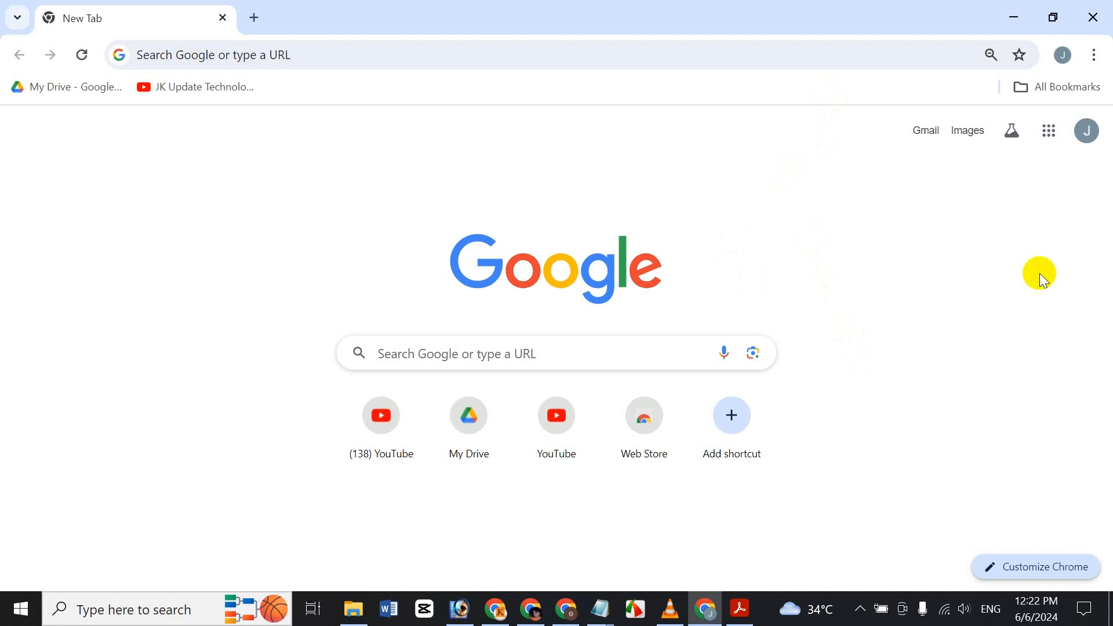
Step: From the Google apps grid, open the ICCHE TEST PRESENTION deck in Slides and show slide 3
left_click(1051, 129)
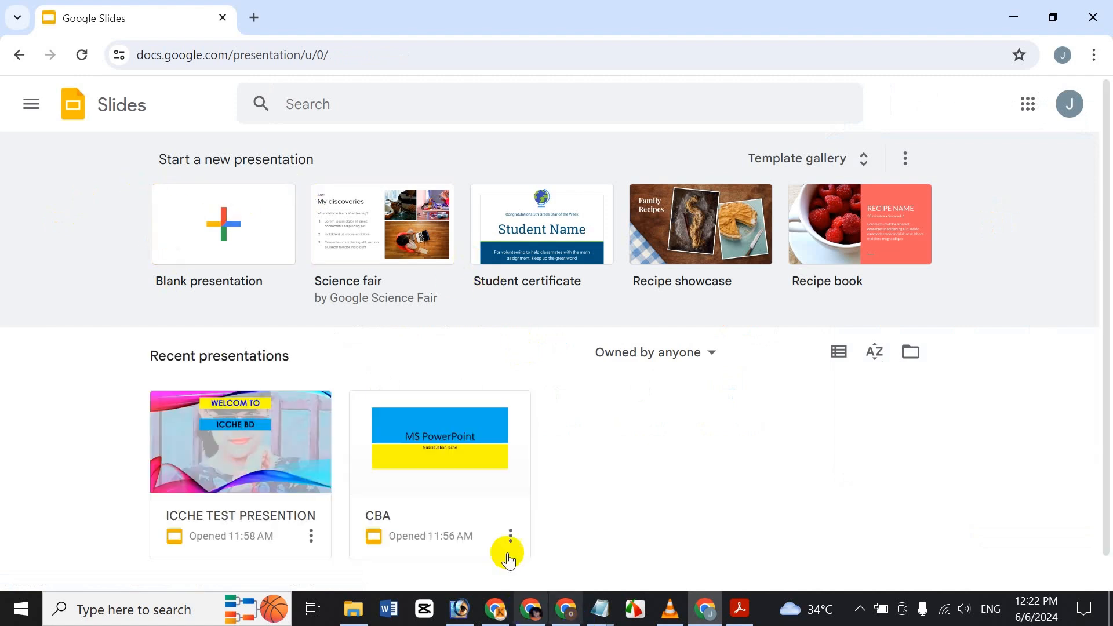
left_click(299, 443)
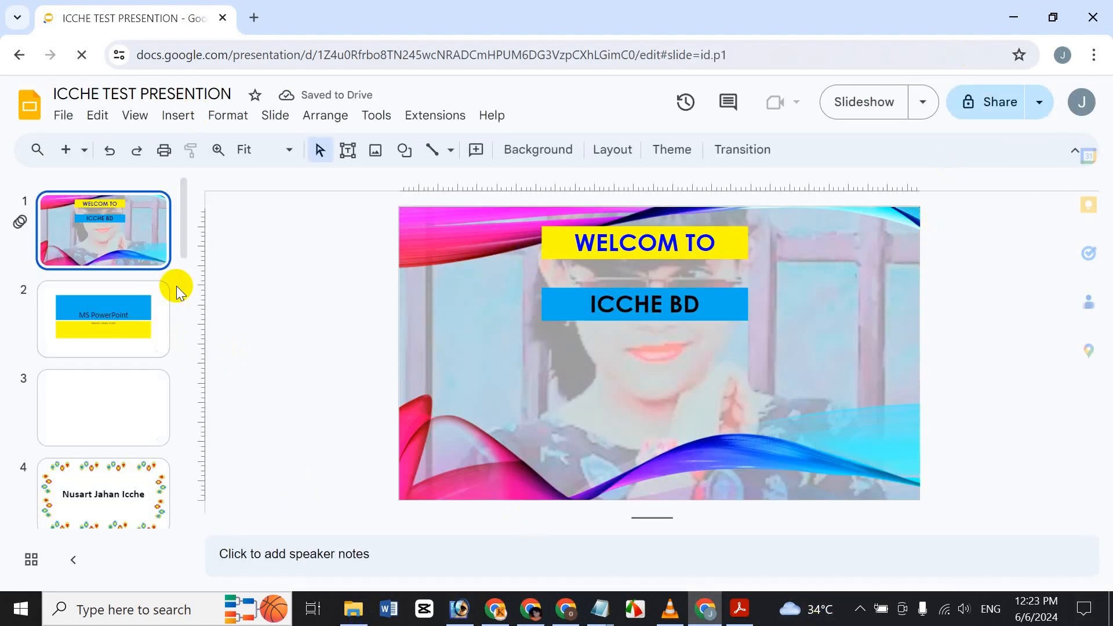
left_click(123, 417)
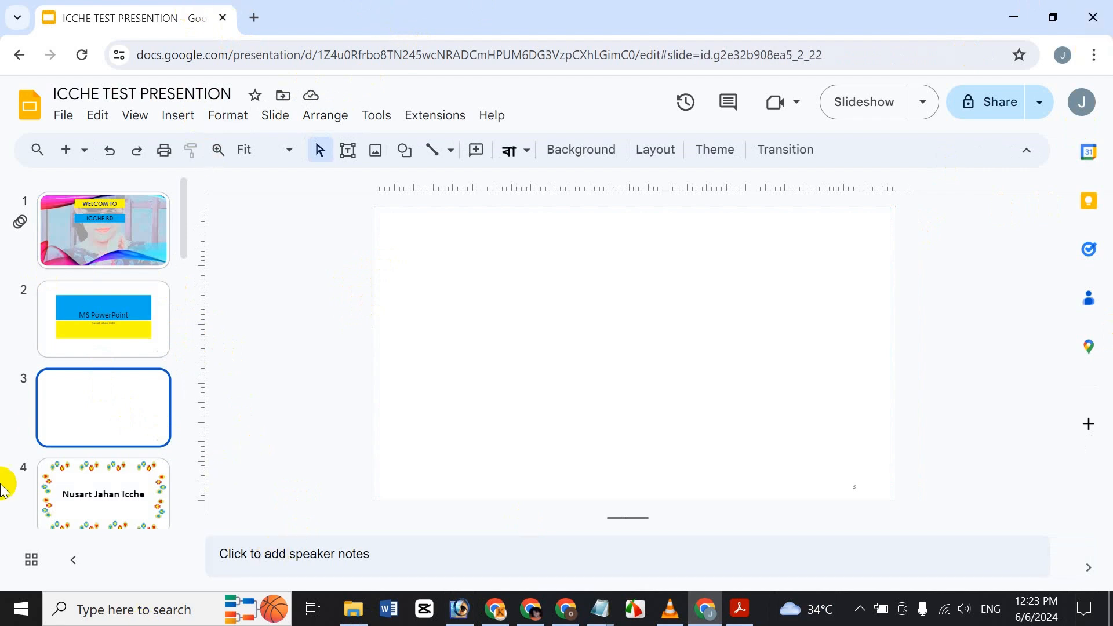
Step: Upload the Pic image from the computer onto slide 3 and nudge it toward the top-left
left_click(167, 122)
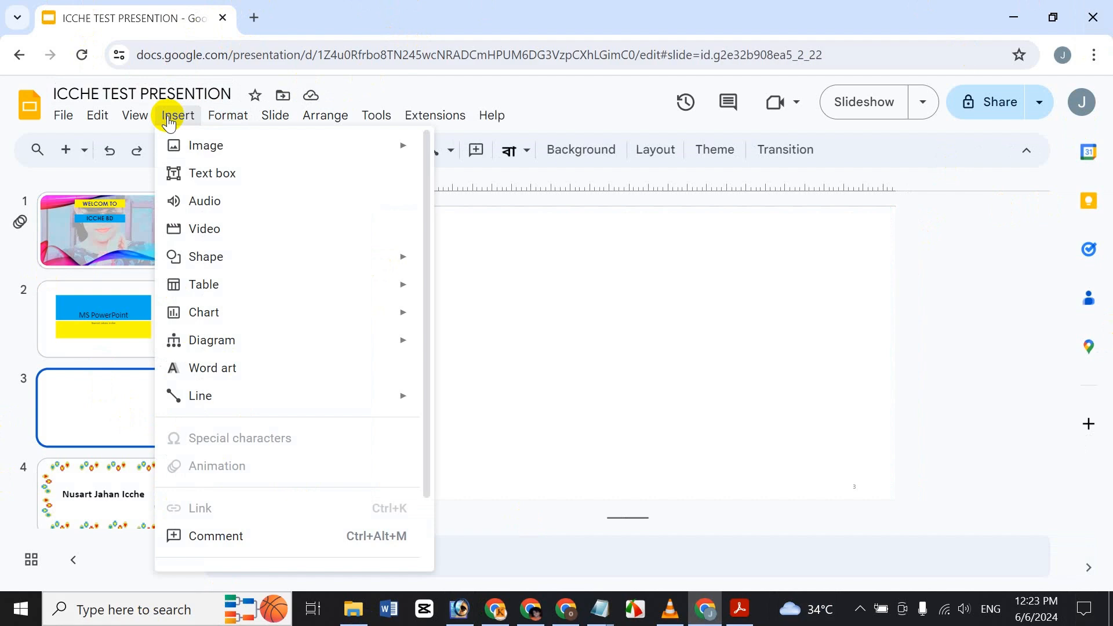
mouse_move(214, 119)
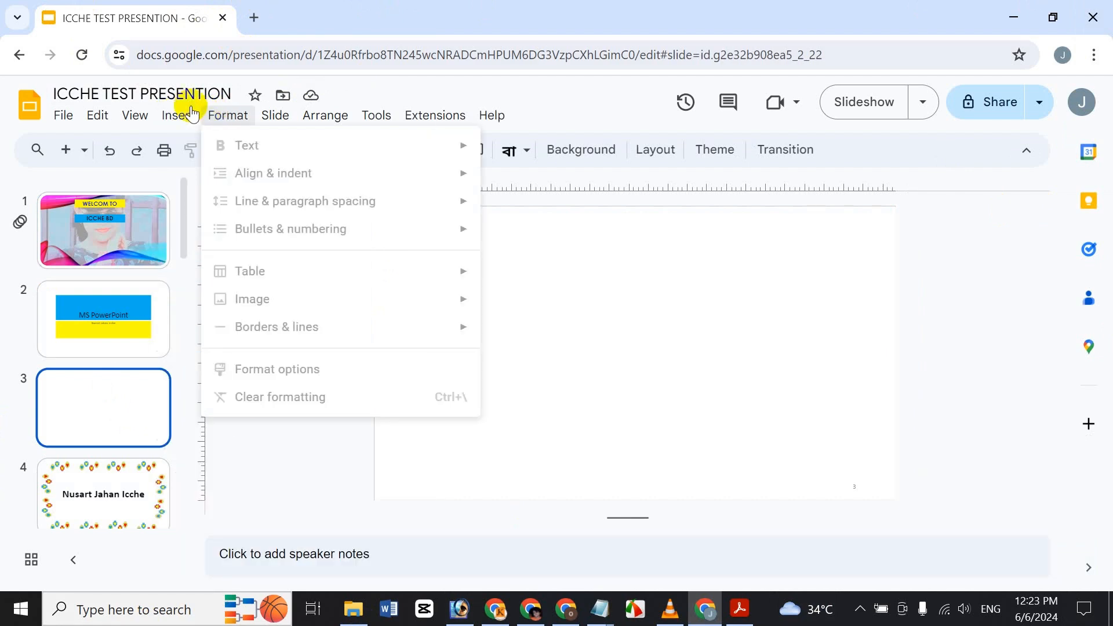
mouse_move(207, 152)
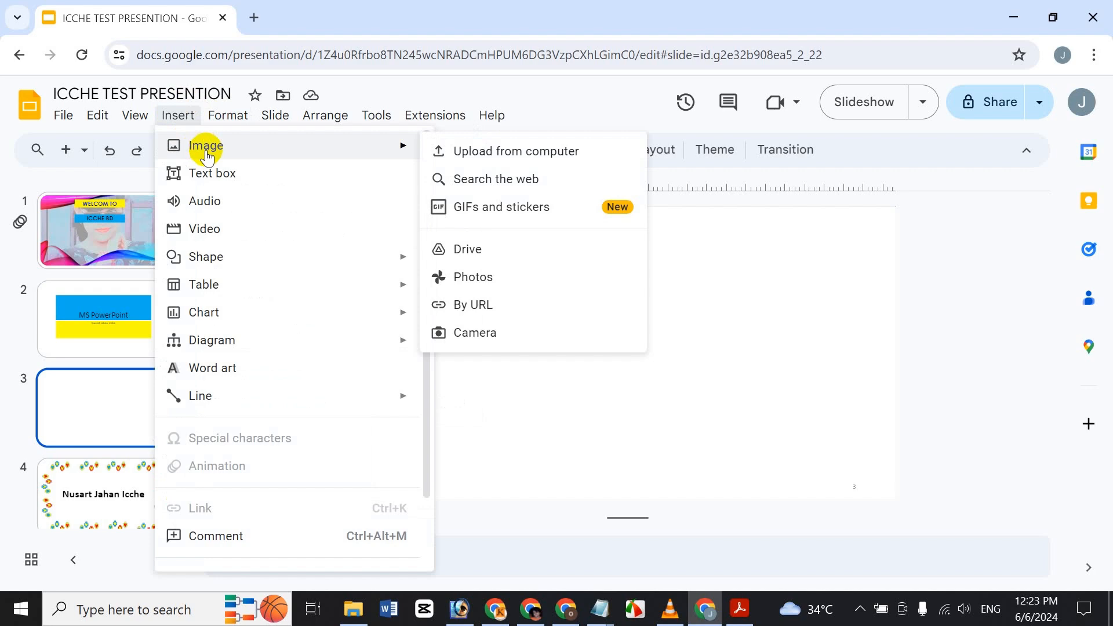
left_click(508, 150)
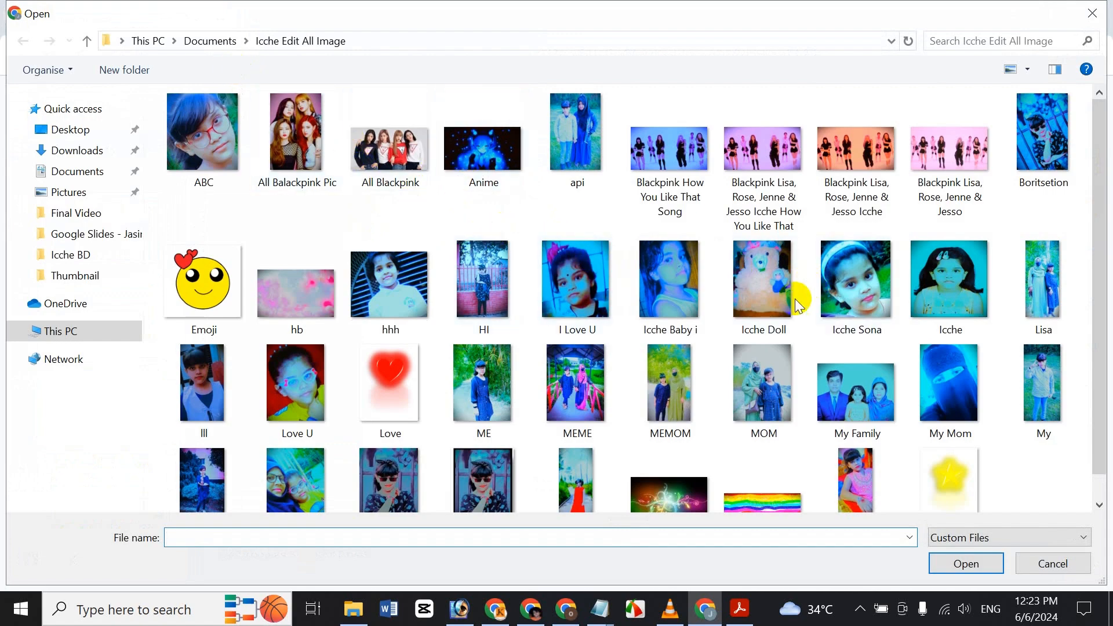
scroll(580, 400, "down", 1)
left_click(481, 451)
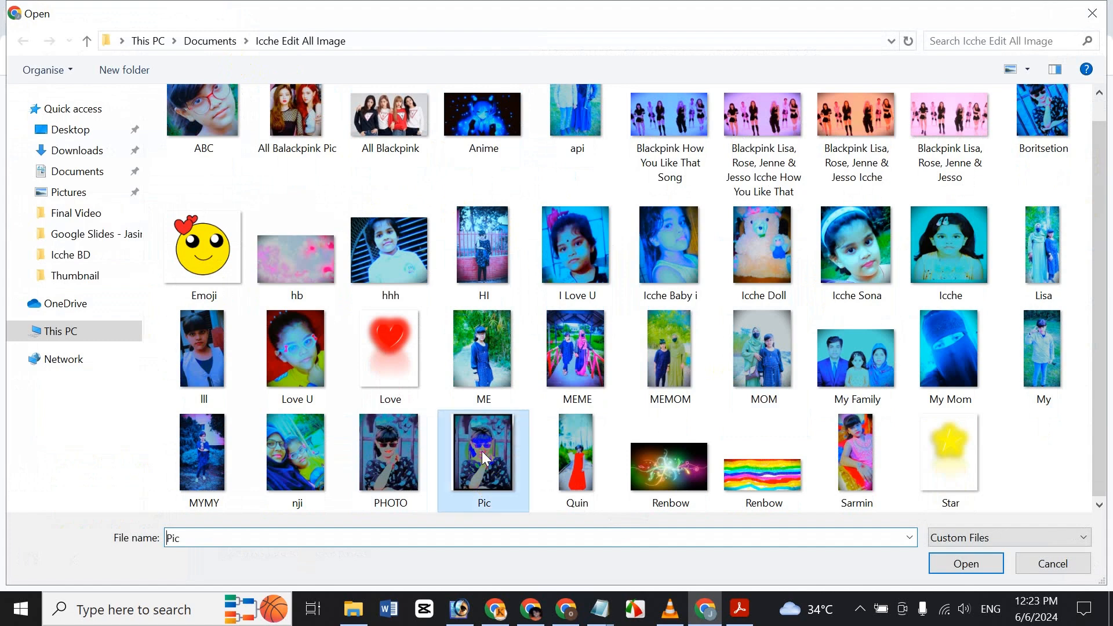
left_click(967, 565)
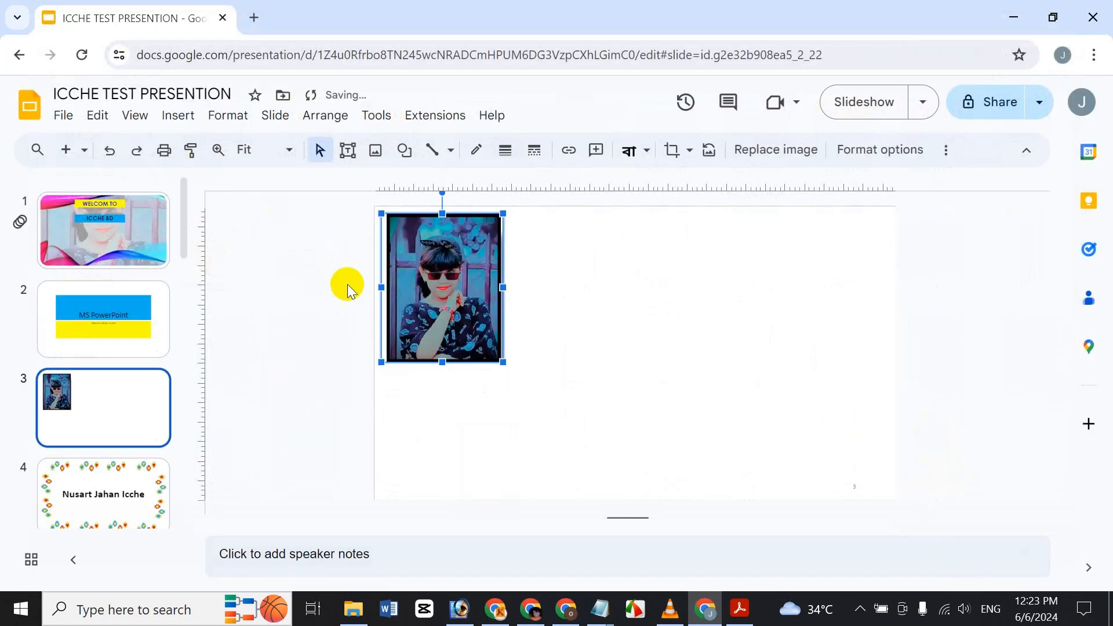
left_click_drag(435, 291, 425, 297)
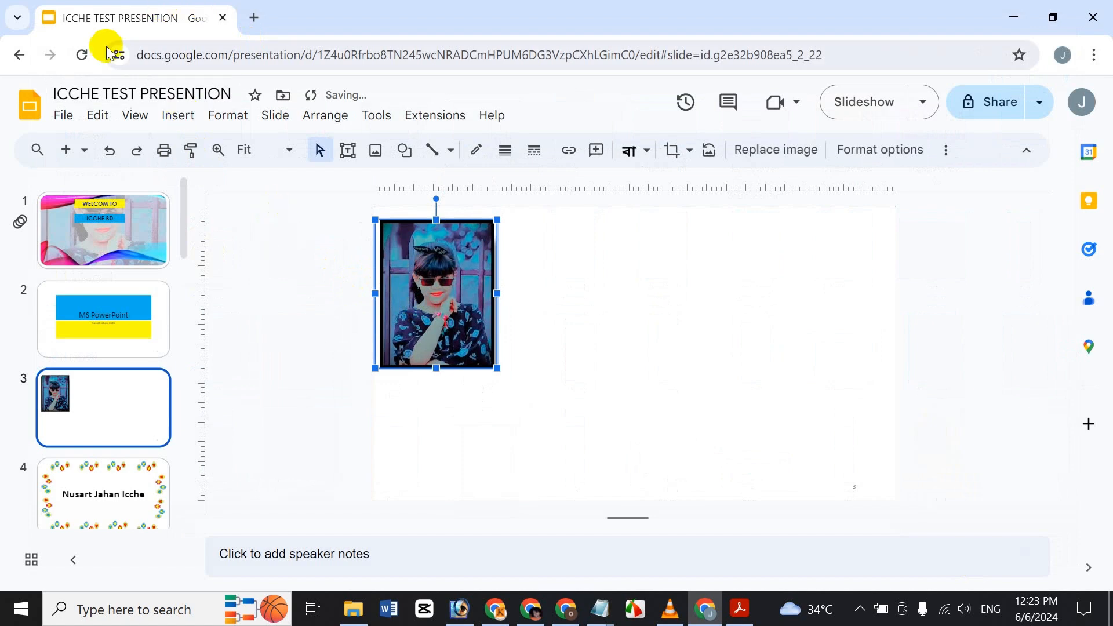
Step: Search the web for images with the query 'Cute Korean Girls'
left_click(193, 123)
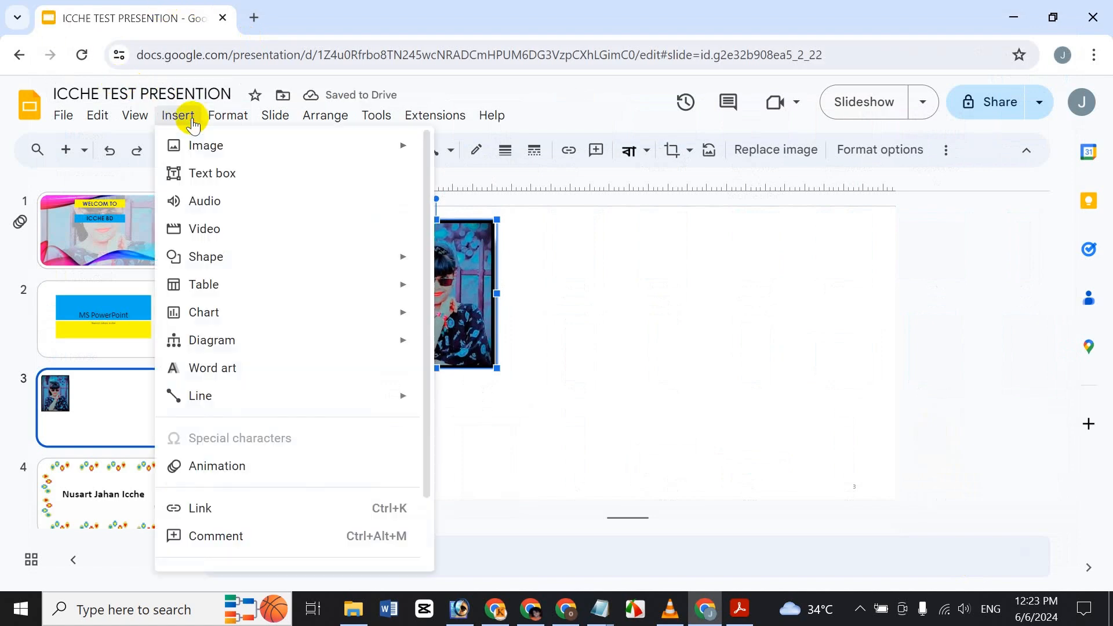
left_click(551, 192)
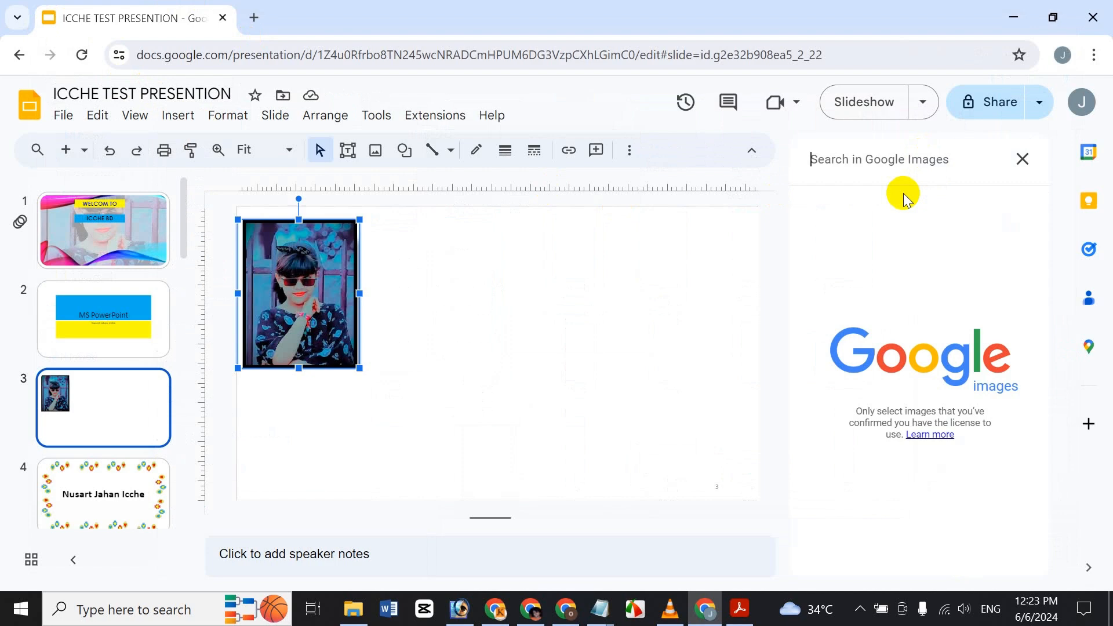
type("Cute")
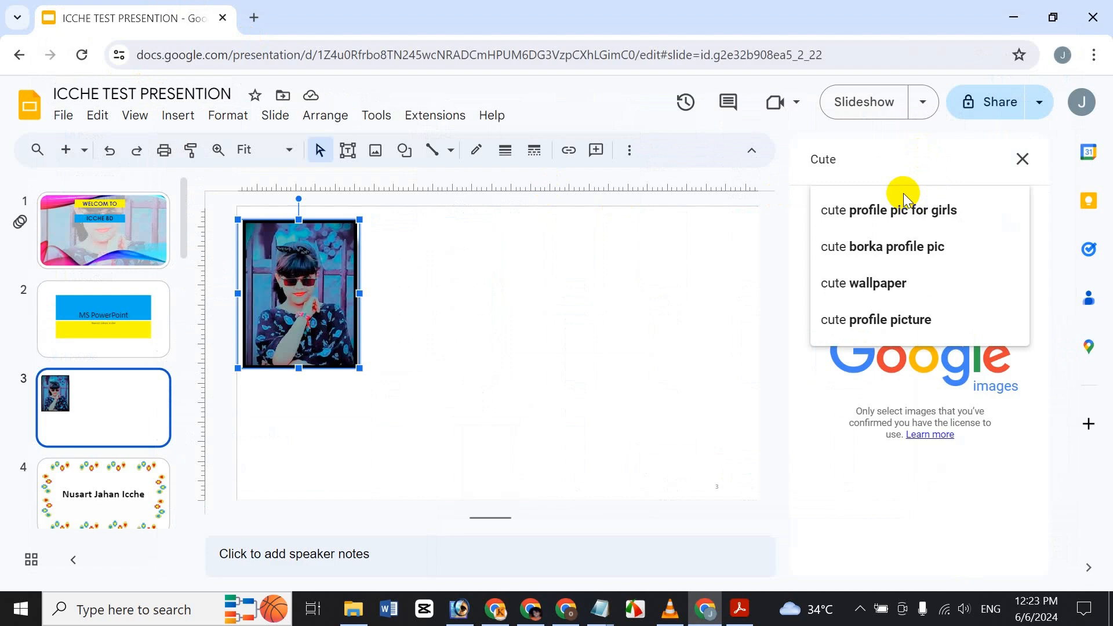
type("Girls")
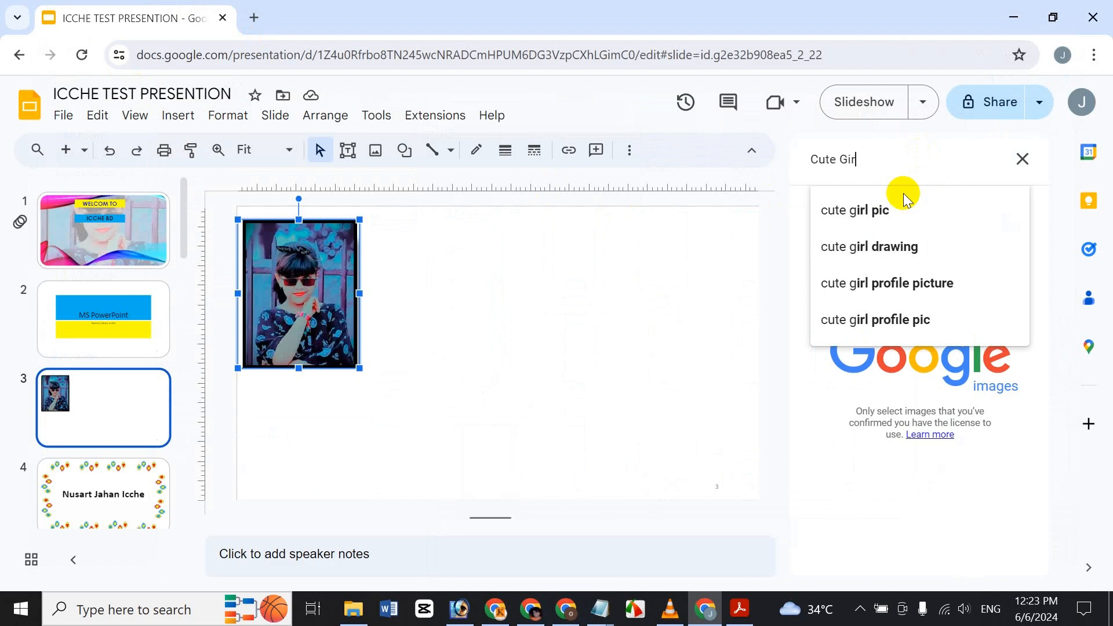
key("Return")
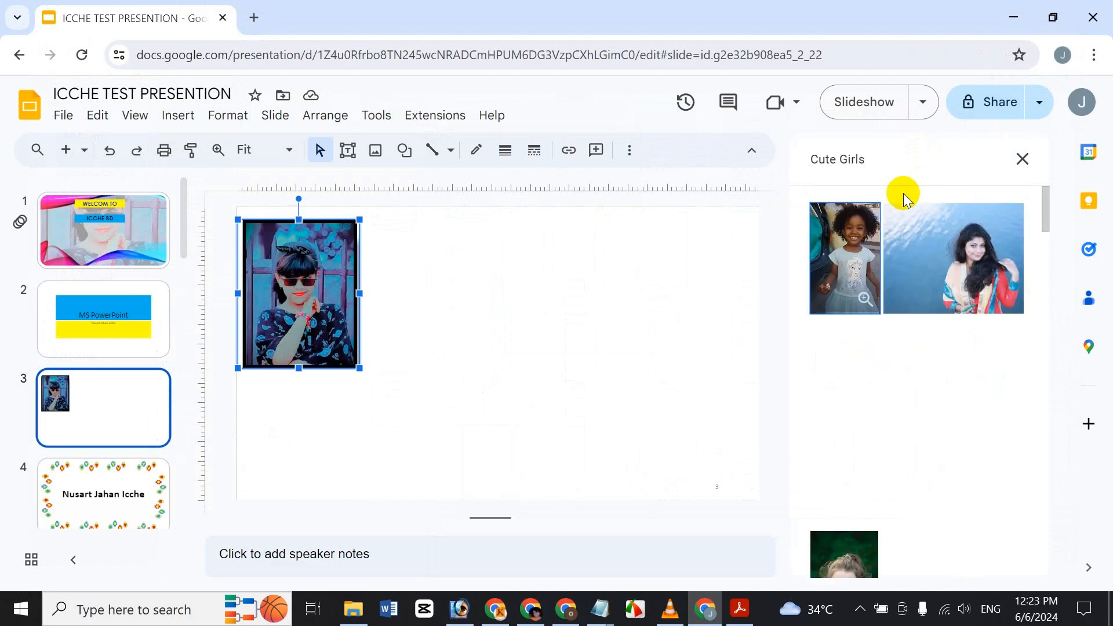
scroll(885, 345, "down", 12)
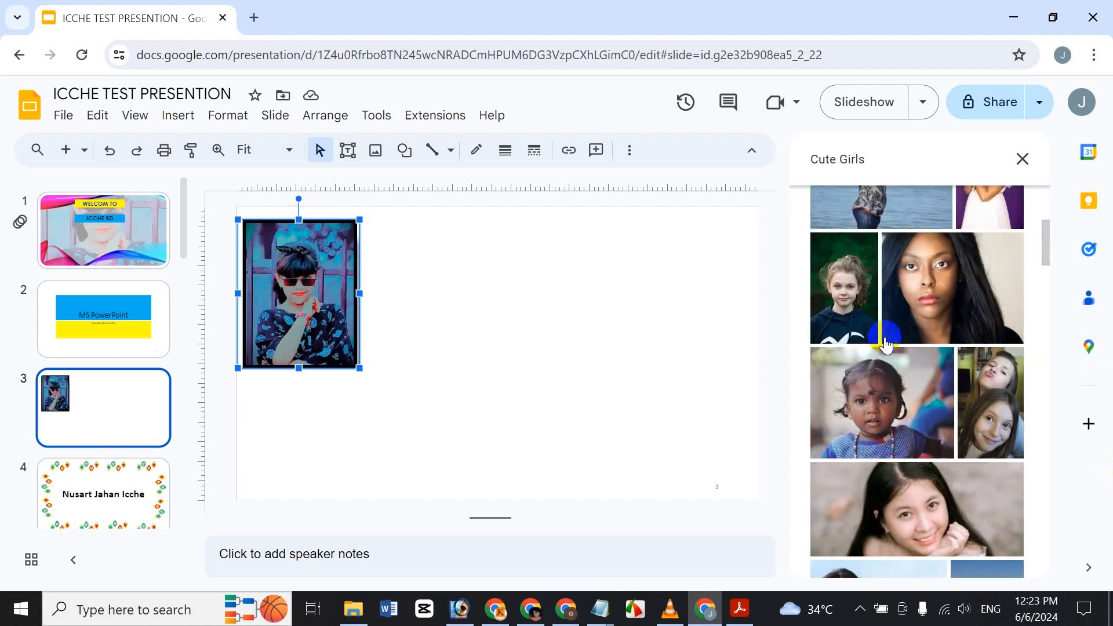
scroll(885, 344, "down", 4)
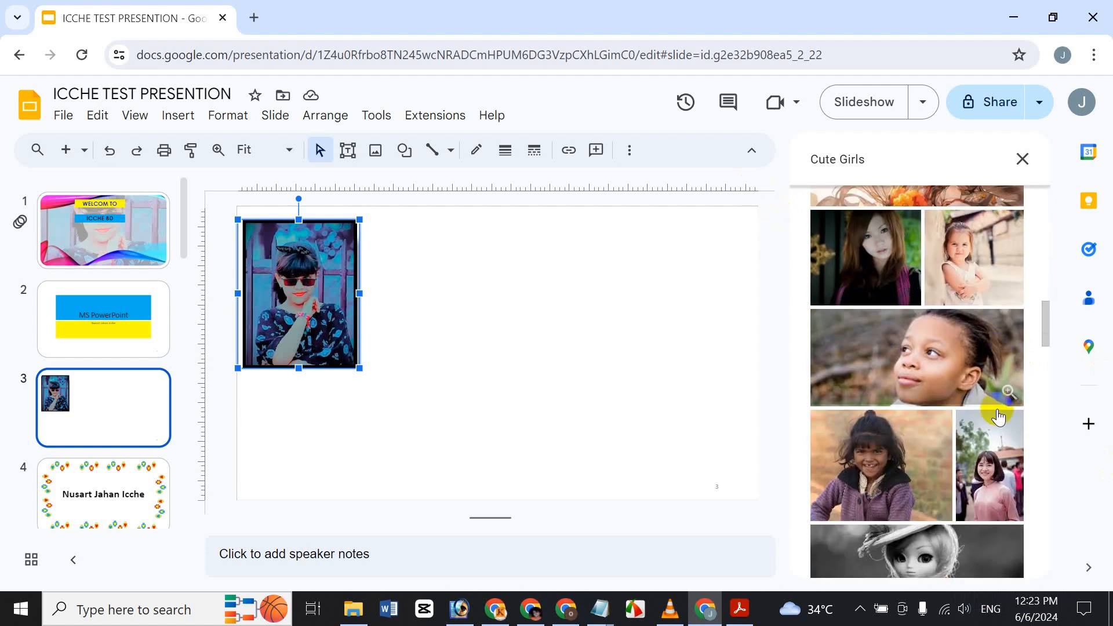
scroll(985, 406, "down", 5)
scroll(849, 315, "up", 5)
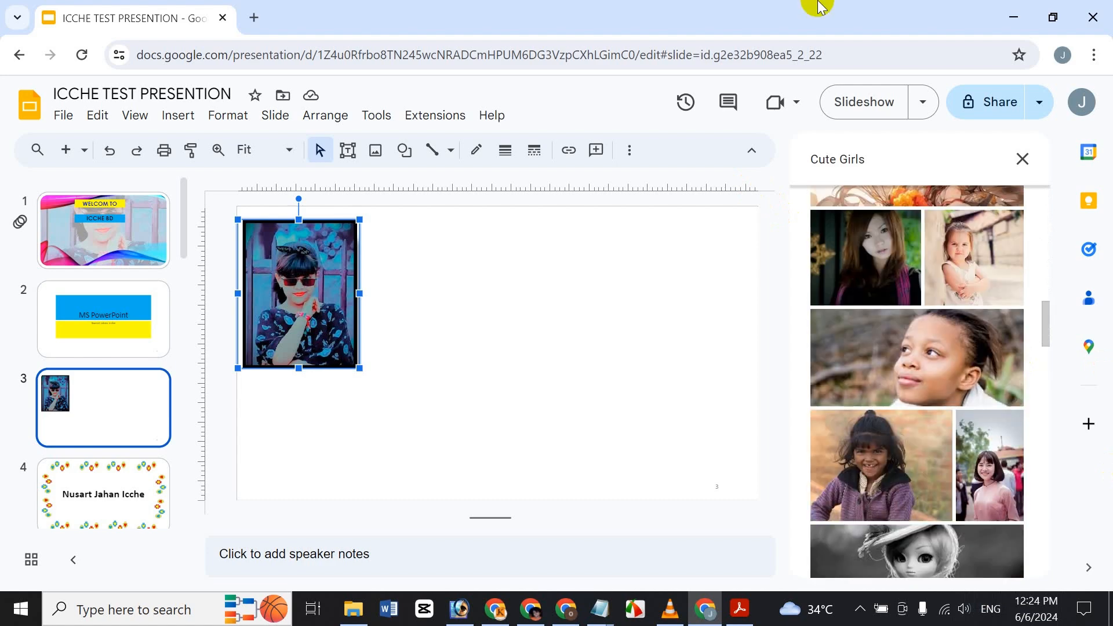
left_click(838, 159)
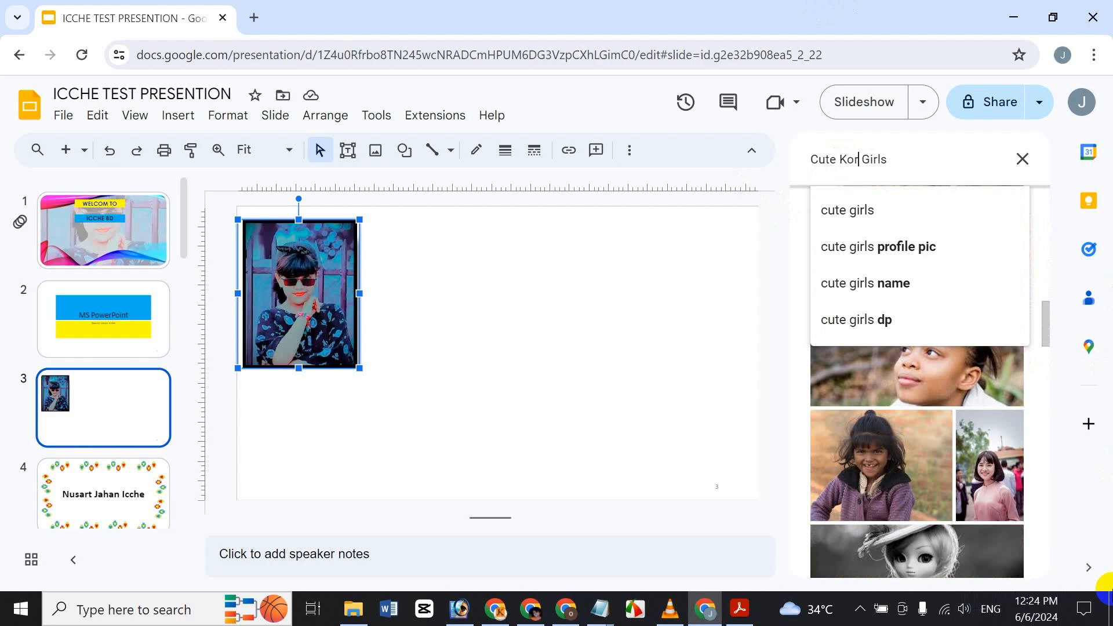
type("Korean")
key("Return")
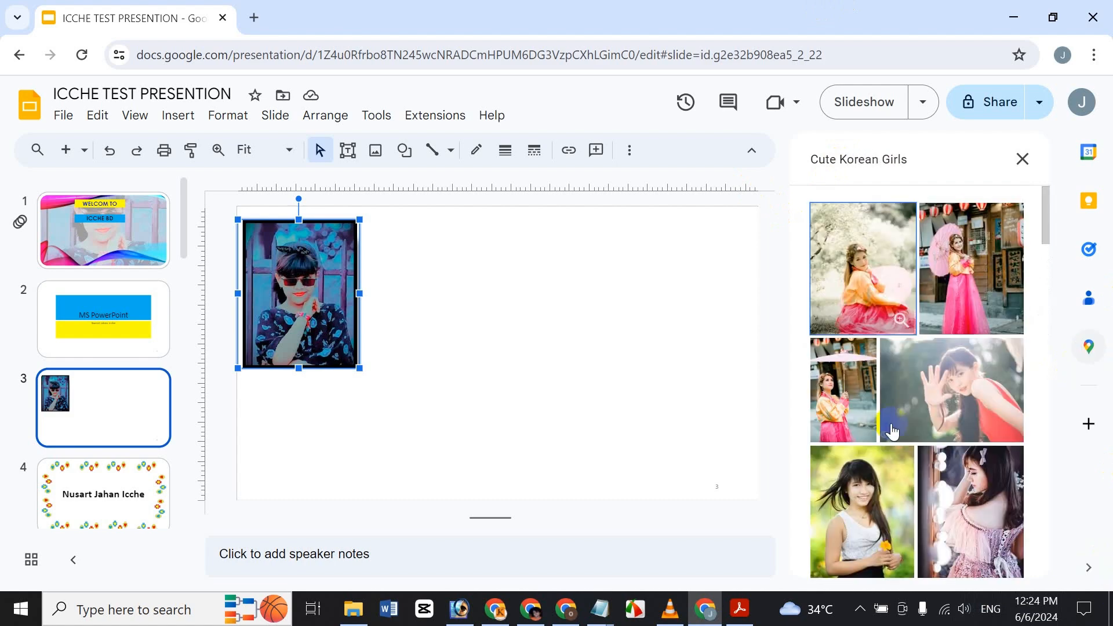
Step: Insert the school-uniform photo, shrink it and place it beside the first photo
scroll(939, 423, "down", 6)
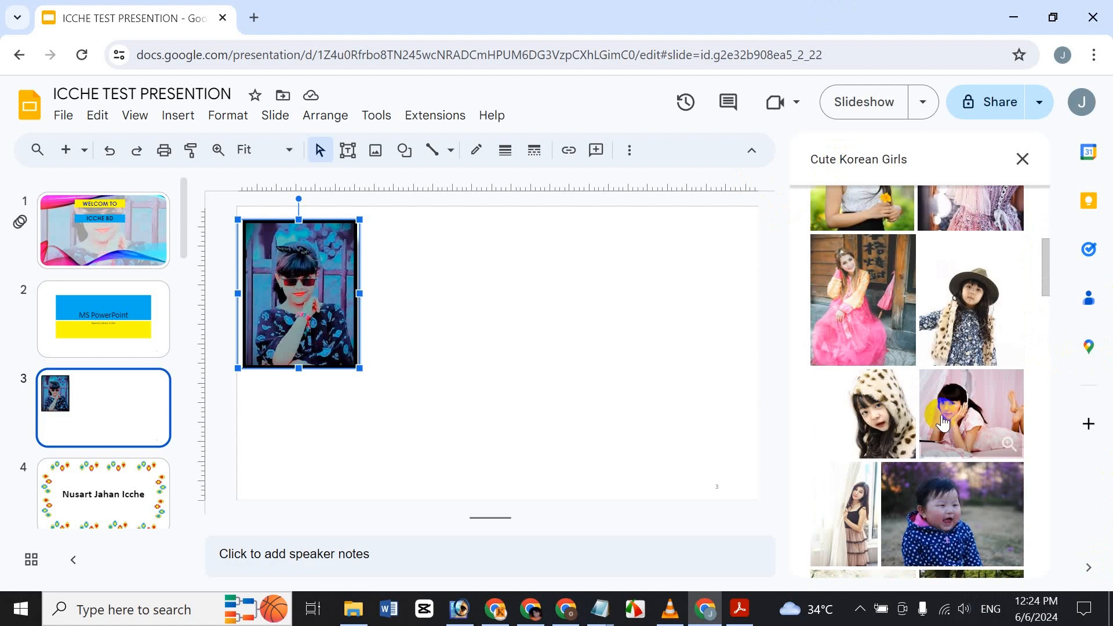
scroll(939, 424, "down", 6)
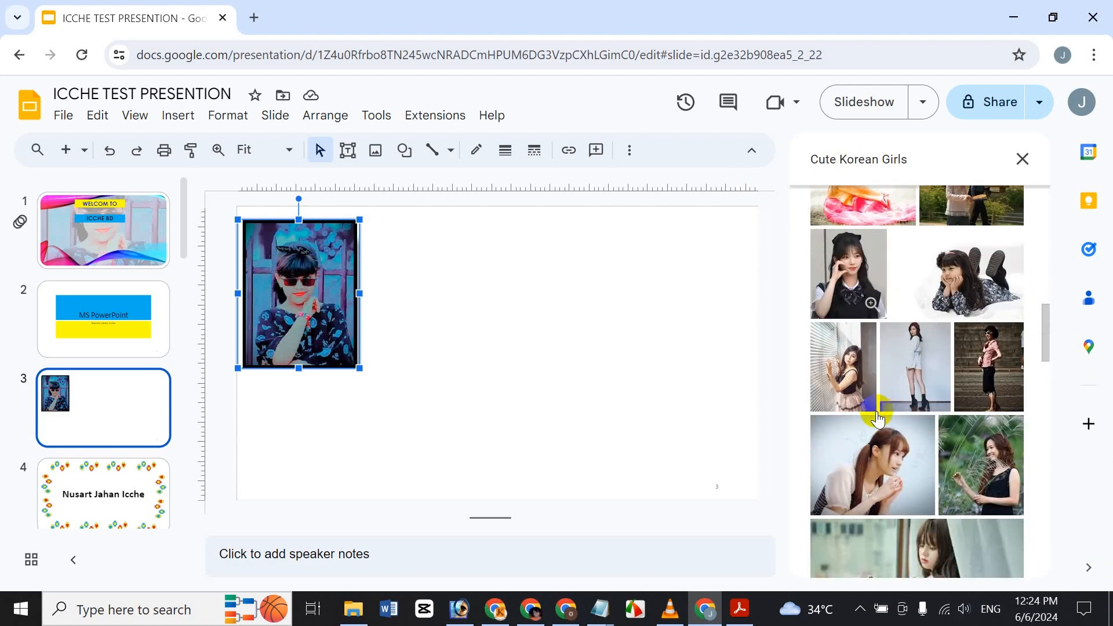
left_click(848, 269)
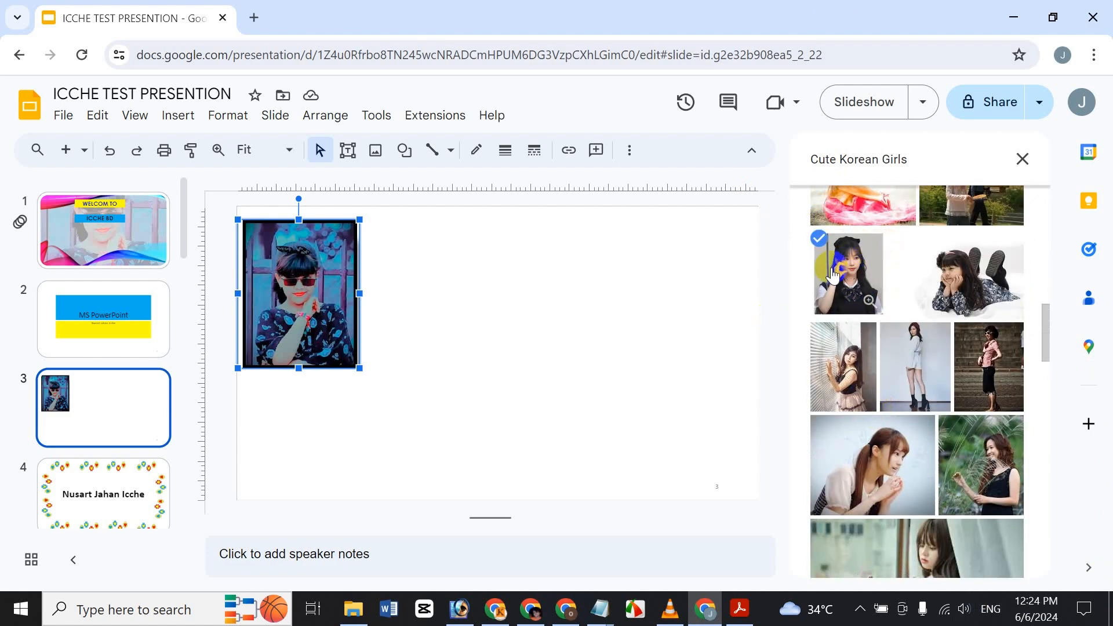
left_click(1025, 554)
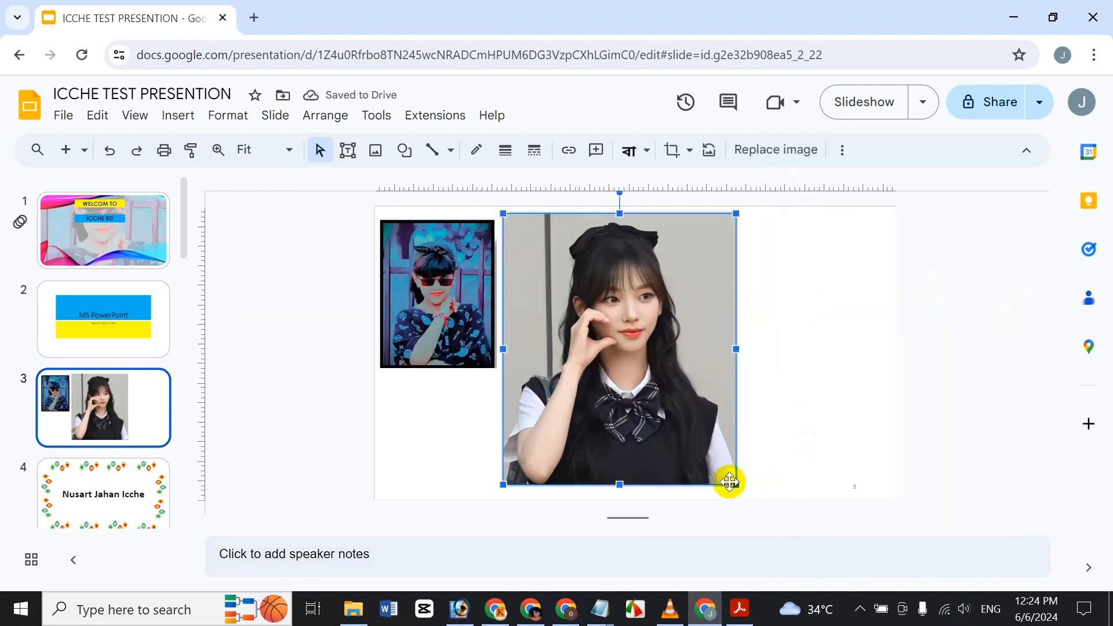
left_click_drag(733, 485, 626, 356)
left_click_drag(593, 299, 594, 294)
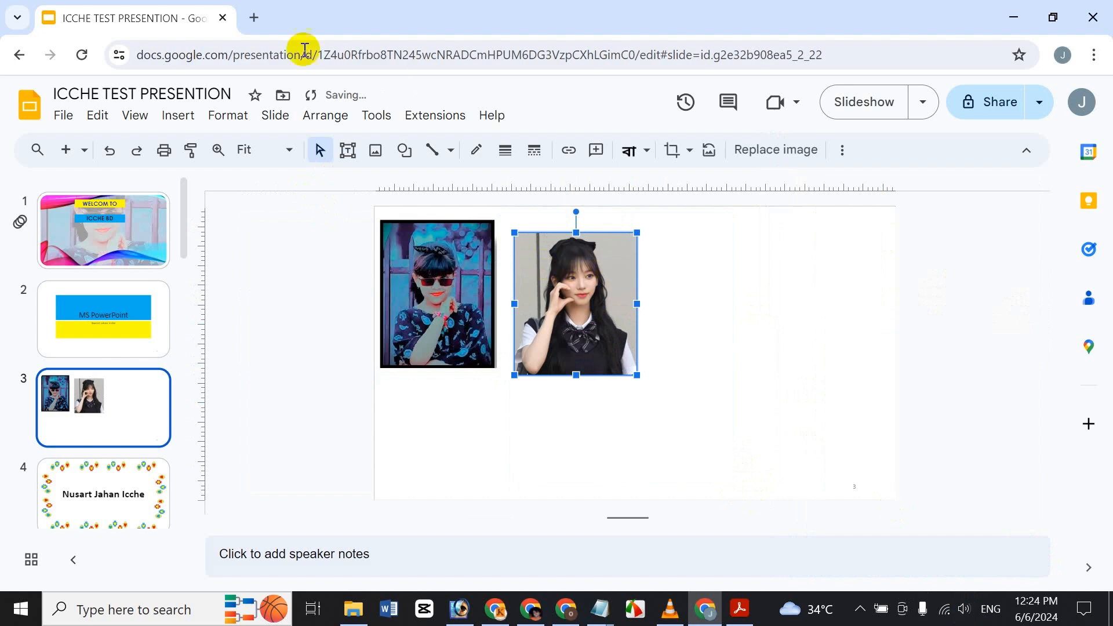
Step: Search GIFs and stickers for 'Cute Love'
left_click(177, 114)
mouse_move(239, 145)
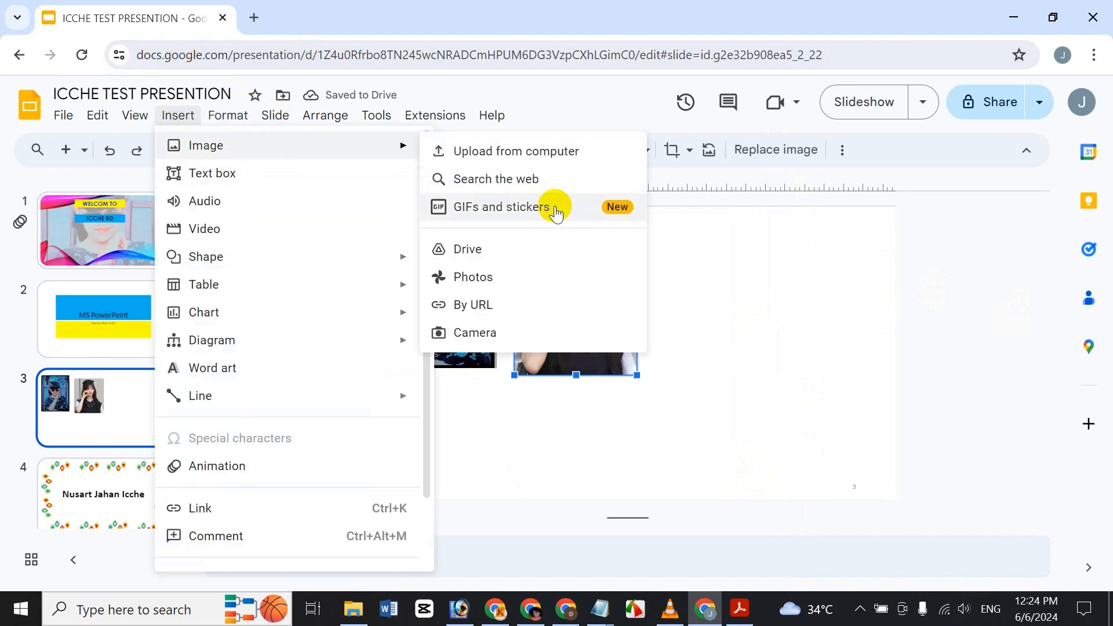
left_click(480, 226)
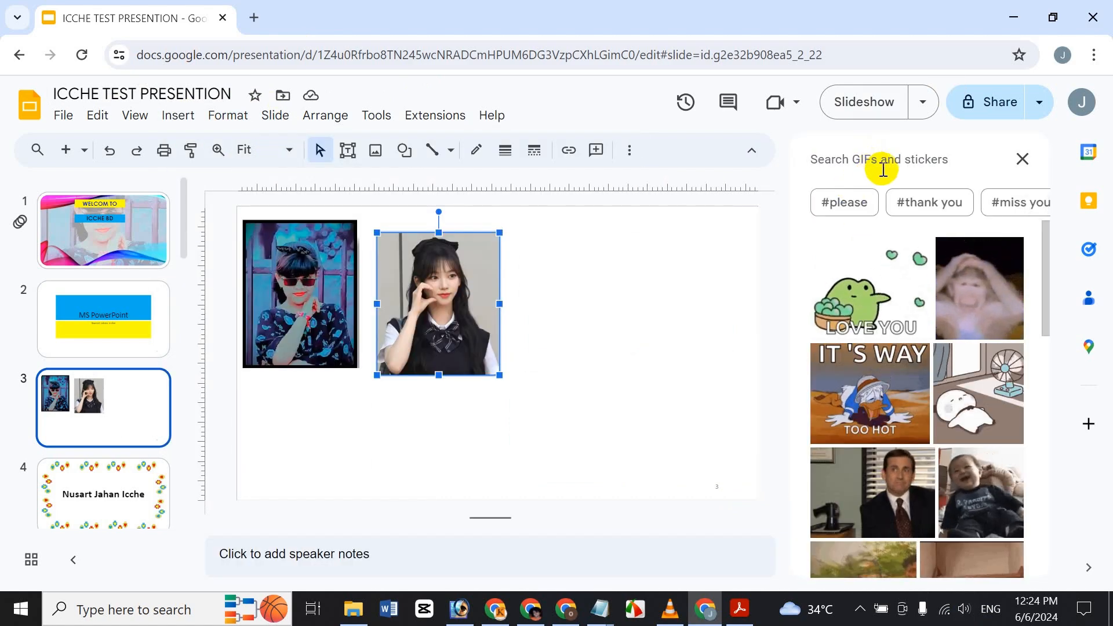
scroll(904, 405, "down", 5)
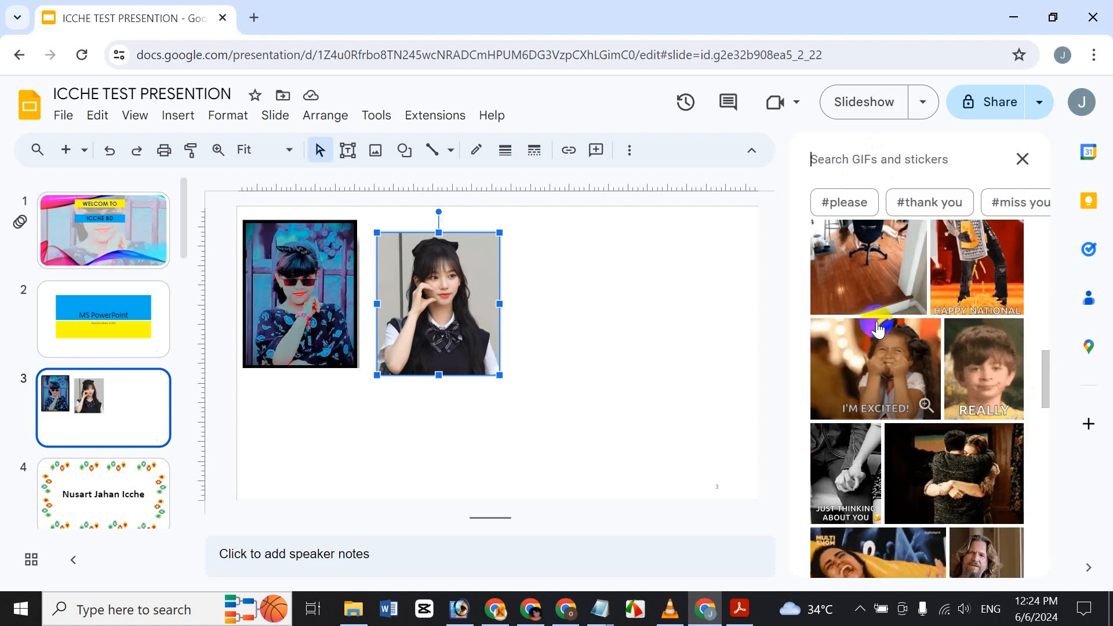
scroll(878, 440, "down", 5)
scroll(897, 412, "down", 5)
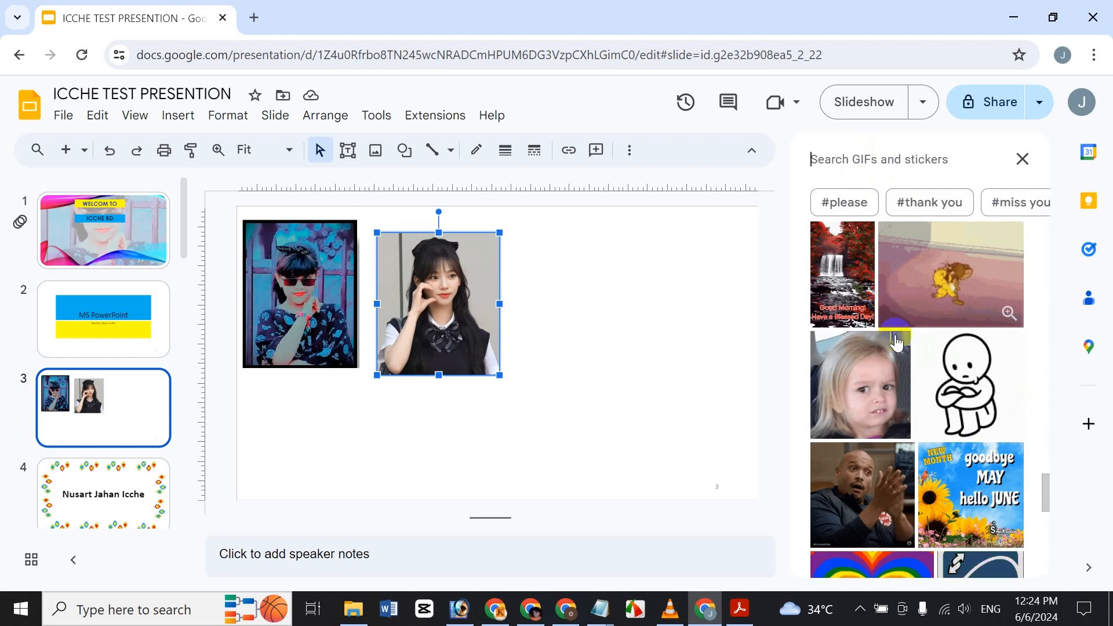
scroll(900, 320, "down", 5)
scroll(933, 344, "up", 5)
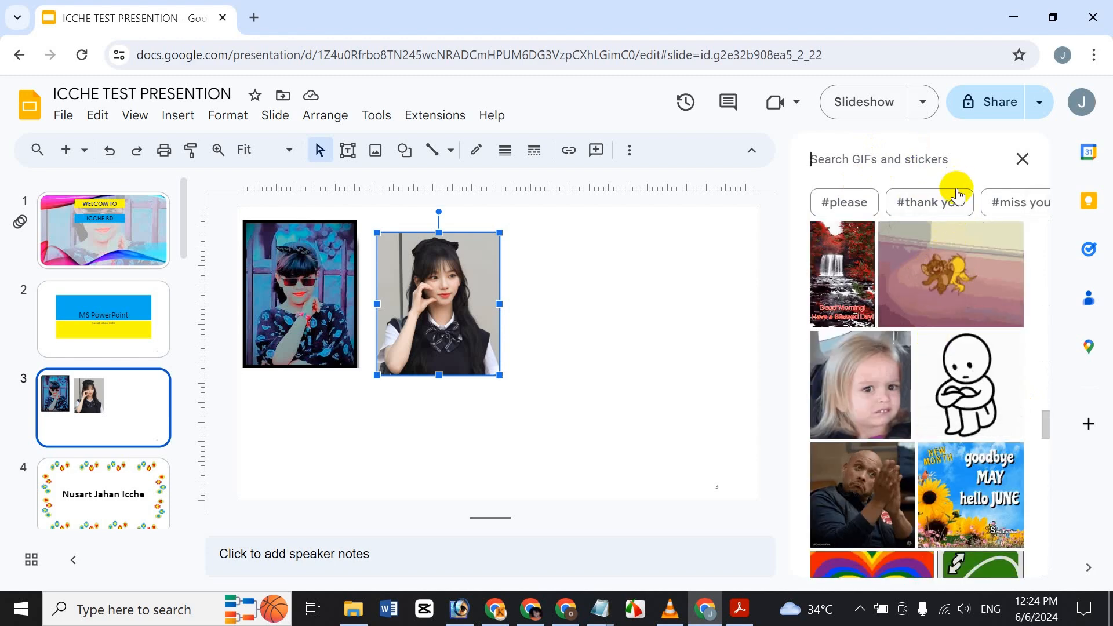
left_click(878, 173)
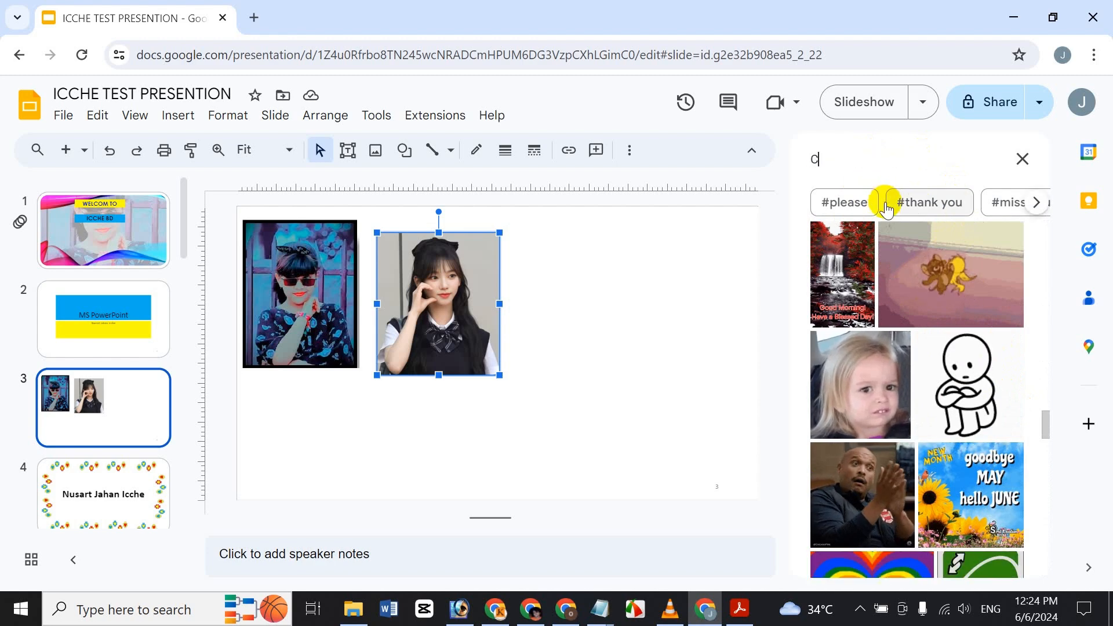
type("Cute Lo")
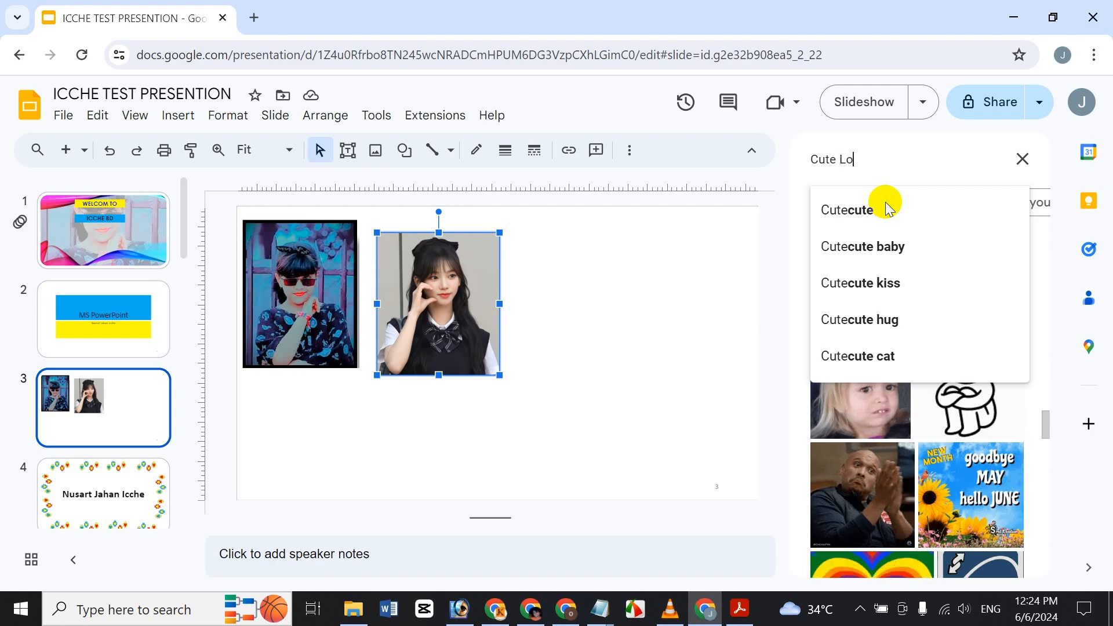
type("ve")
key("Return")
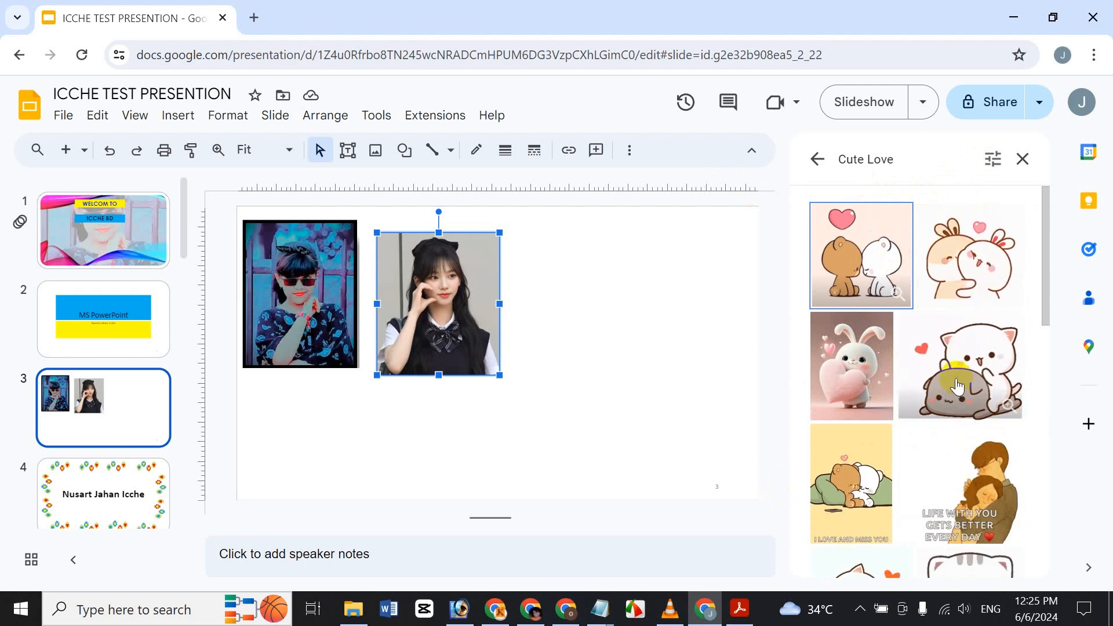
Step: Insert the couple-in-bed love GIF and shrink it beside the second photo
scroll(949, 409, "down", 4)
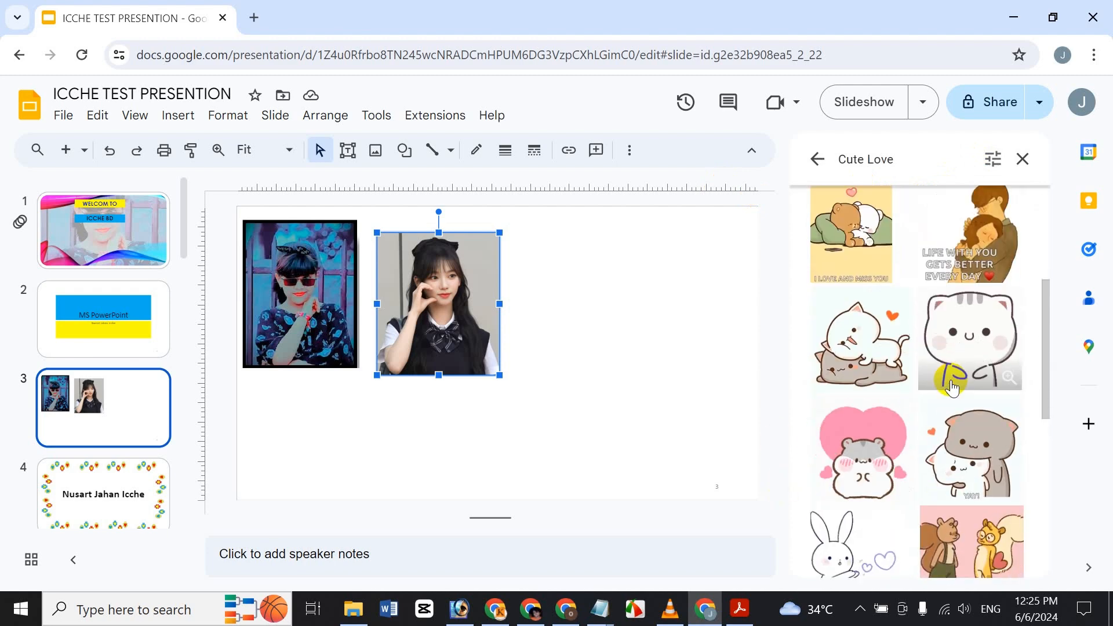
scroll(924, 375, "down", 1)
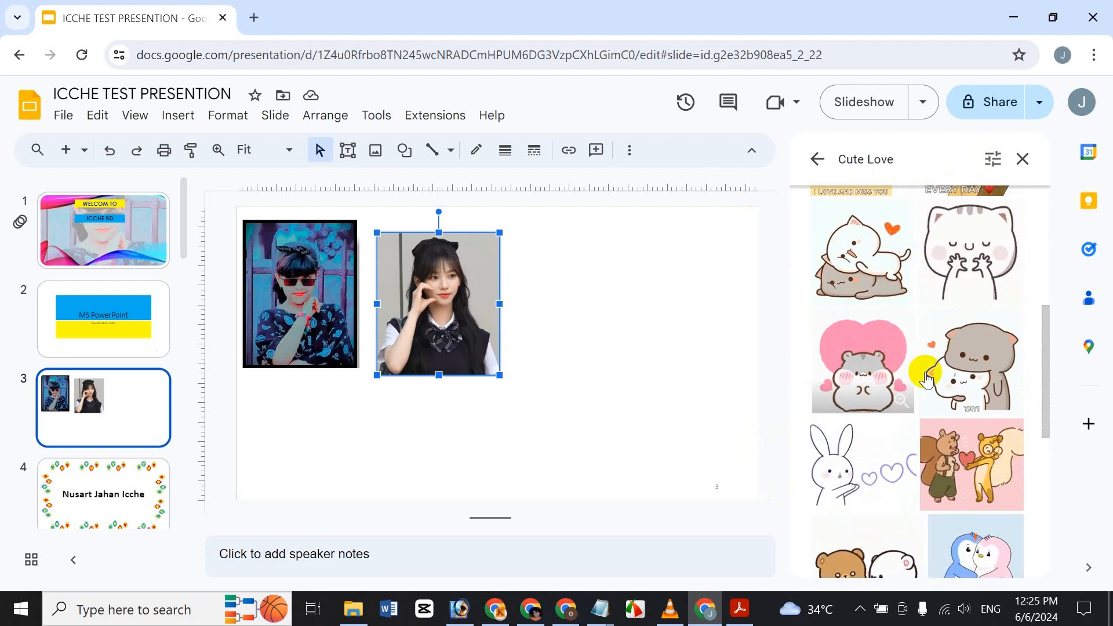
scroll(949, 376, "down", 4)
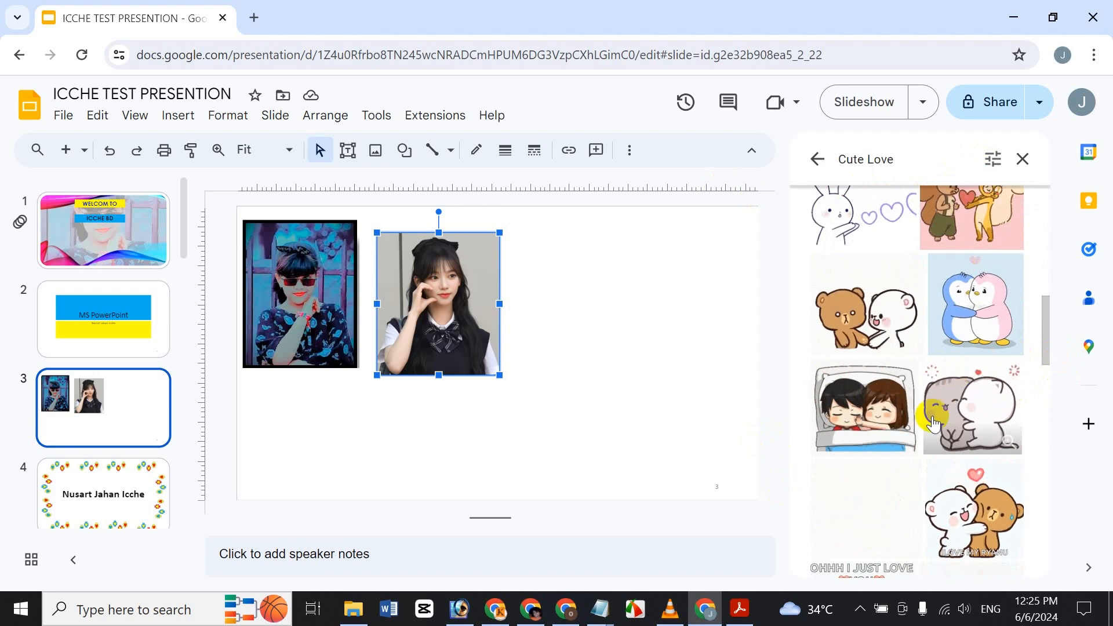
left_click(871, 409)
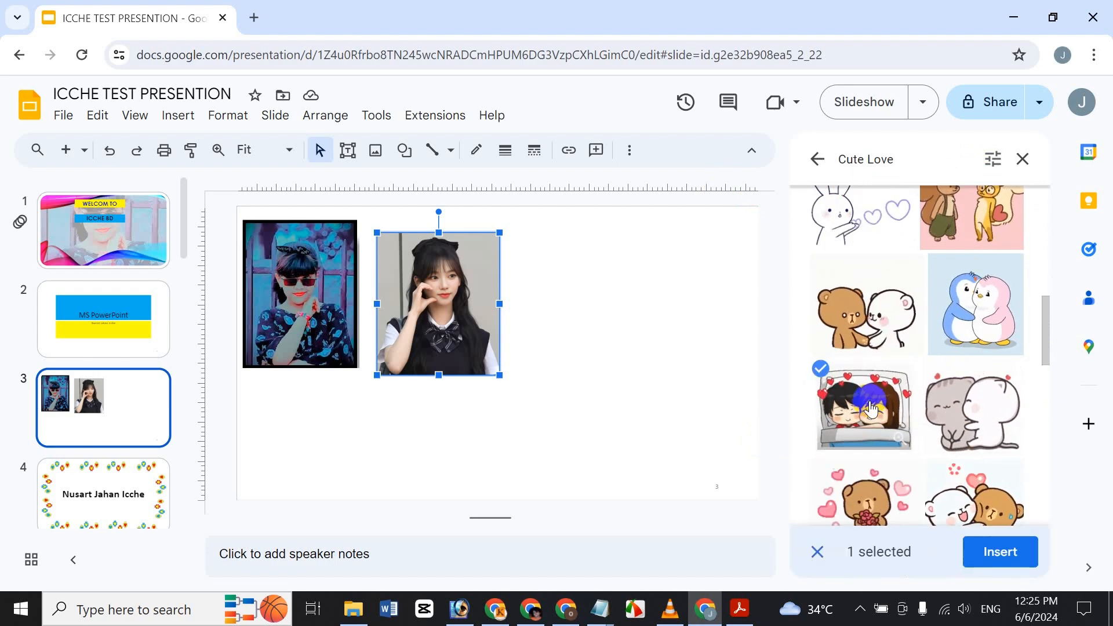
left_click(985, 553)
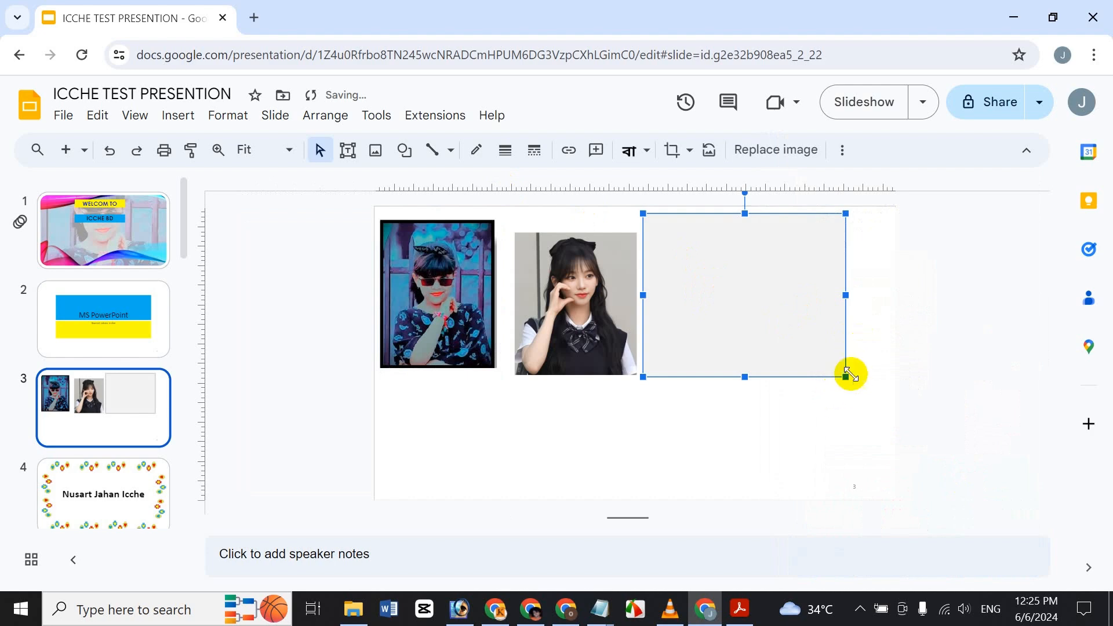
left_click_drag(842, 376, 725, 332)
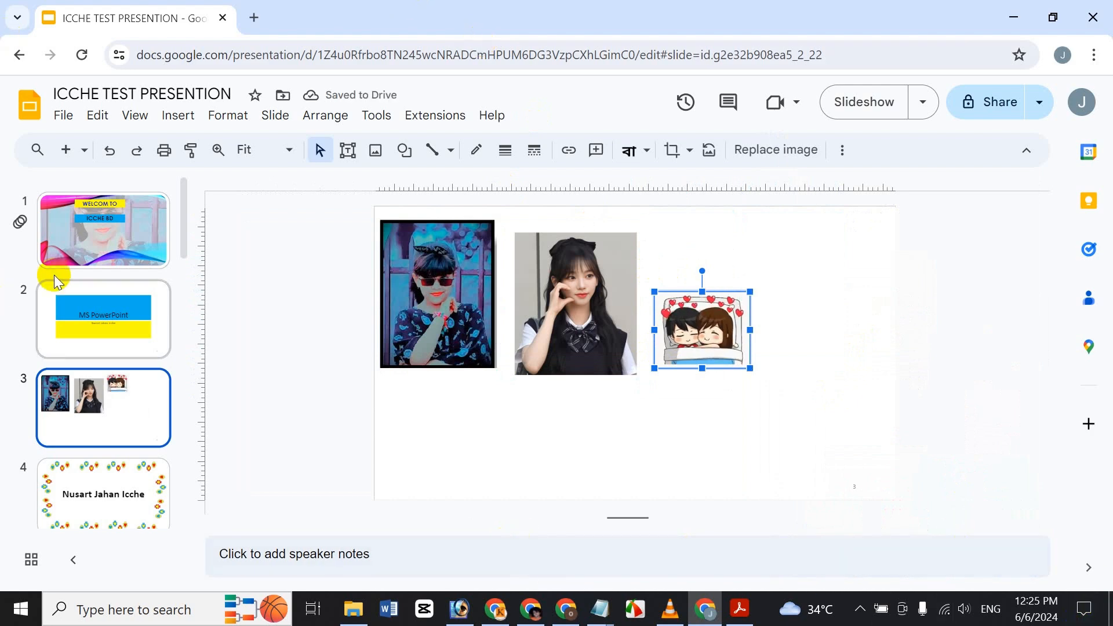
left_click(189, 122)
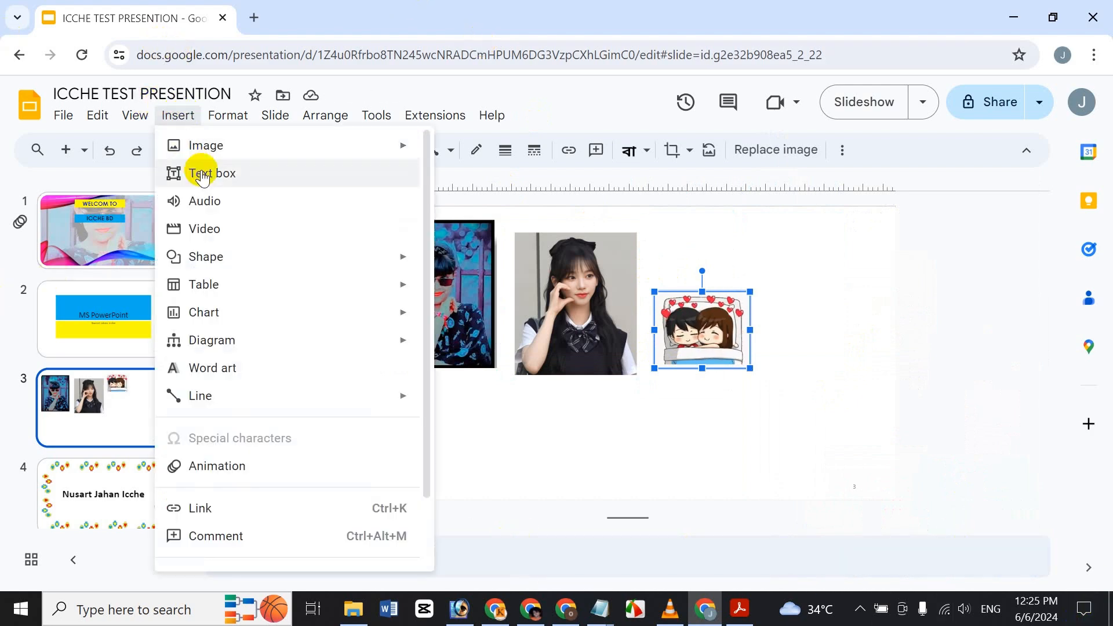
mouse_move(199, 145)
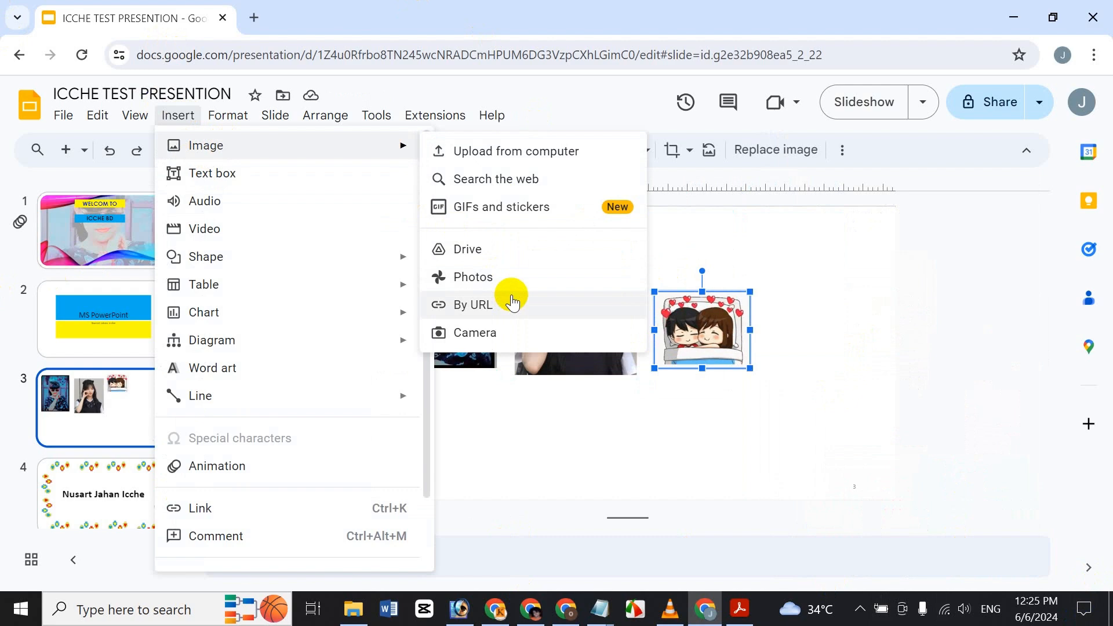
left_click(512, 261)
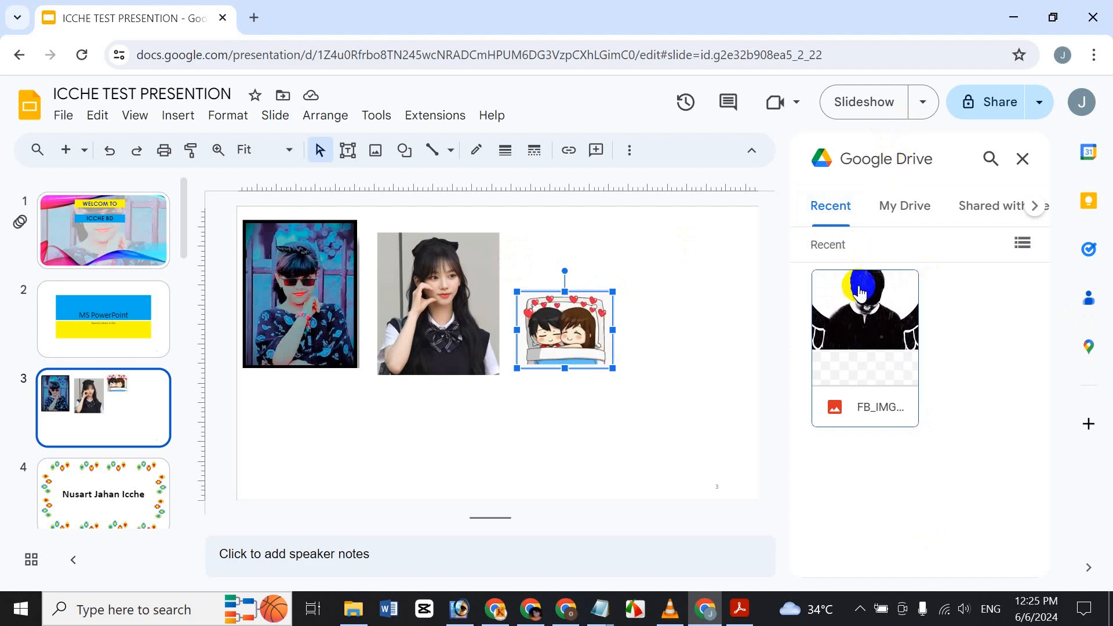
left_click_drag(859, 293, 991, 510)
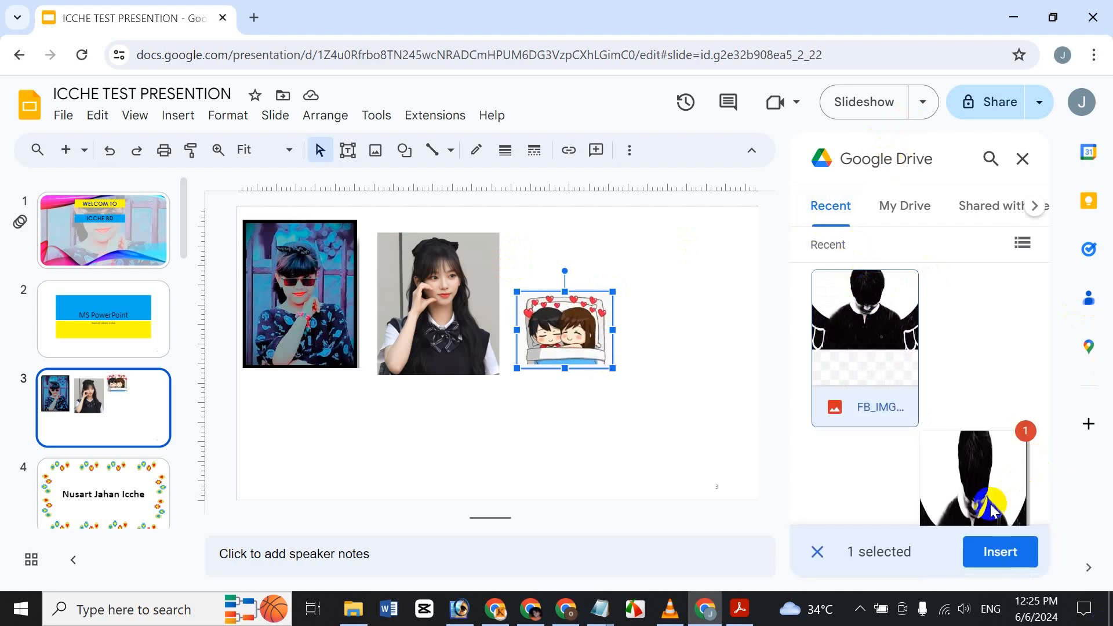
left_click(994, 551)
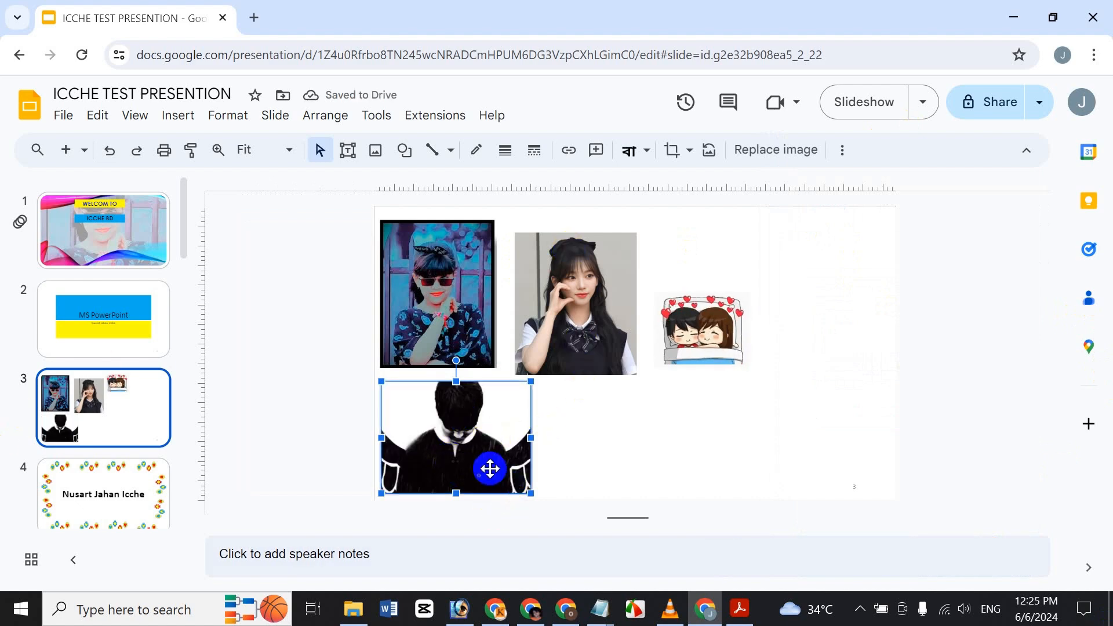
key("Delete")
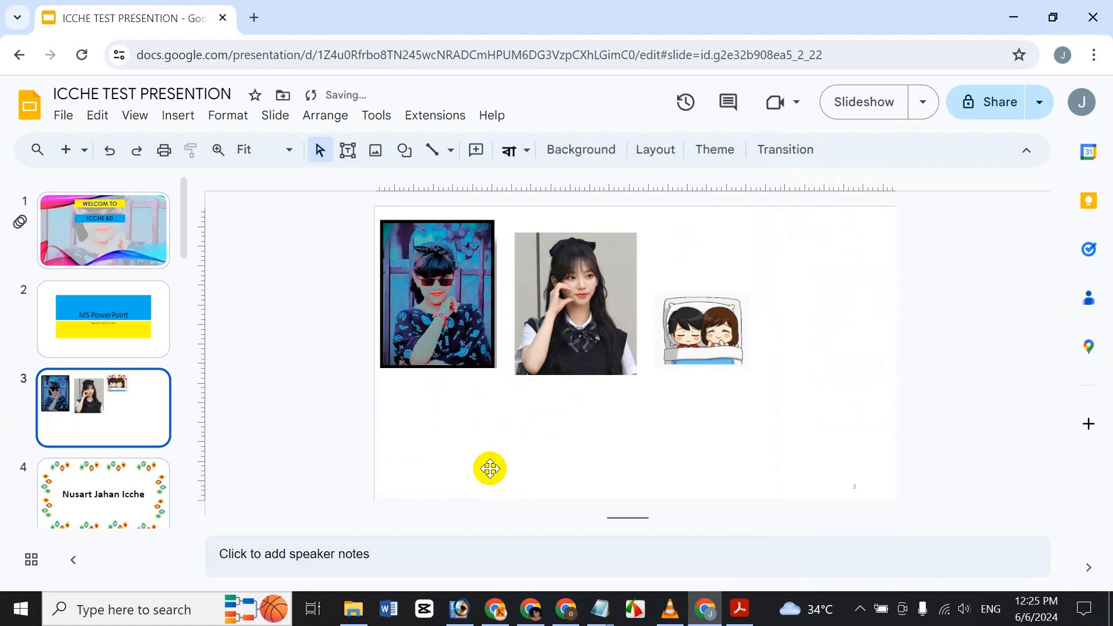
Step: Insert the glowing cat picture from Google Photos and shrink it below the first photo
left_click(177, 118)
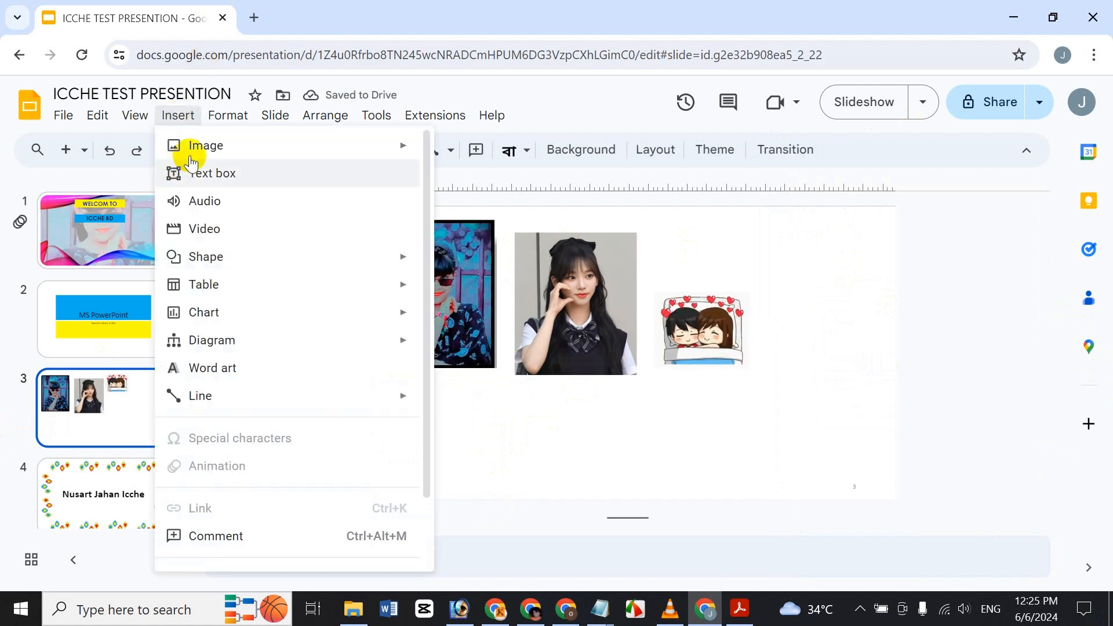
mouse_move(191, 145)
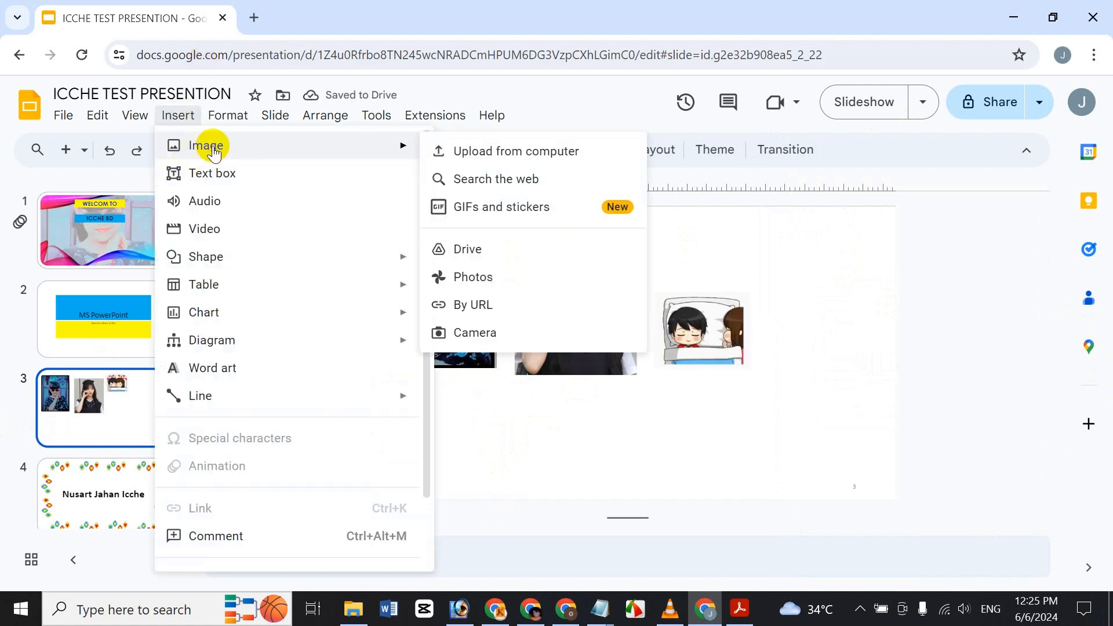
left_click(492, 276)
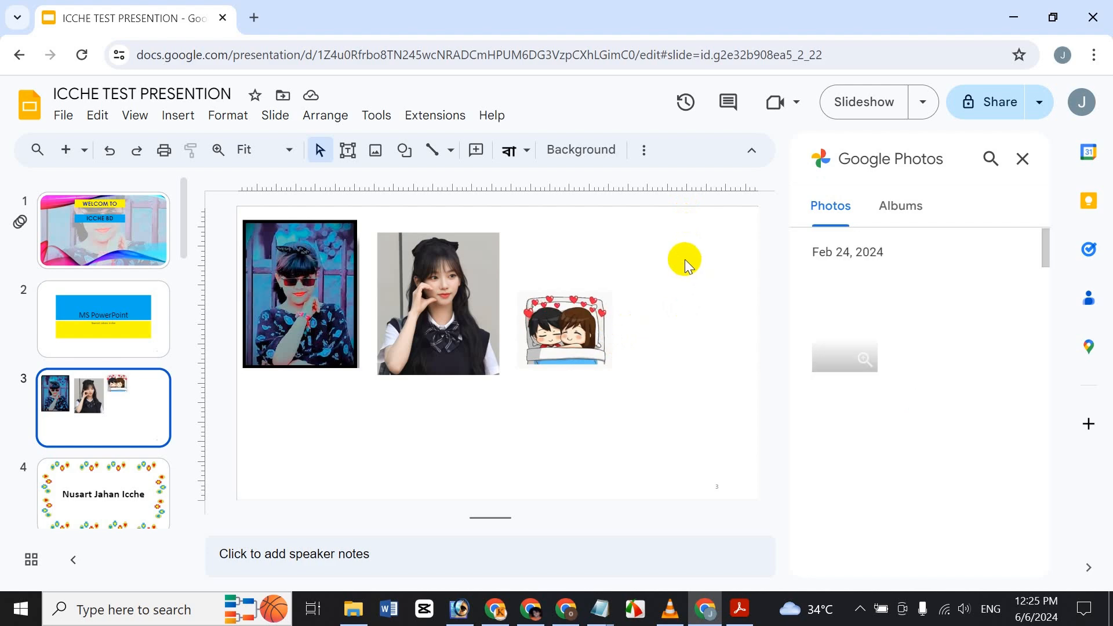
scroll(913, 356, "down", 2)
scroll(904, 342, "down", 5)
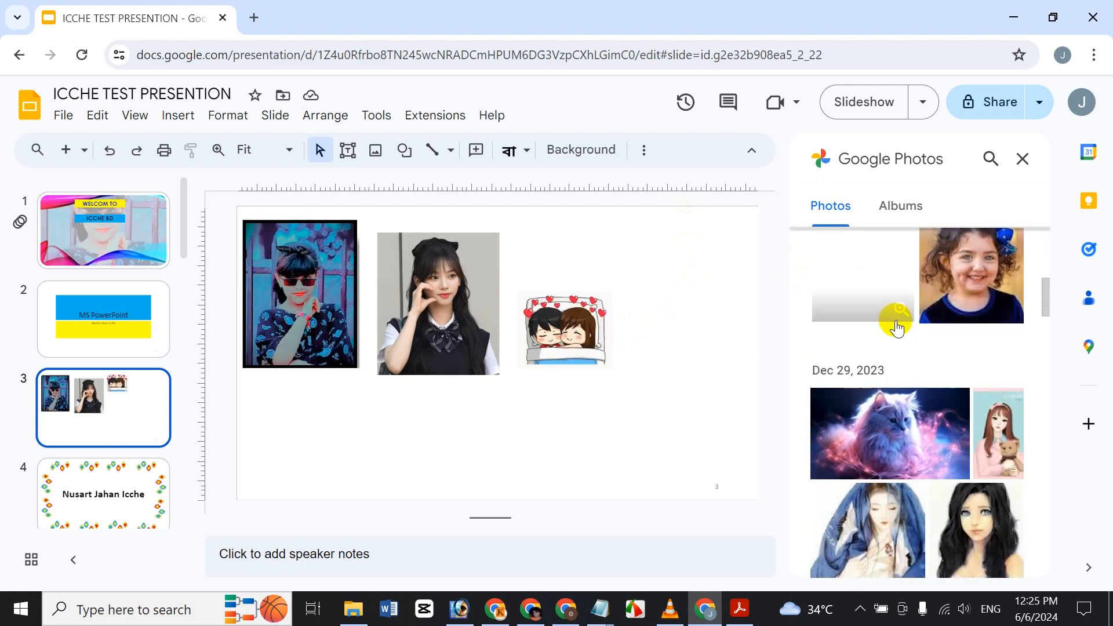
scroll(895, 318, "down", 2)
scroll(921, 491, "down", 5)
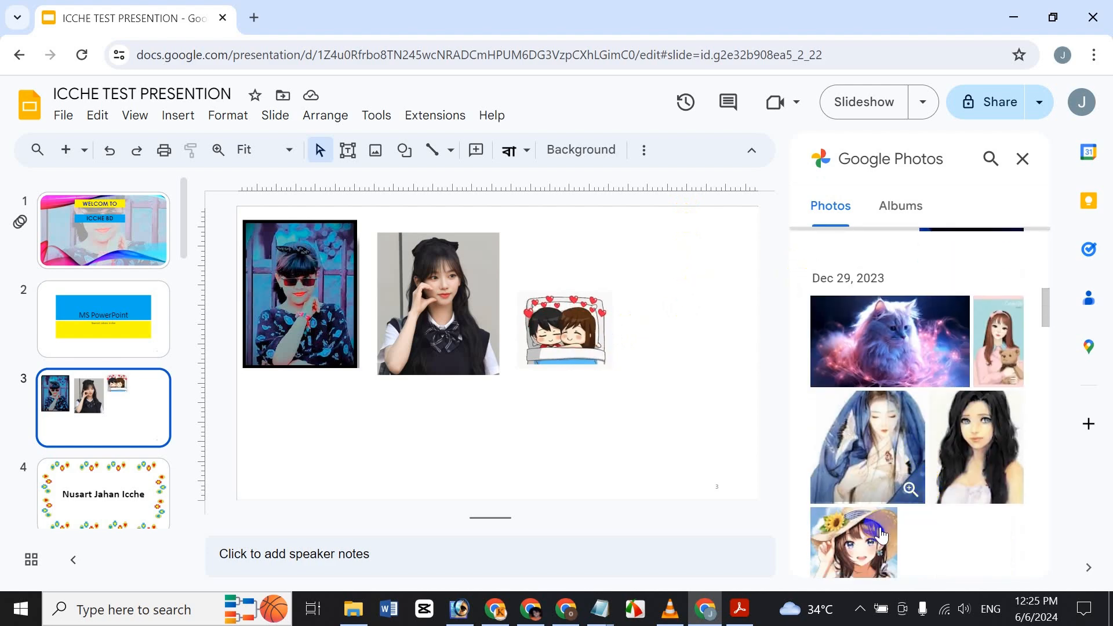
scroll(817, 464, "down", 3)
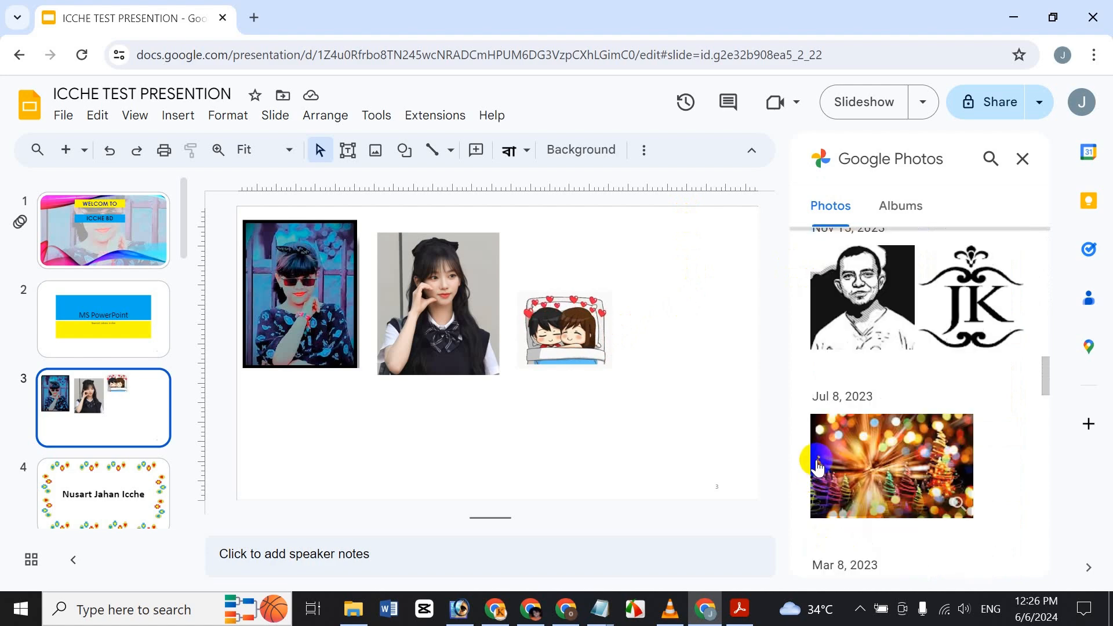
scroll(808, 440, "up", 8)
scroll(806, 440, "up", 2)
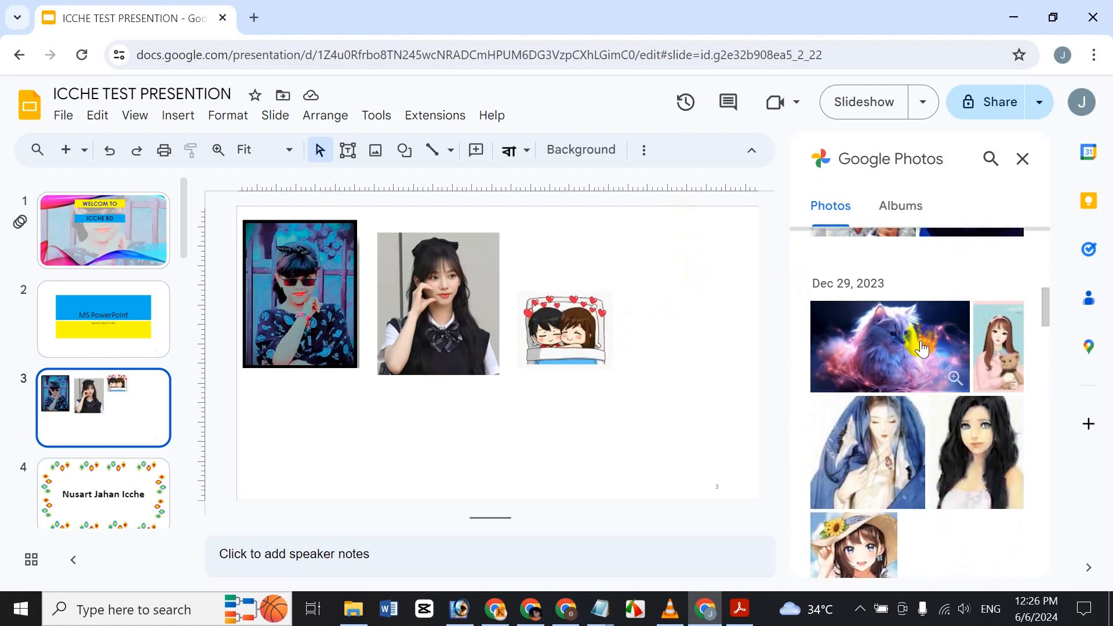
left_click(847, 342)
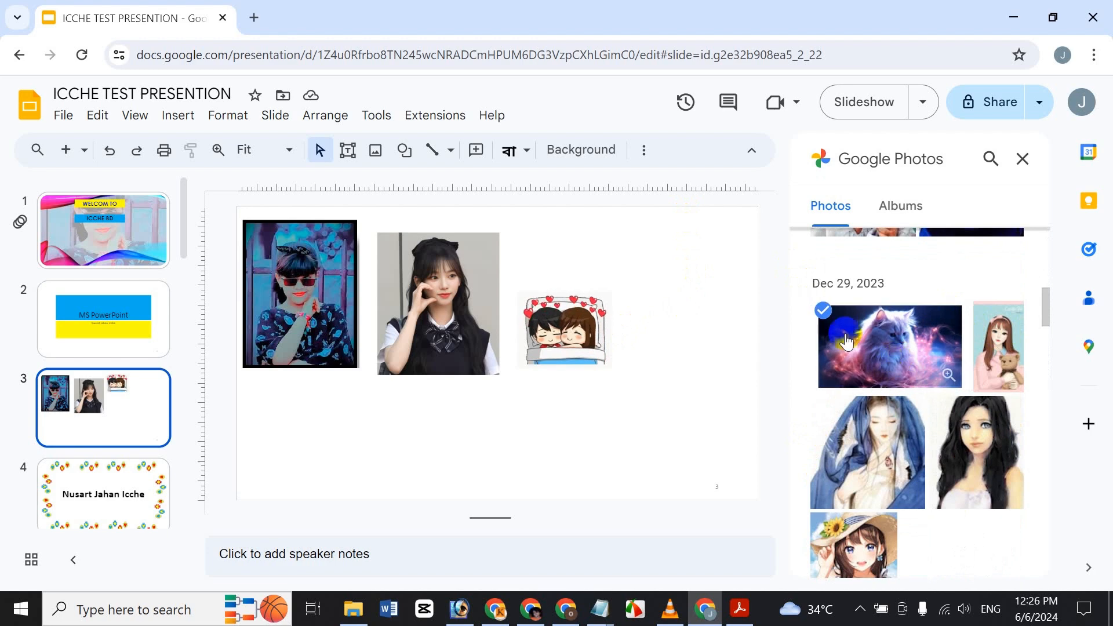
left_click(1000, 551)
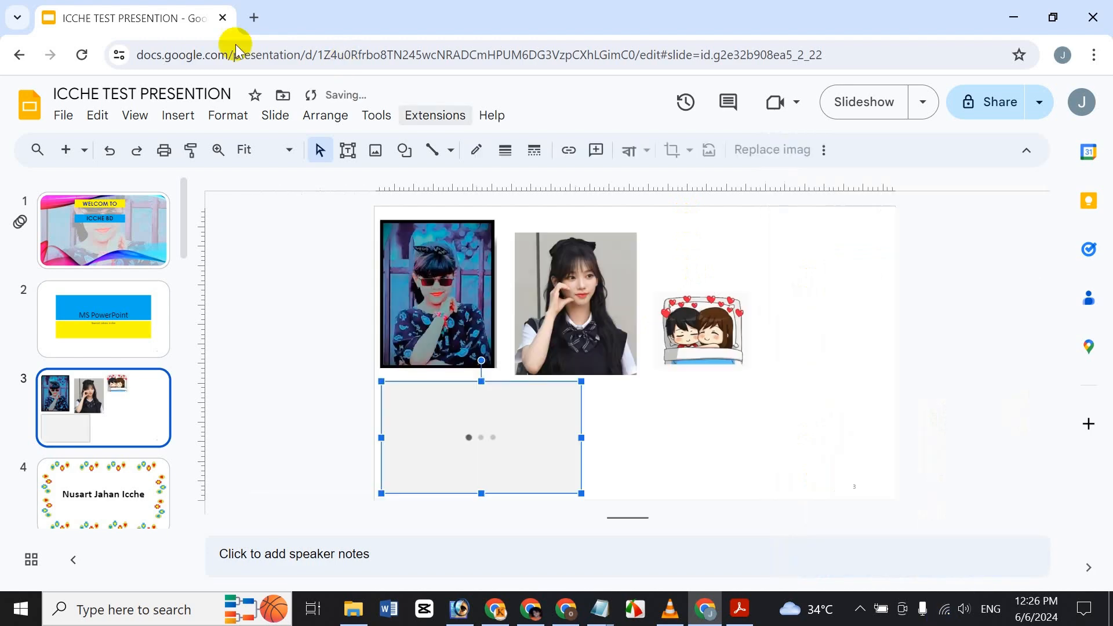
left_click_drag(580, 492, 498, 444)
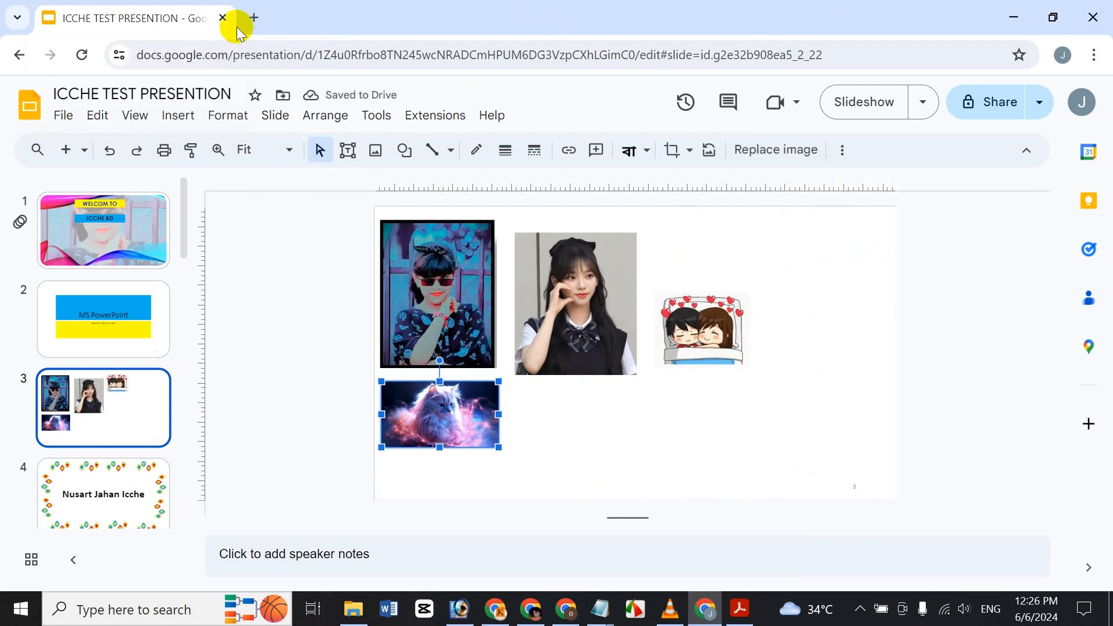
Step: Show the Insert menu with its Image submenu expanded
left_click(177, 115)
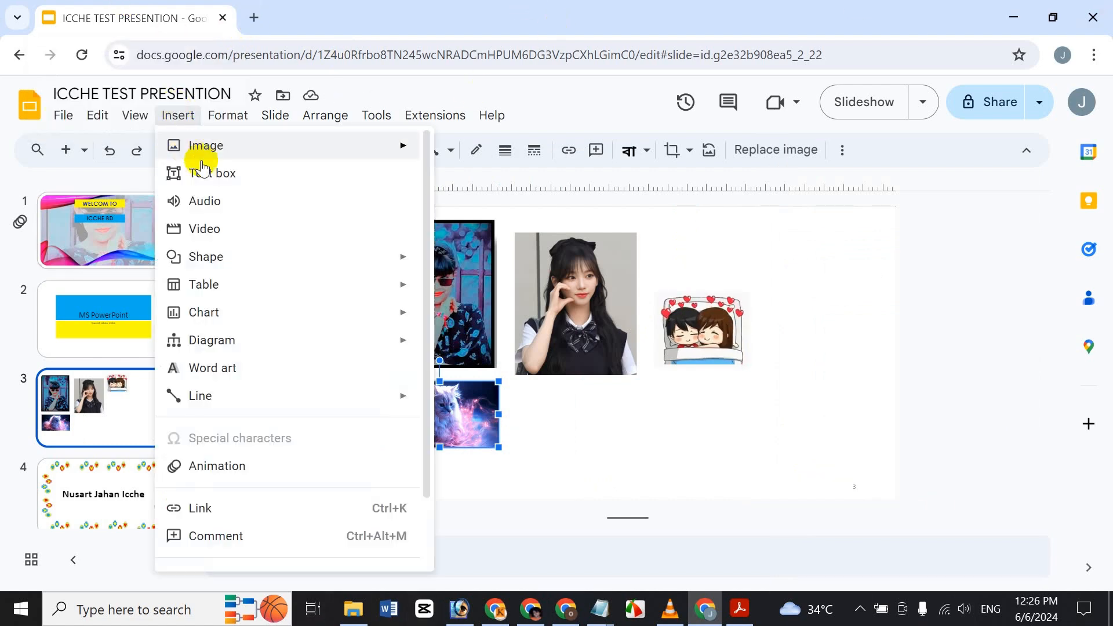
mouse_move(196, 143)
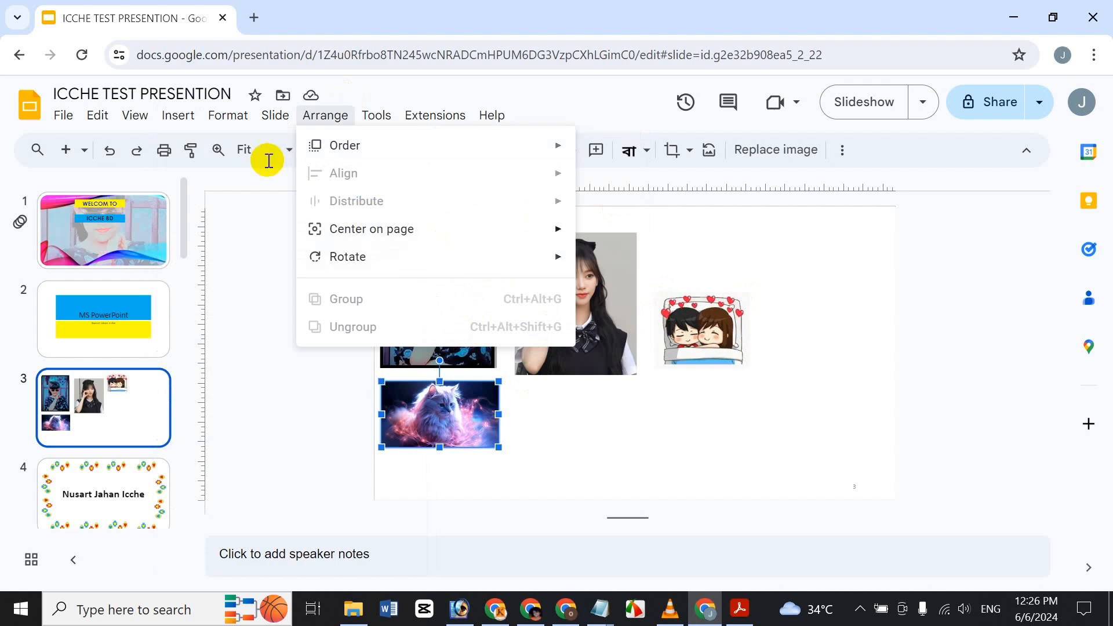
mouse_move(178, 115)
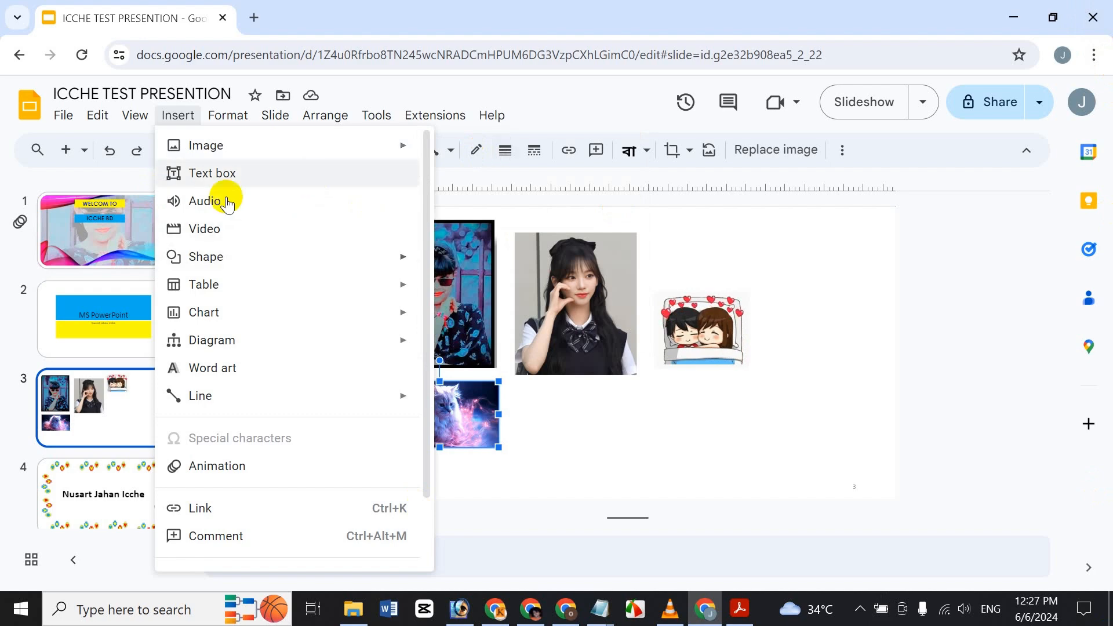
Step: Take two webcam snapshots via Image > Camera and insert the first one onto slide 3
mouse_move(241, 142)
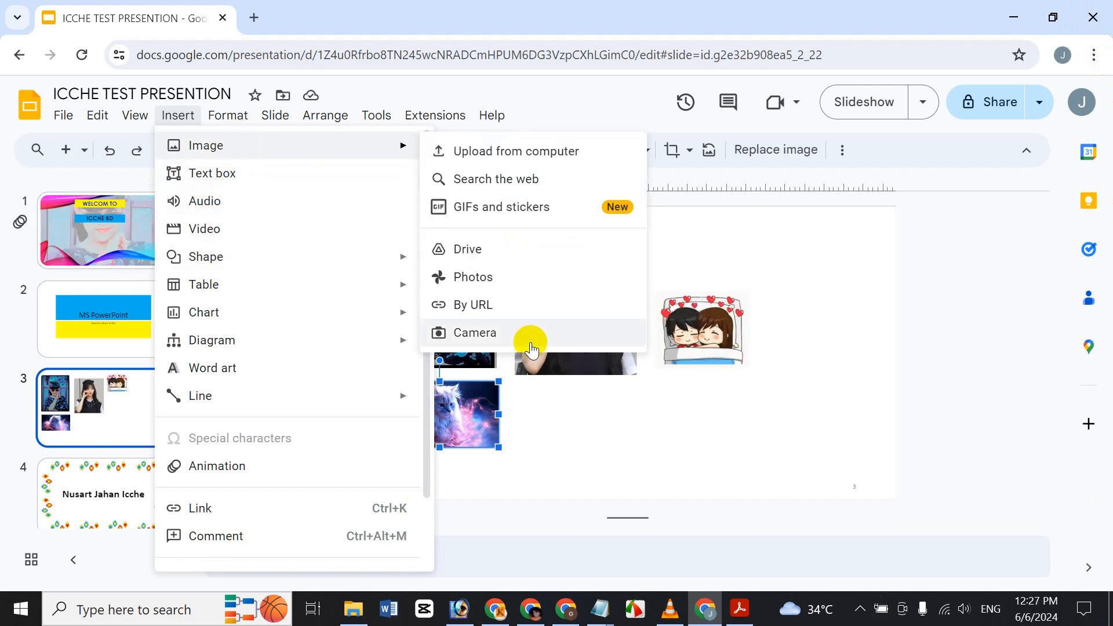
left_click(530, 342)
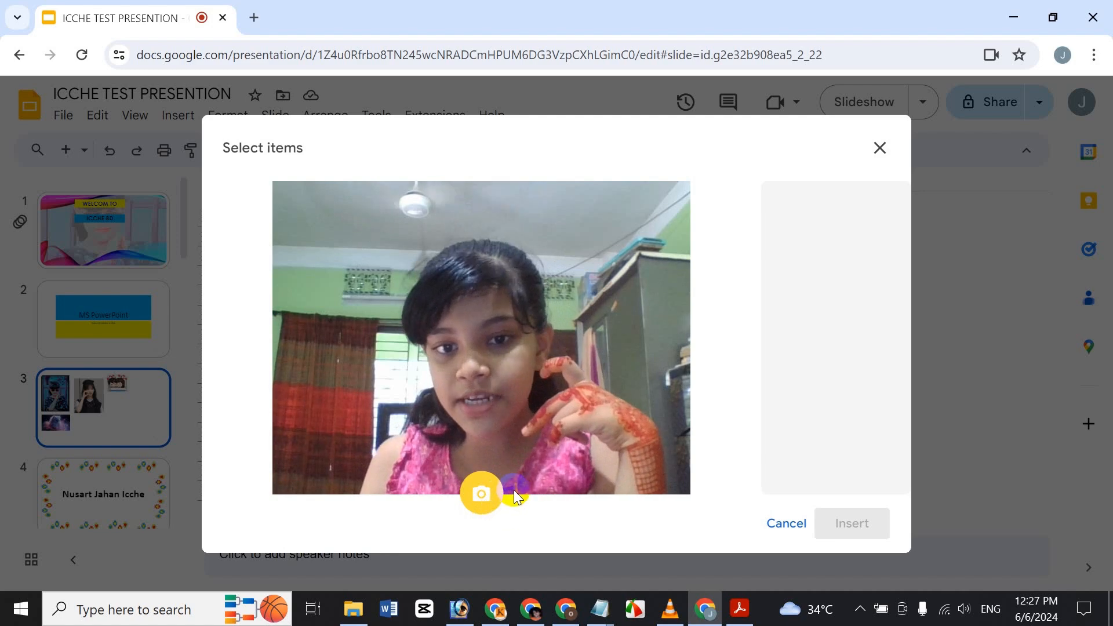
left_click(481, 492)
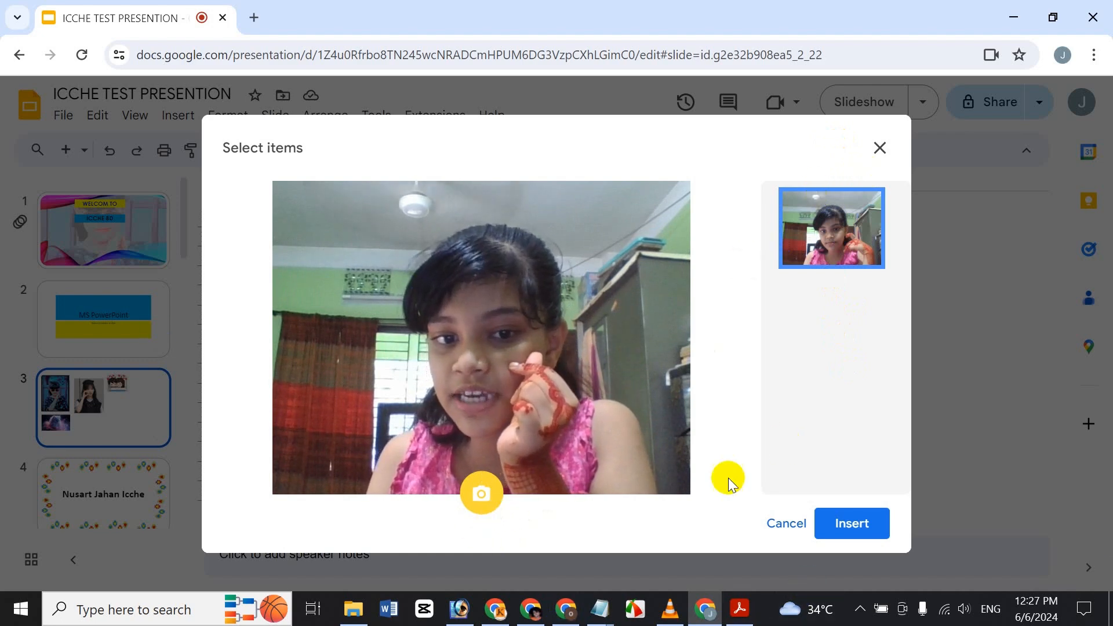
left_click(479, 494)
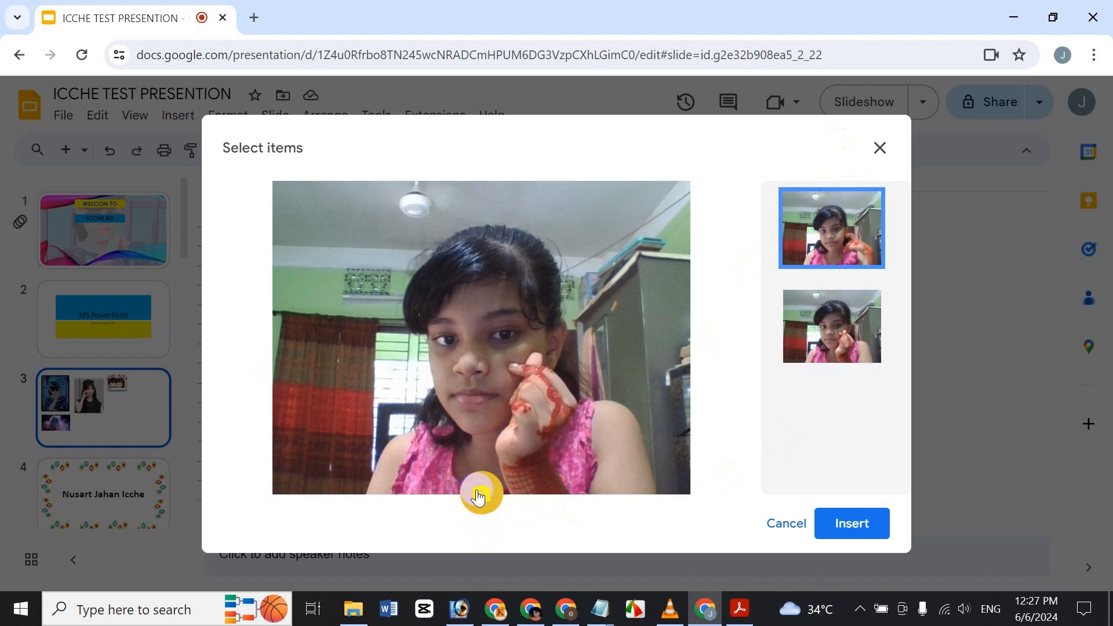
left_click(843, 318)
left_click(854, 230)
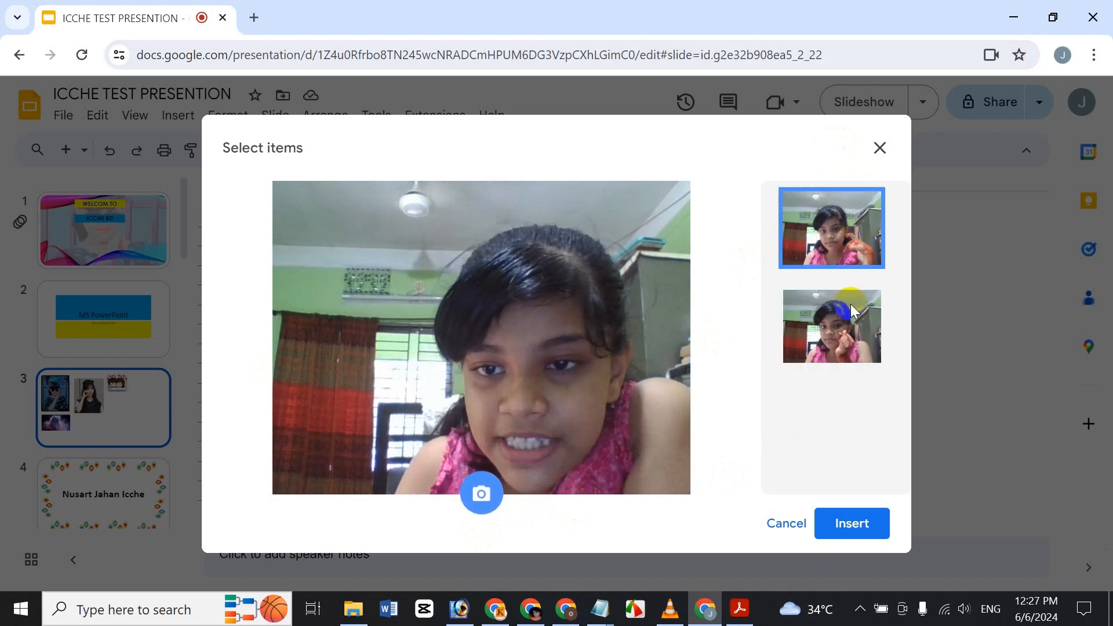
left_click(838, 339)
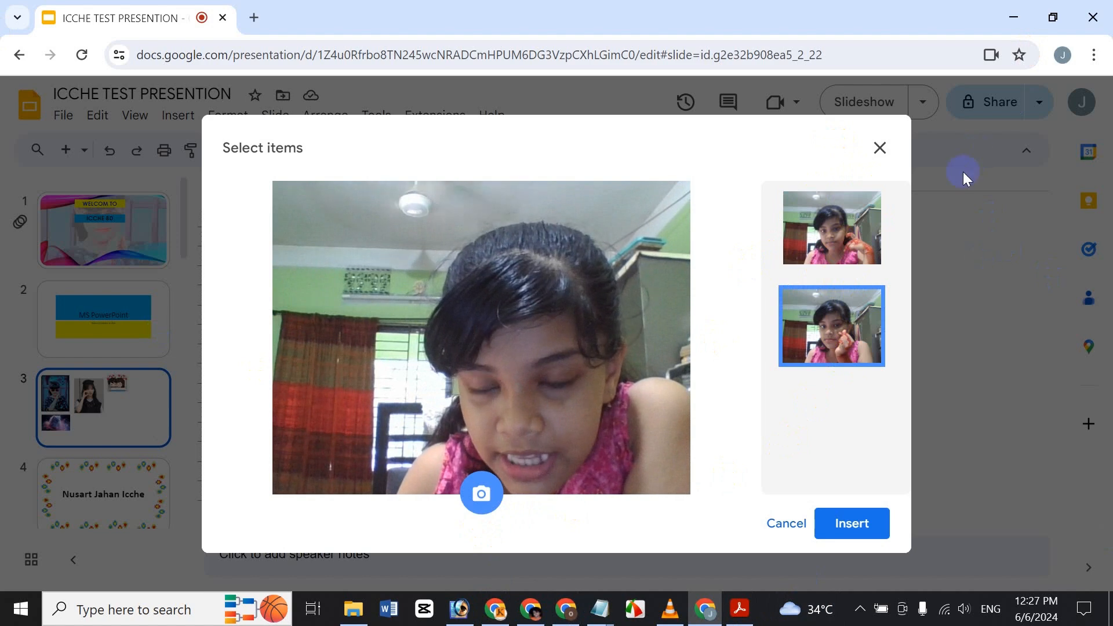
left_click(822, 219)
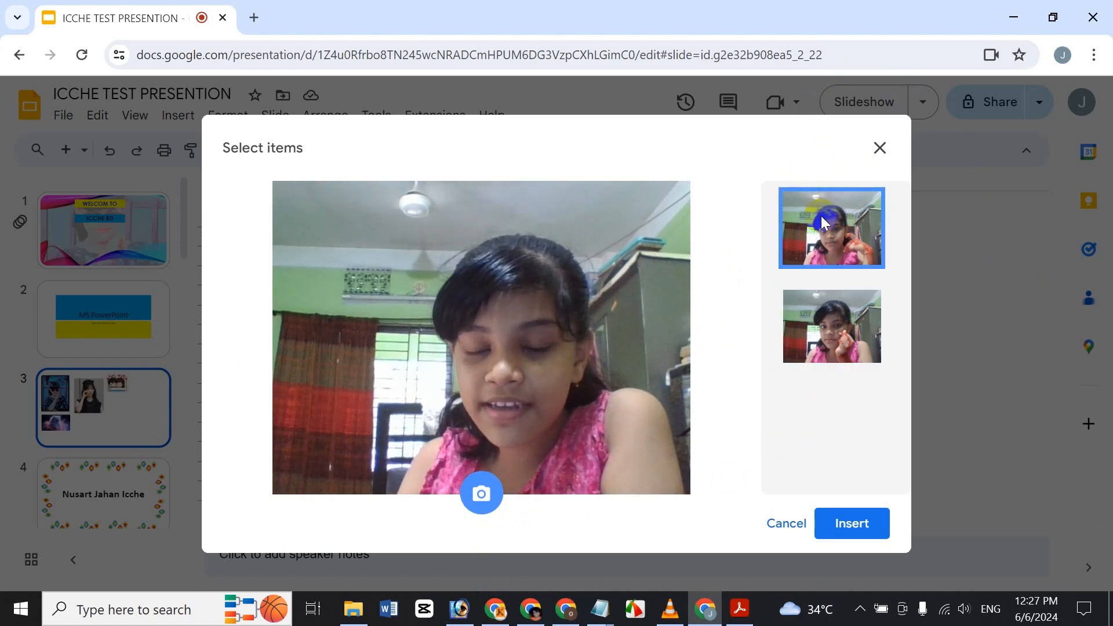
left_click(850, 525)
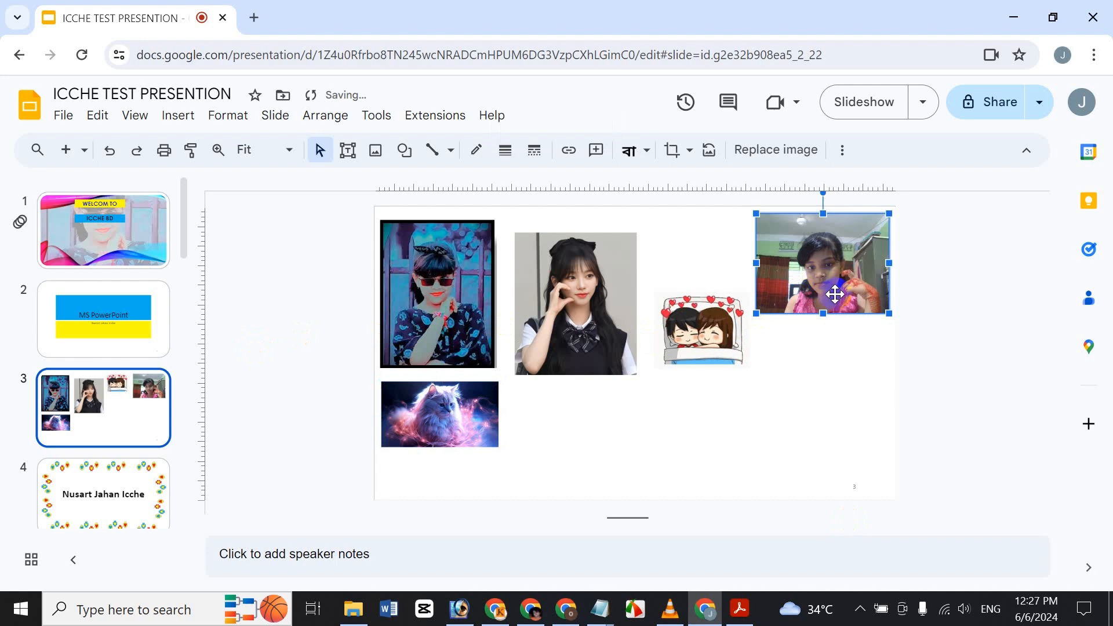
Step: Drag the webcam photo down level with the cartoon sticker, then deselect it
mouse_move(833, 281)
left_mouse_down()
mouse_move(819, 402)
mouse_move(833, 298)
left_mouse_up()
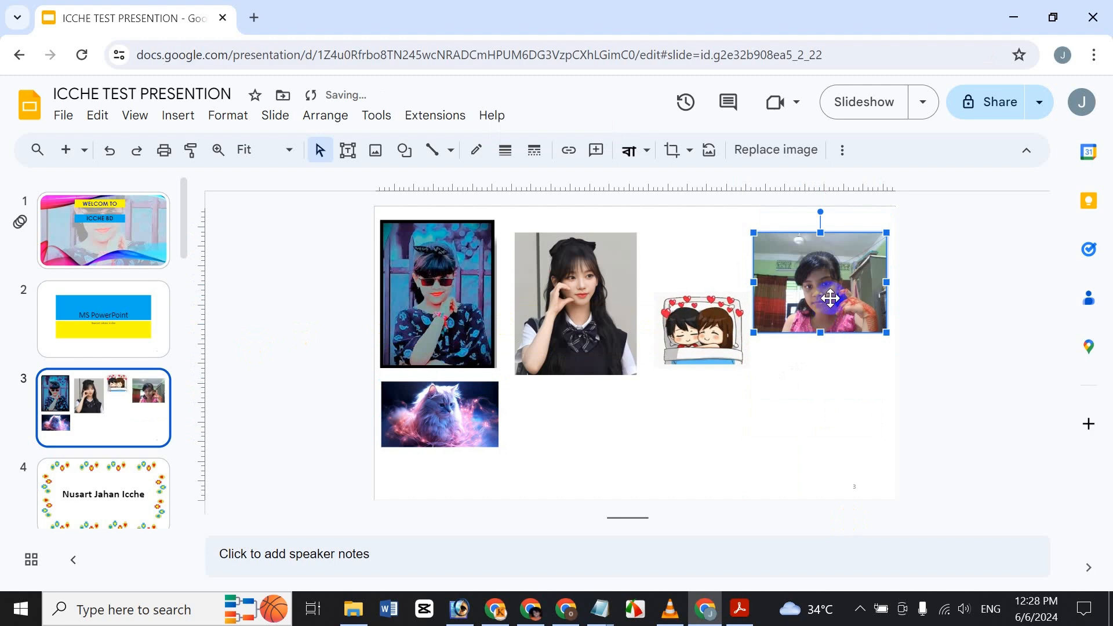
left_click(818, 408)
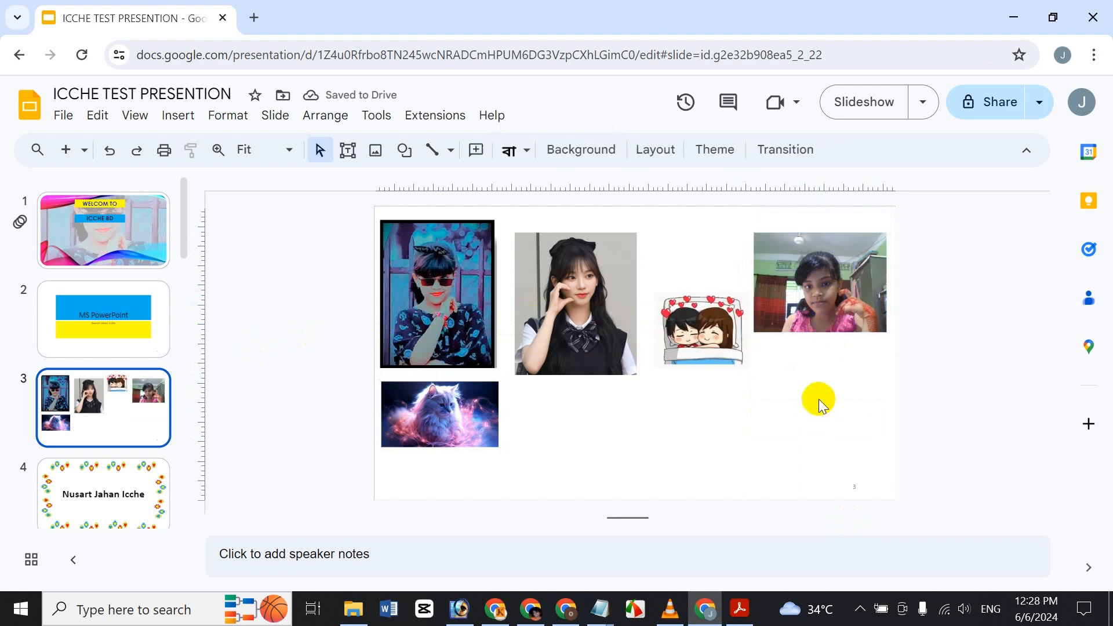
left_click(170, 115)
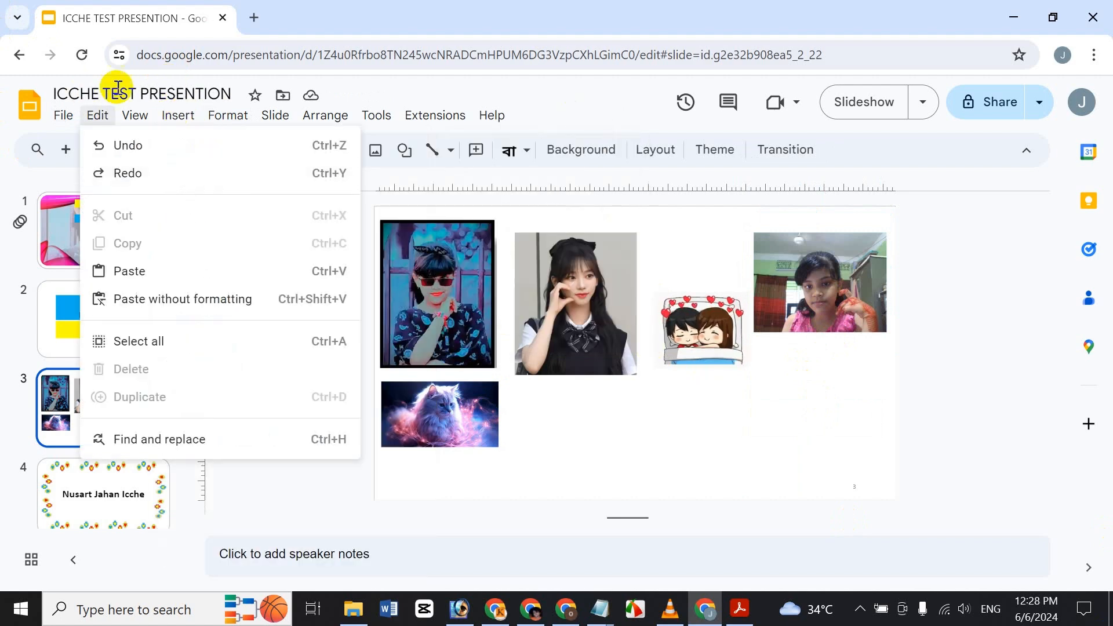
mouse_move(181, 116)
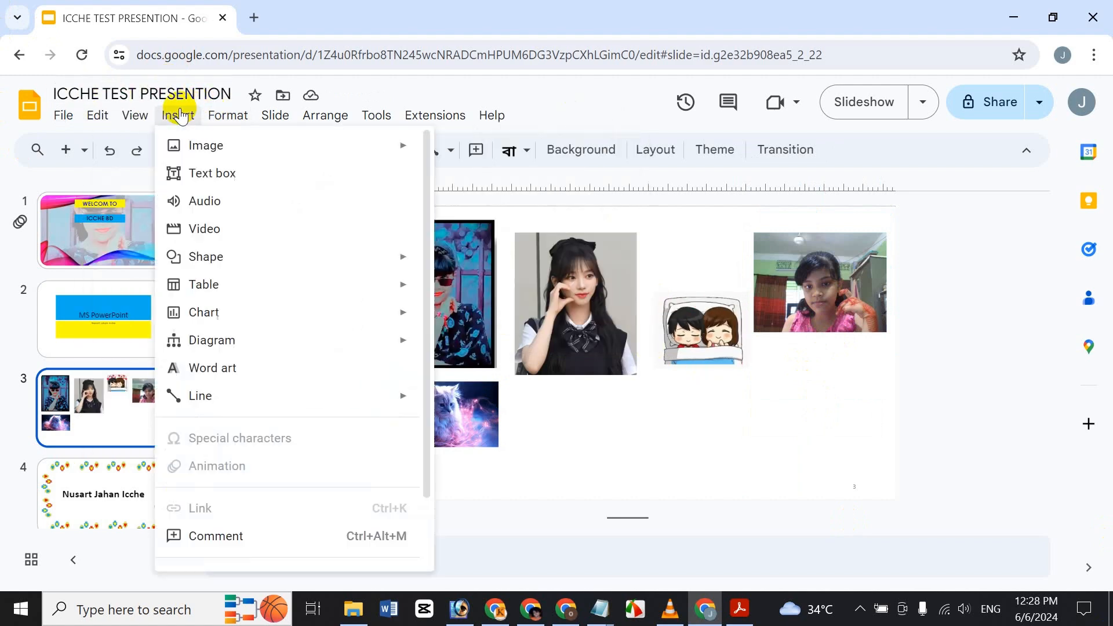
left_click(246, 173)
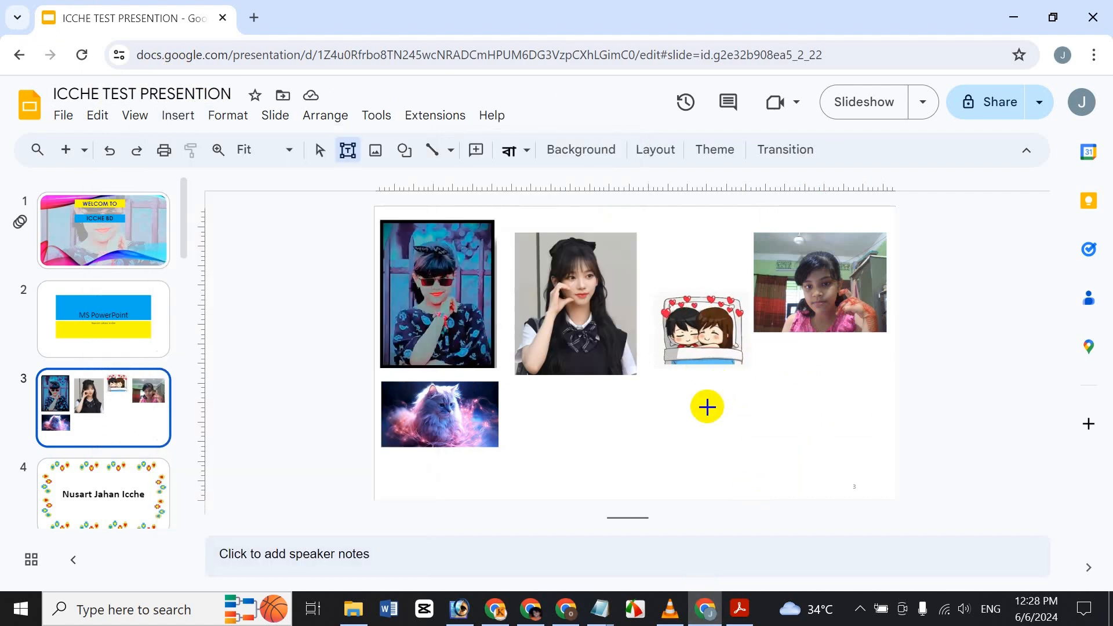
left_click_drag(702, 409, 831, 486)
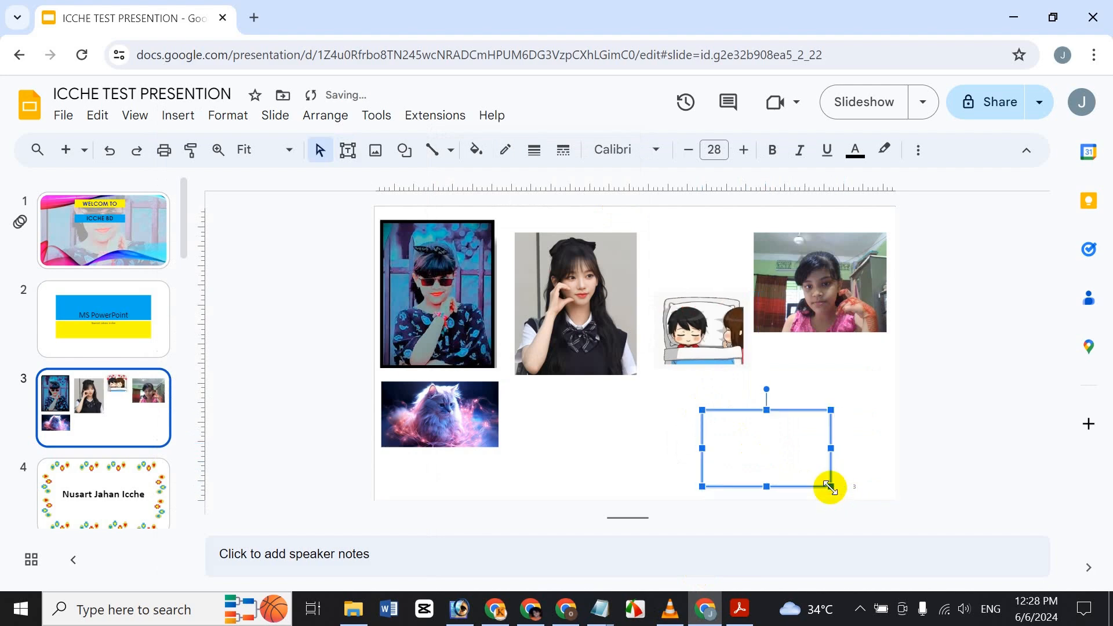
left_click(707, 417)
type("fghfgh fg h fgh")
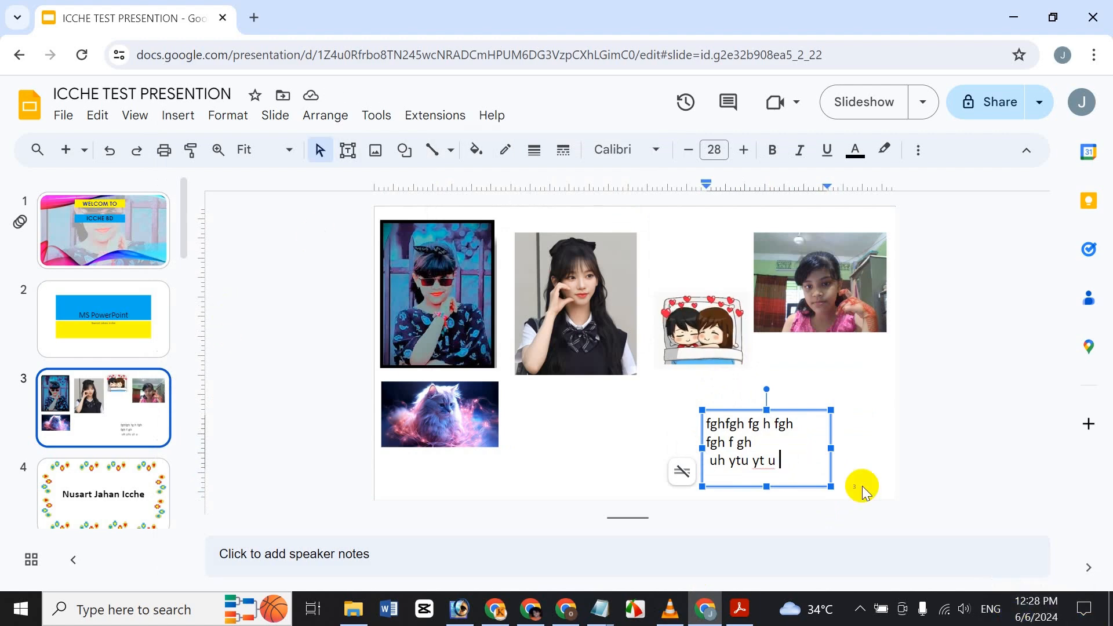
left_click(871, 424)
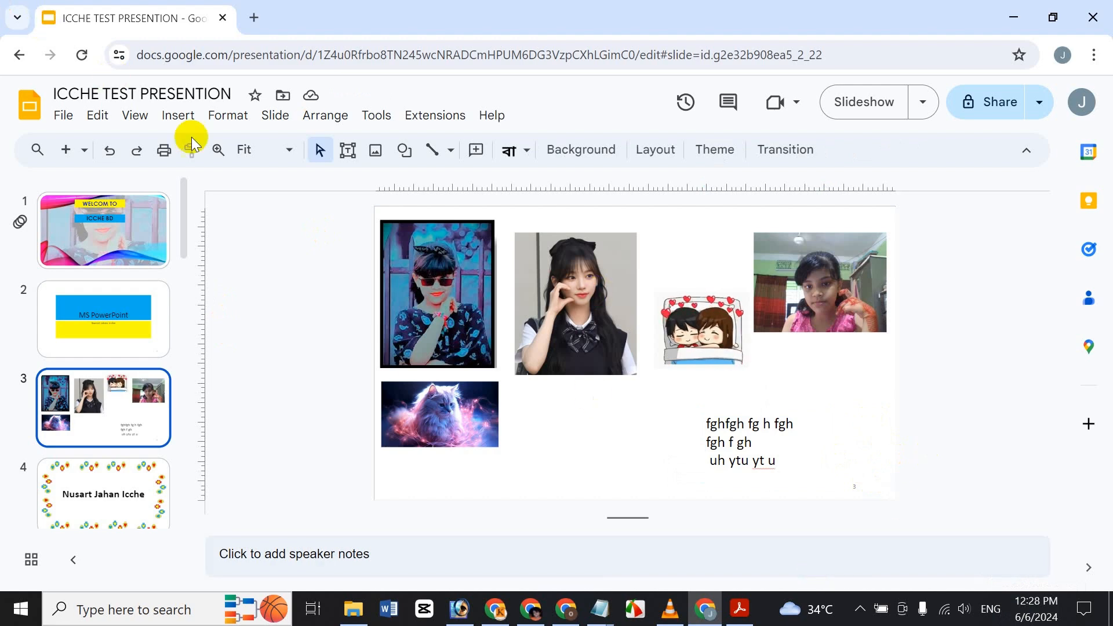
left_click(761, 443)
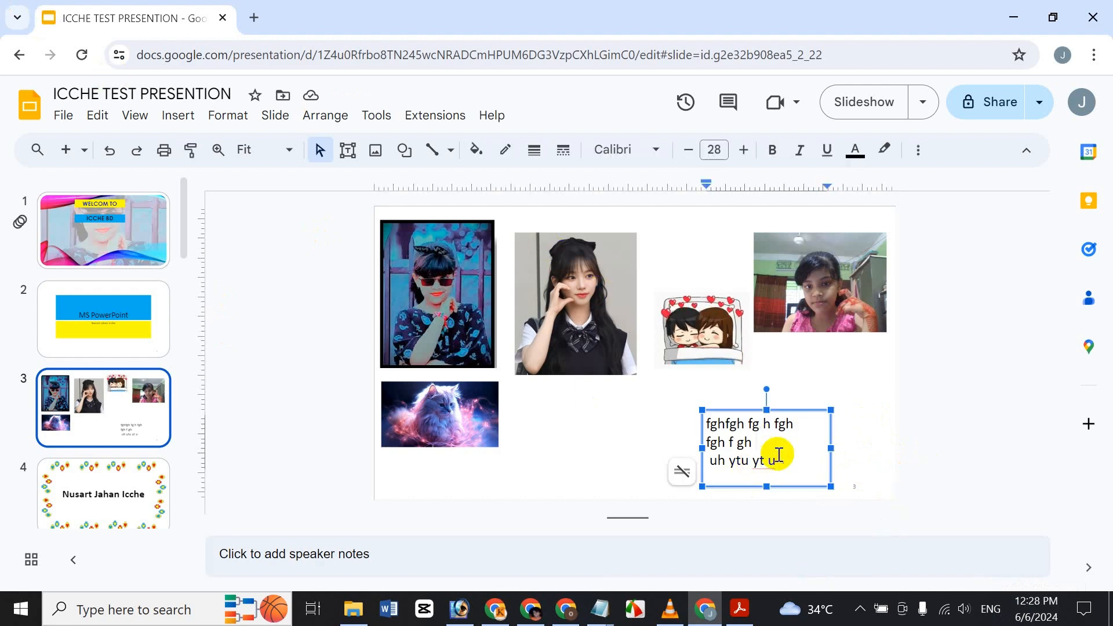
left_click(813, 409)
key("Delete")
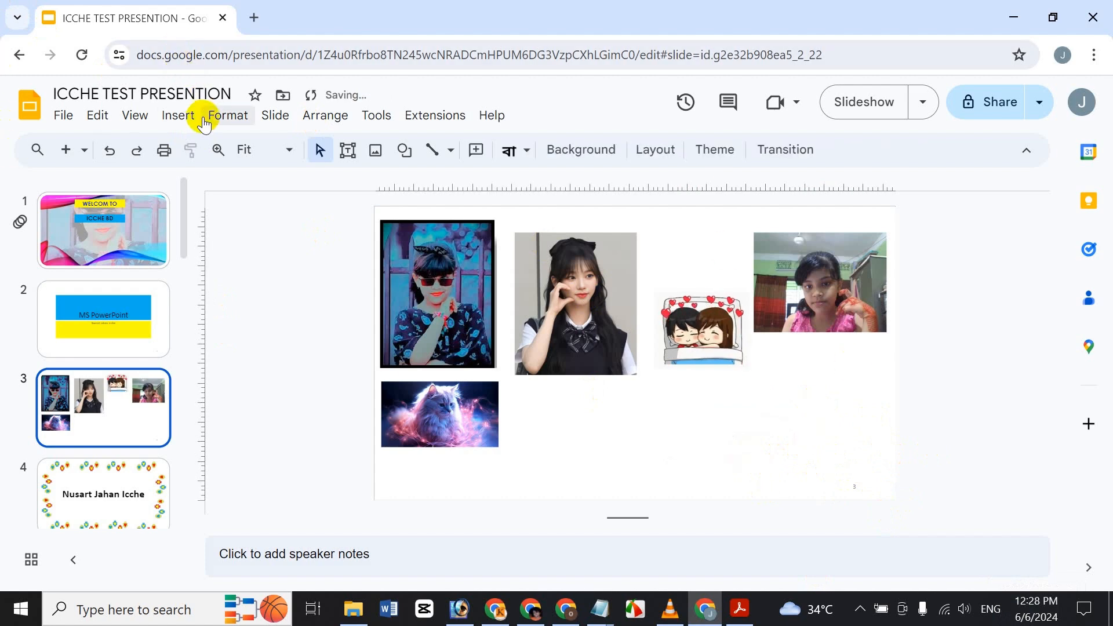
left_click(171, 130)
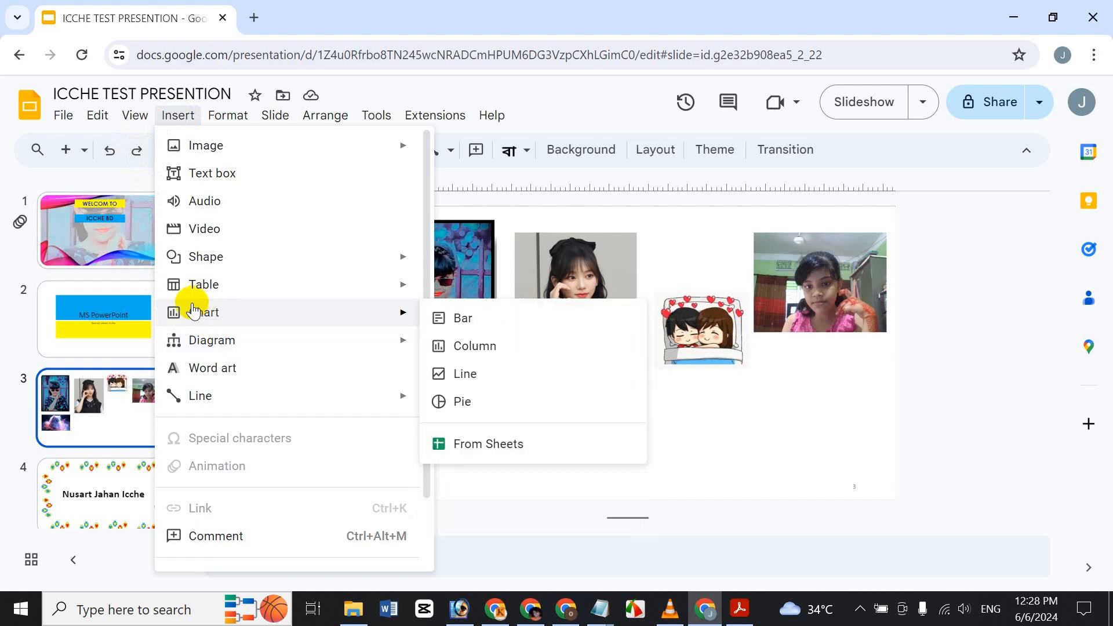
left_click(228, 115)
mouse_move(195, 113)
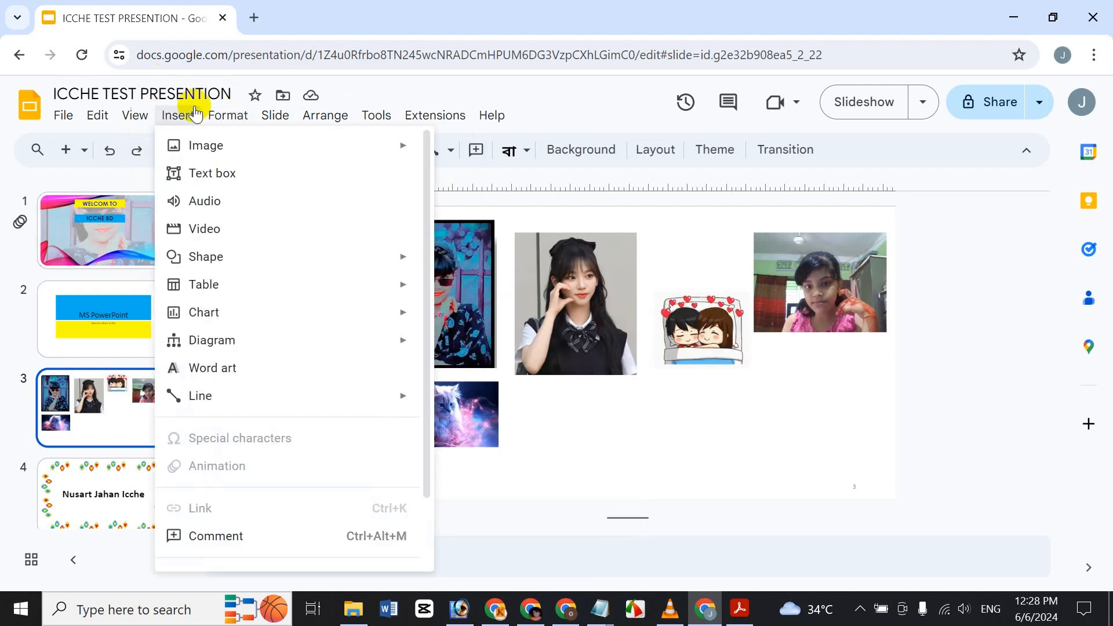
left_click(209, 195)
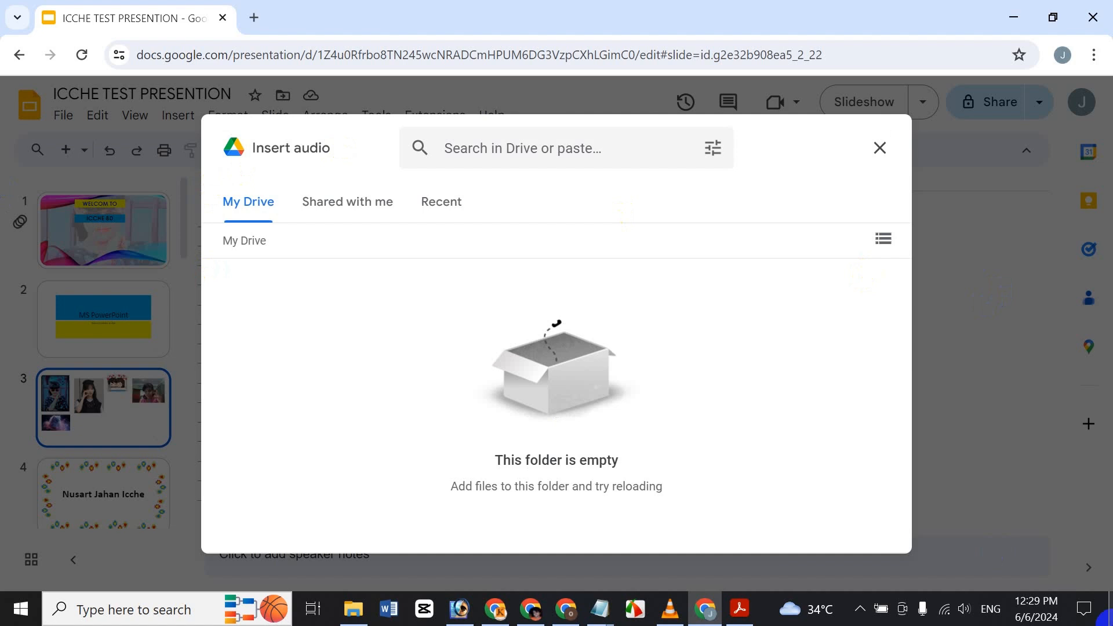
left_click(349, 197)
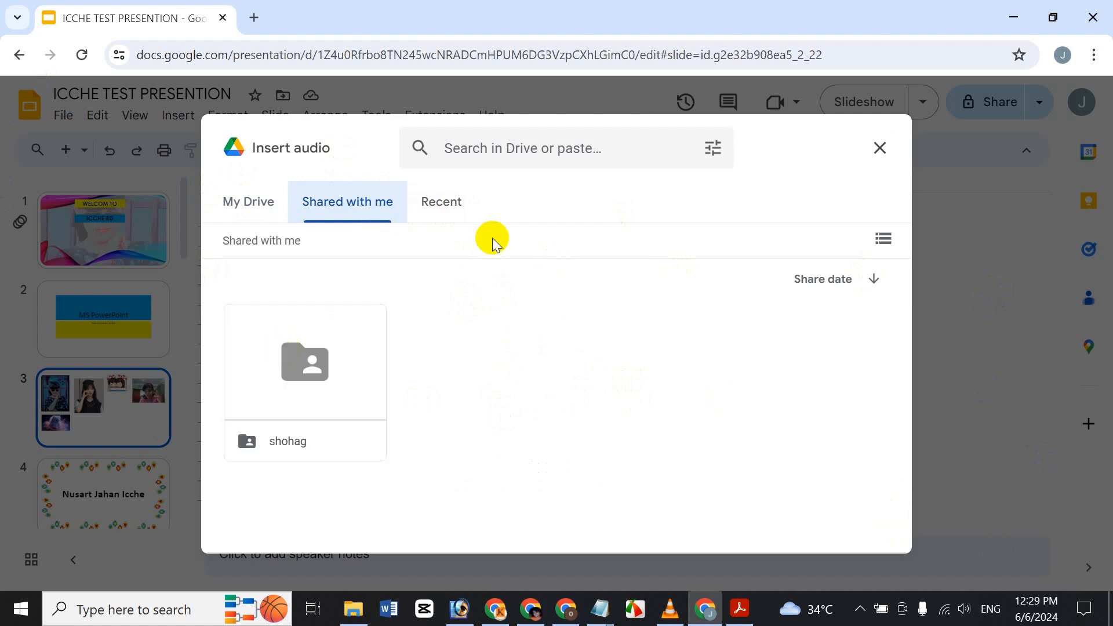
left_click(440, 202)
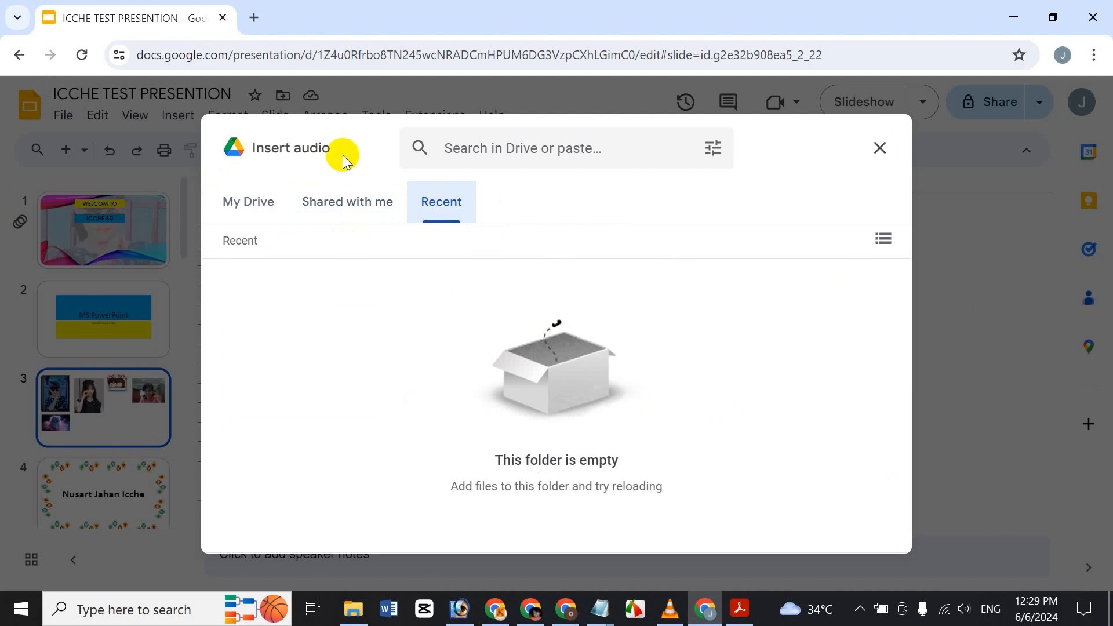
left_click(348, 198)
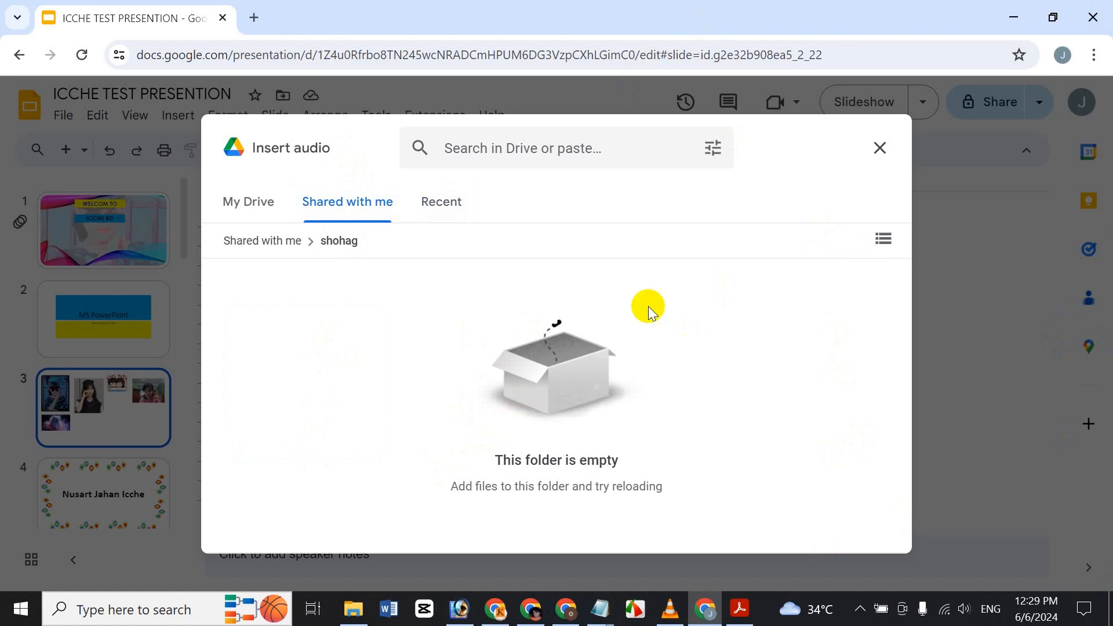
left_click(879, 142)
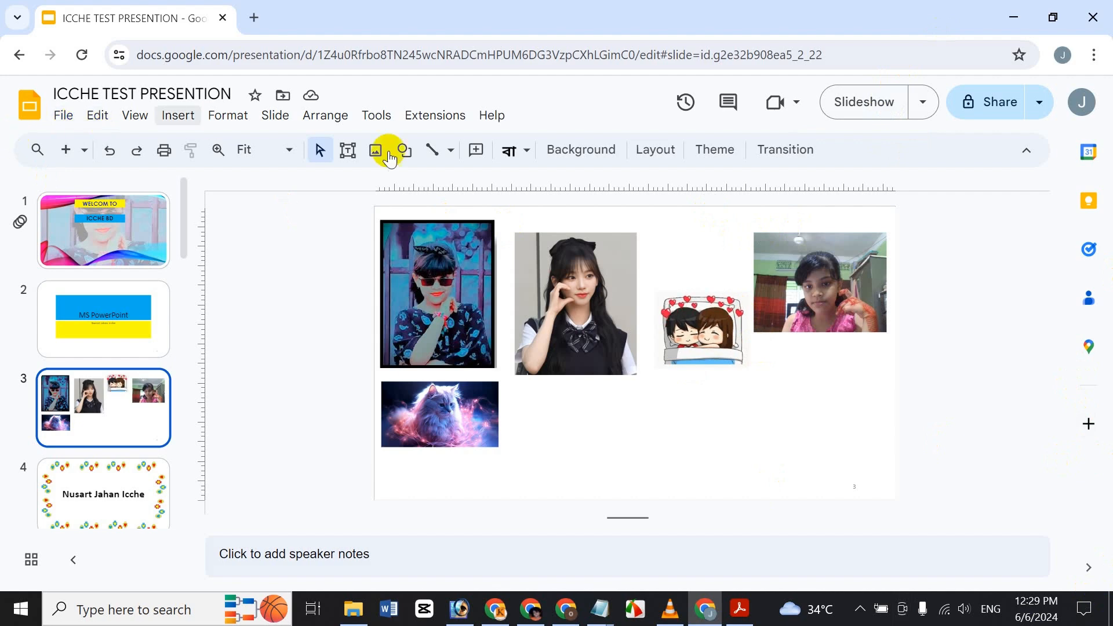
Step: In the Insert video dialog, search YouTube for 'Icche BD' videos
left_click(176, 119)
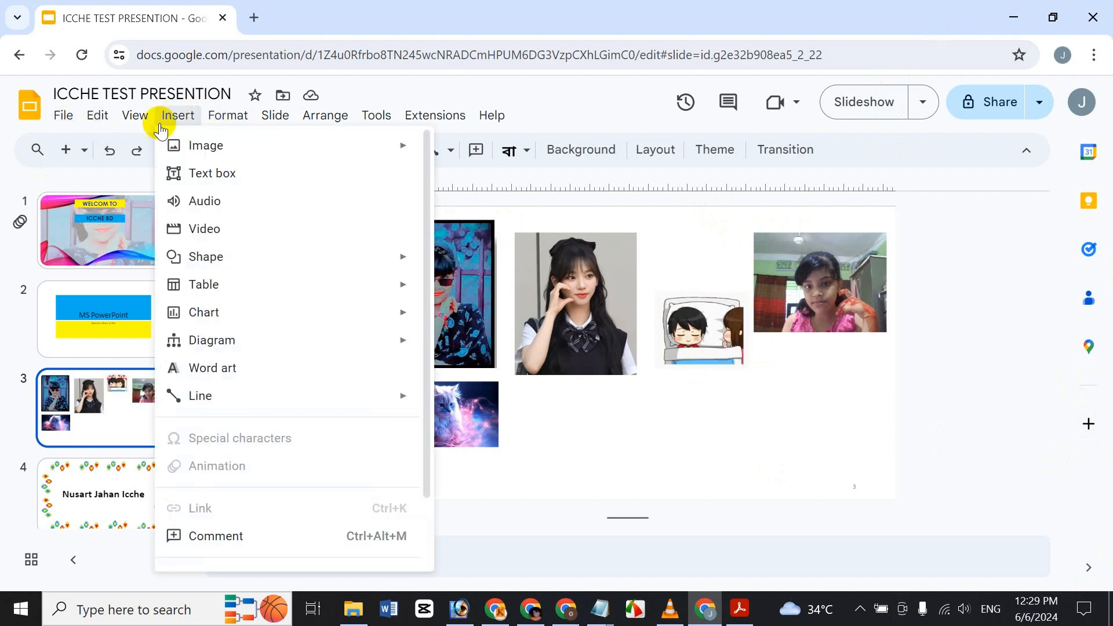
left_click(229, 230)
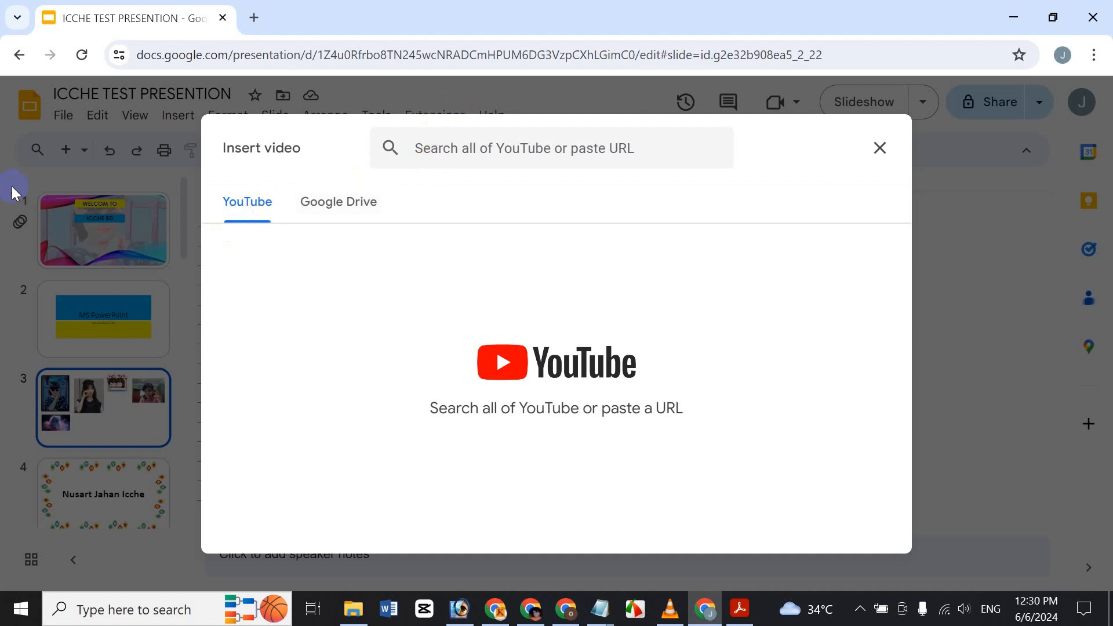
left_click(354, 201)
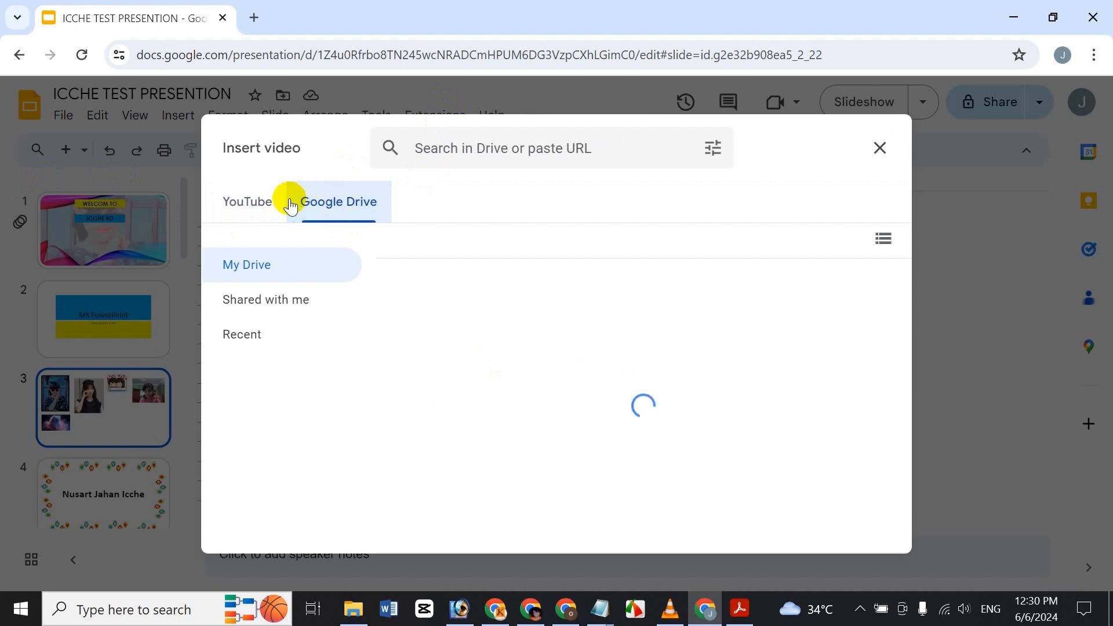
left_click(241, 210)
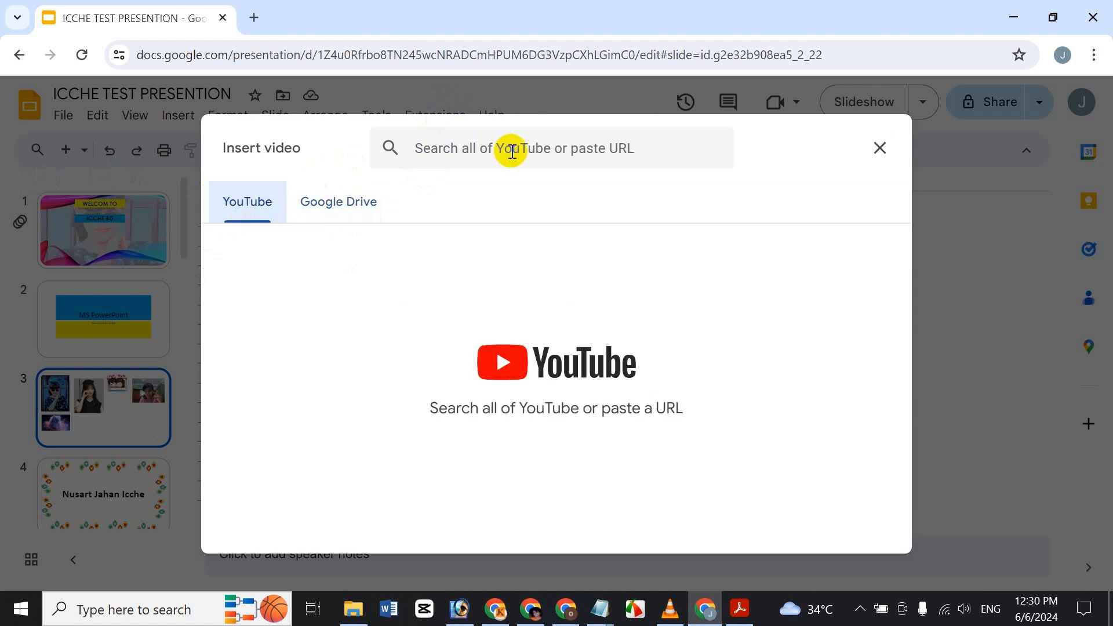
left_click(502, 171)
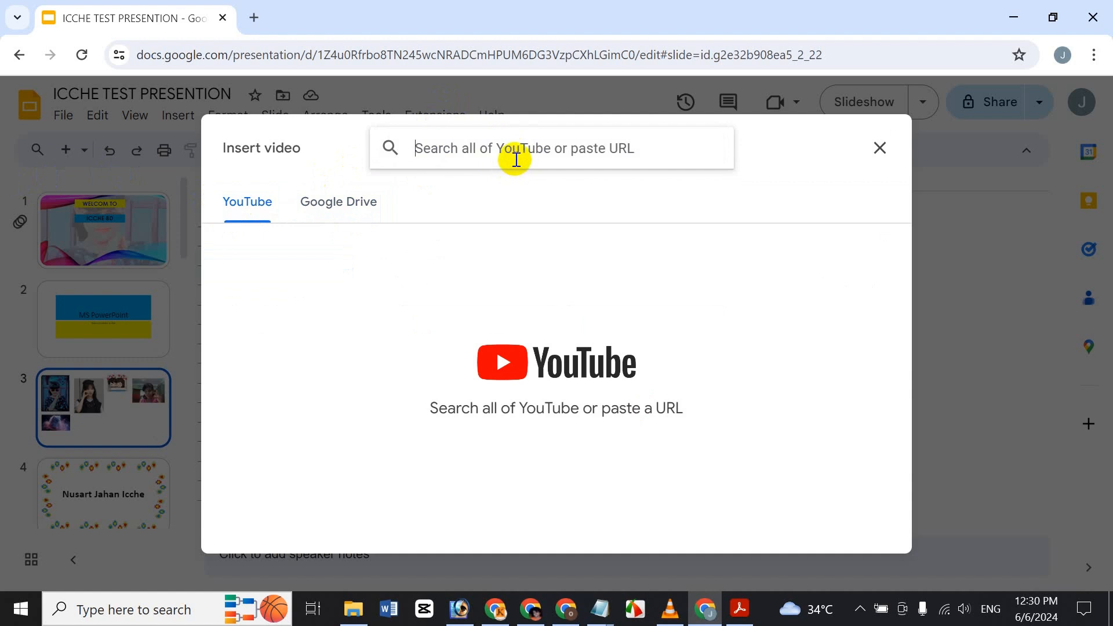
type("y")
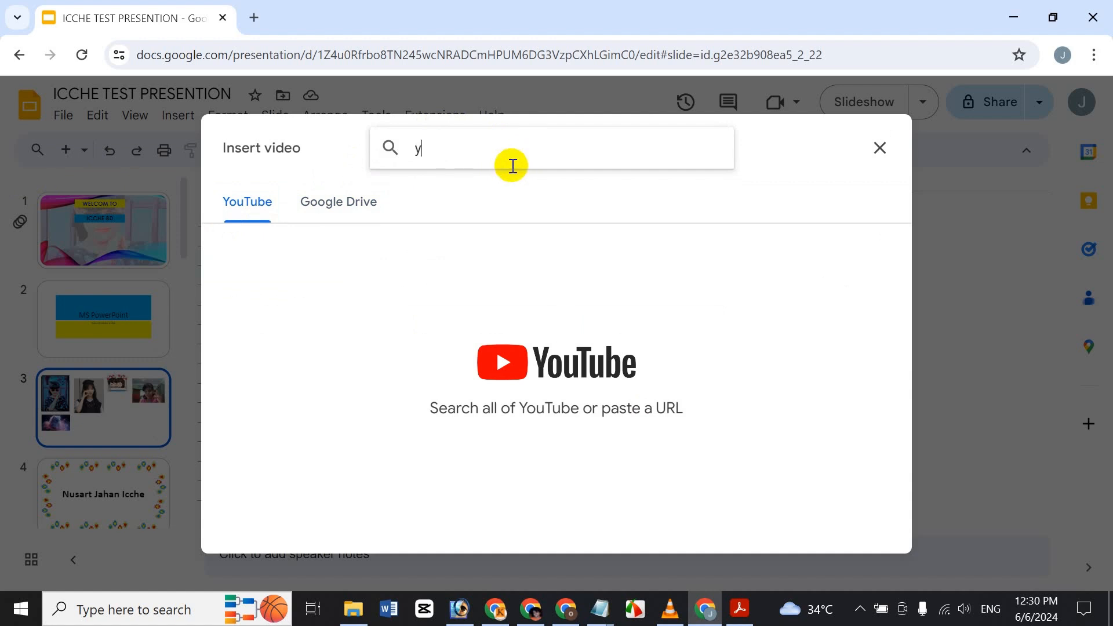
key("BackSpace")
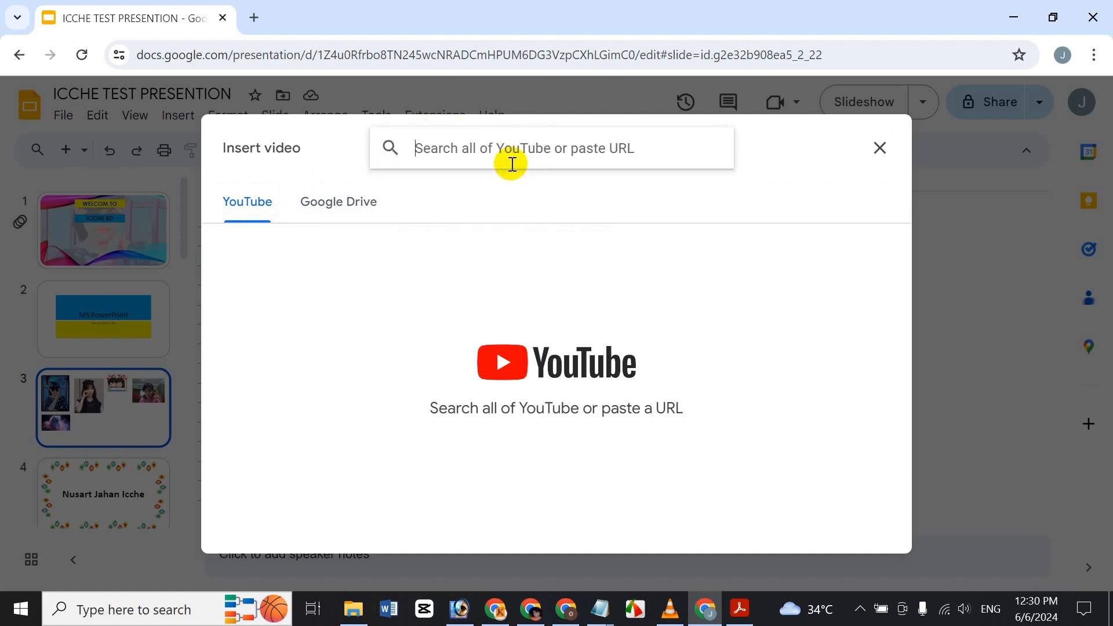
type("y")
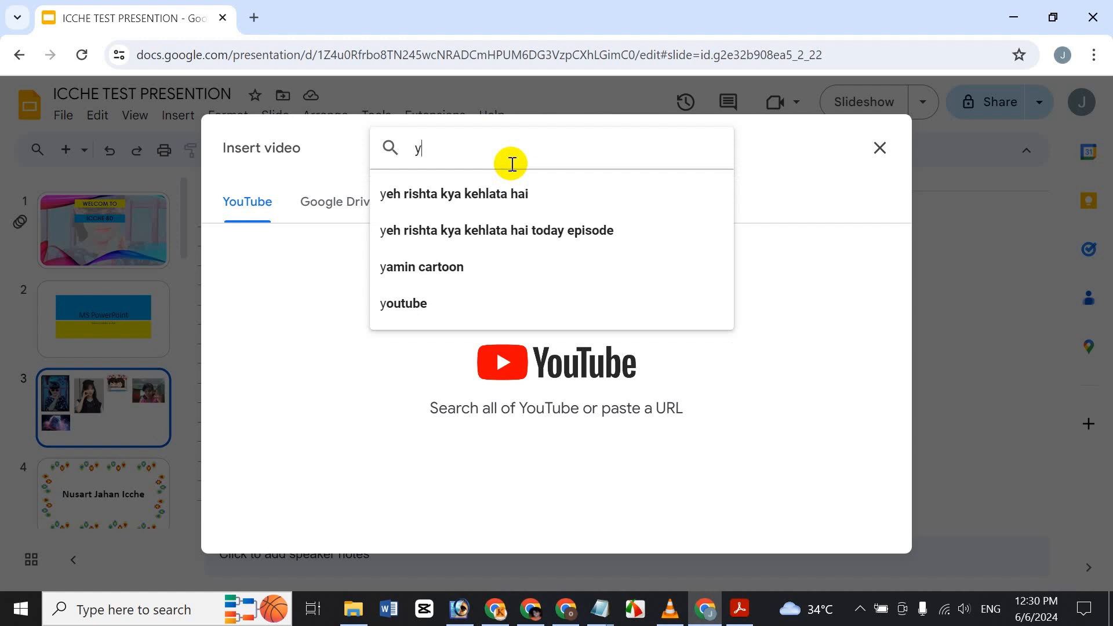
key("BackSpace")
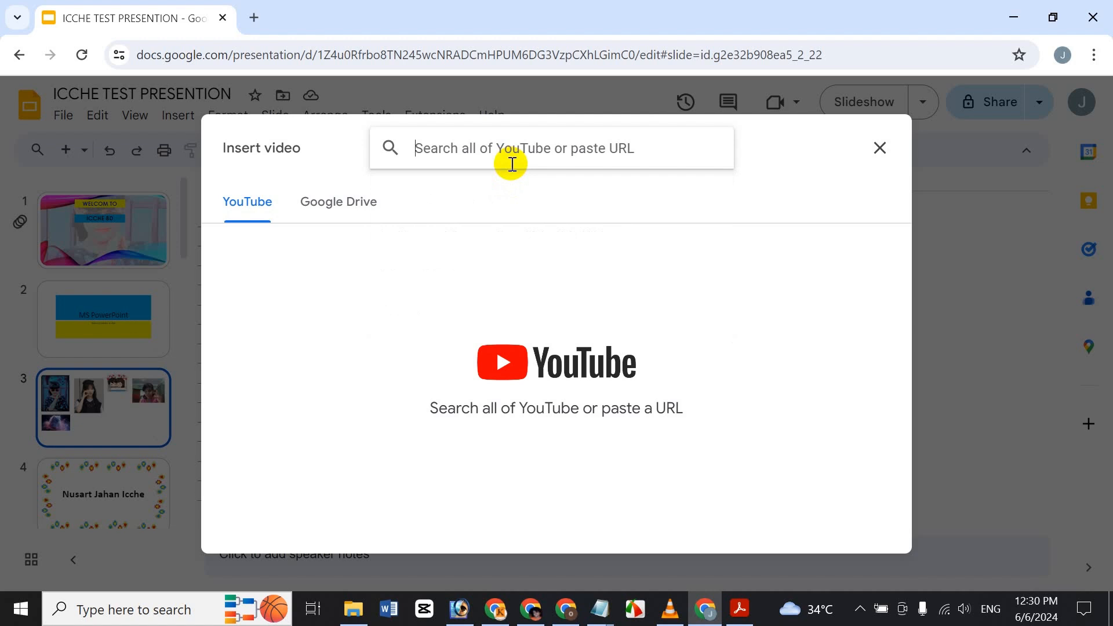
type("Icch e BD")
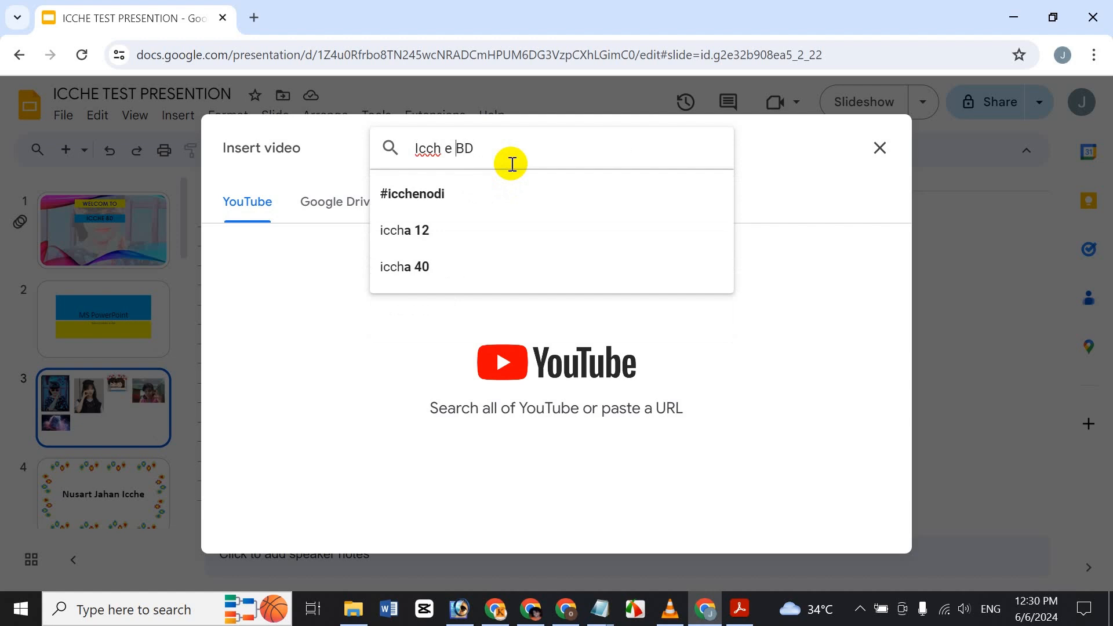
key("Return")
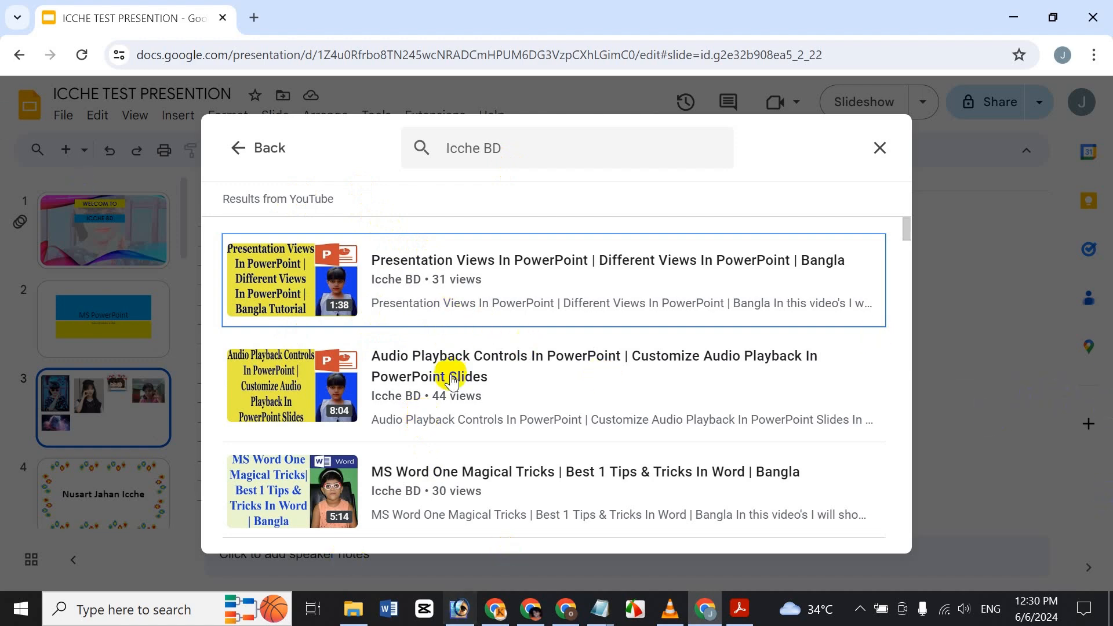
Step: Select the Bookmarks tutorial video and insert it onto slide 3
left_click(376, 387)
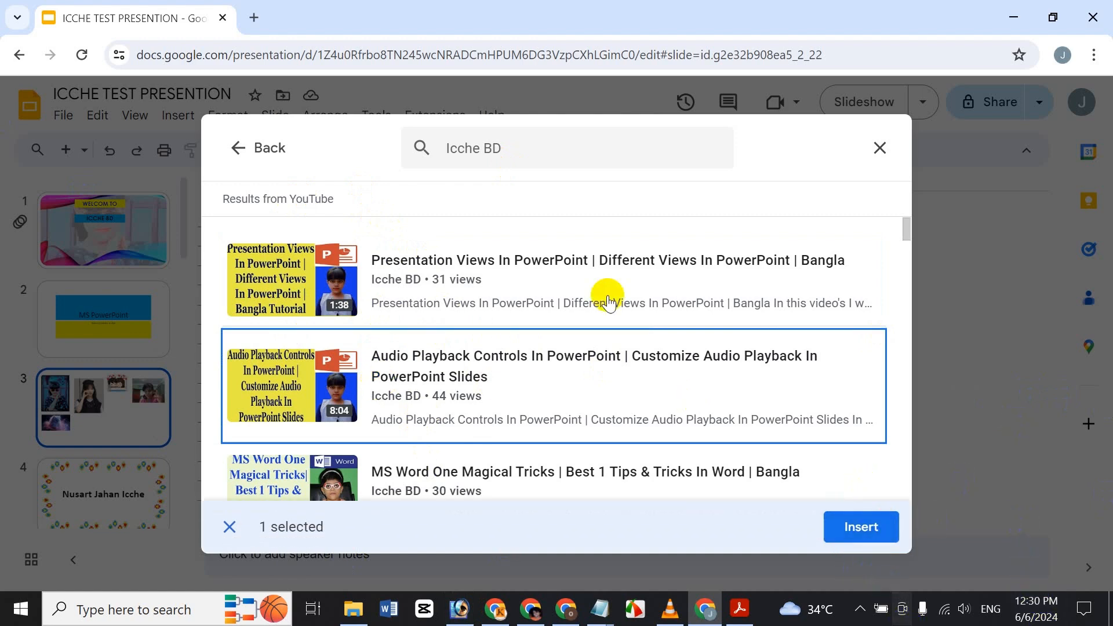
scroll(560, 406, "down", 4)
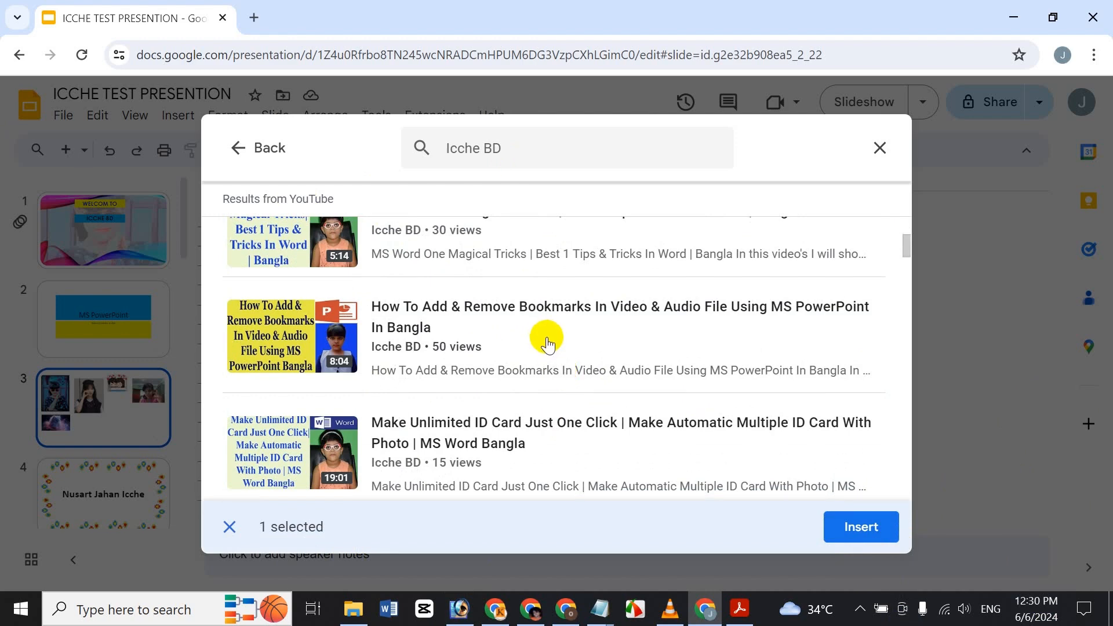
left_click(665, 387)
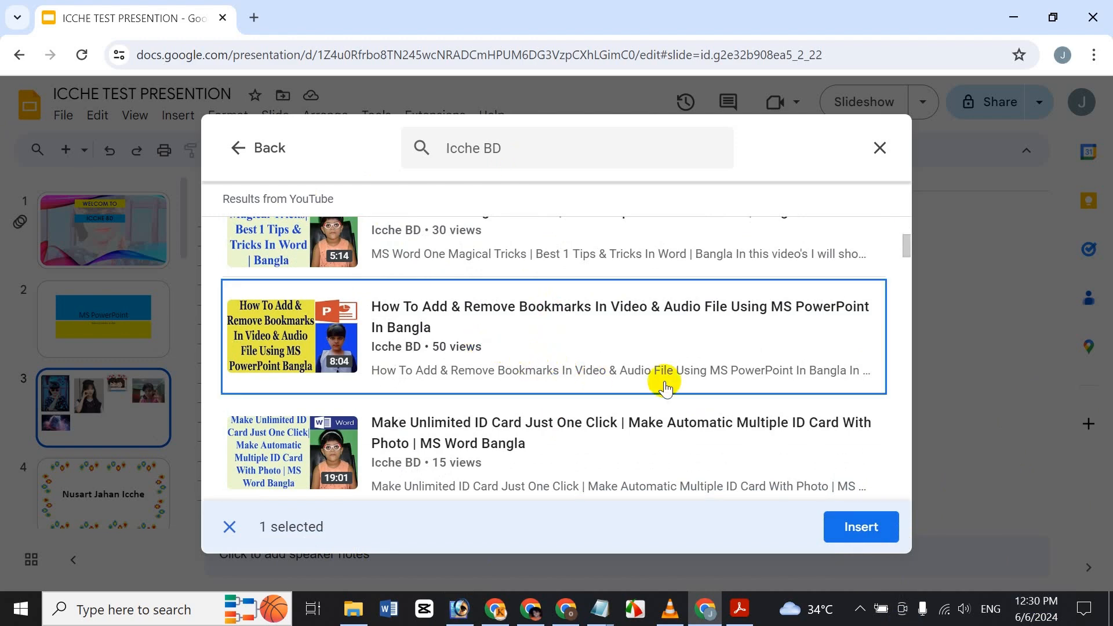
left_click(854, 528)
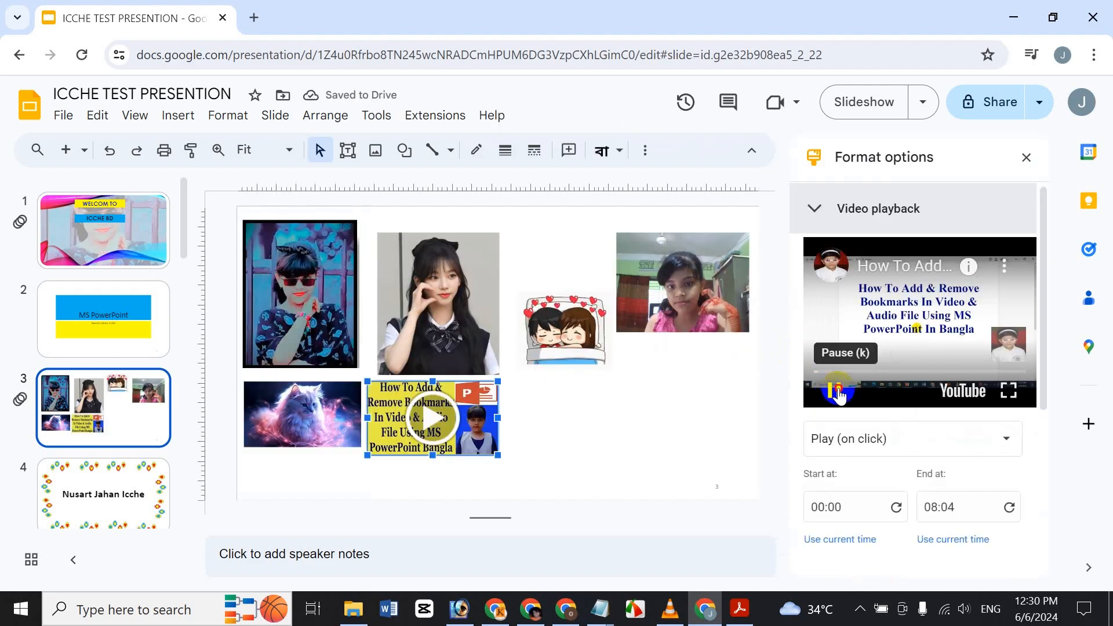
Step: Pause the video preview and set its playback to Play (automatically)
left_click(838, 394)
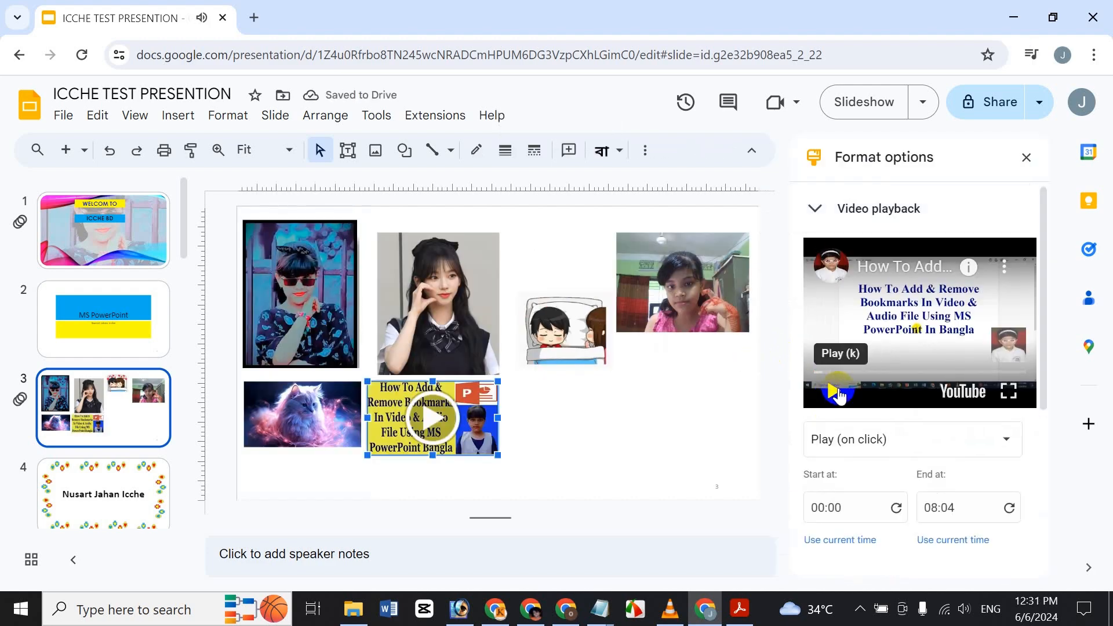
left_click(833, 441)
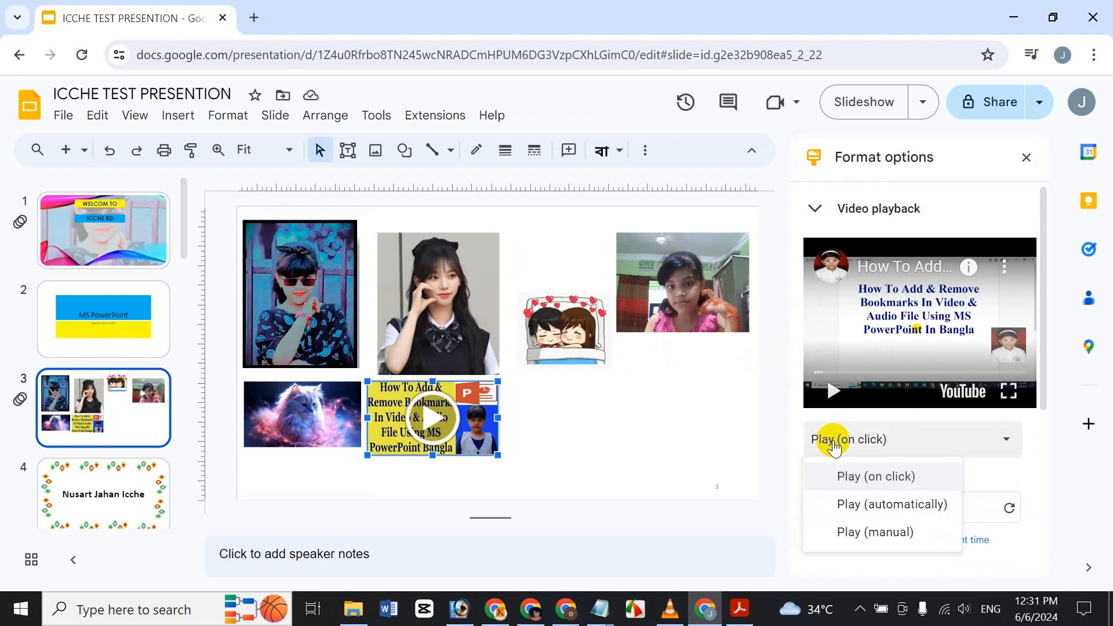
left_click(916, 501)
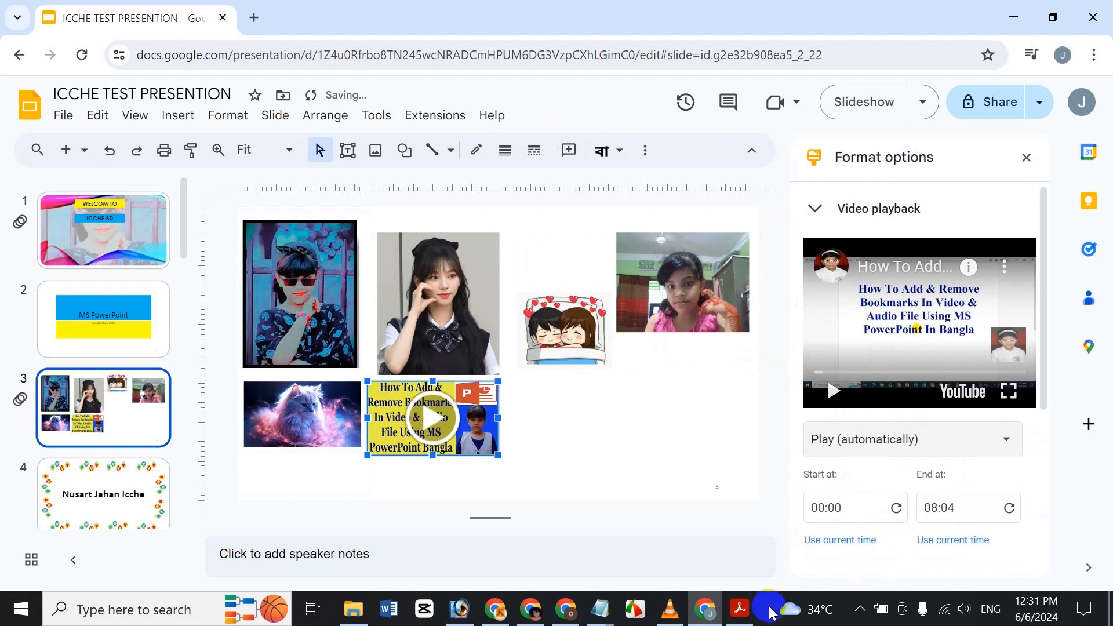
scroll(863, 442, "down", 5)
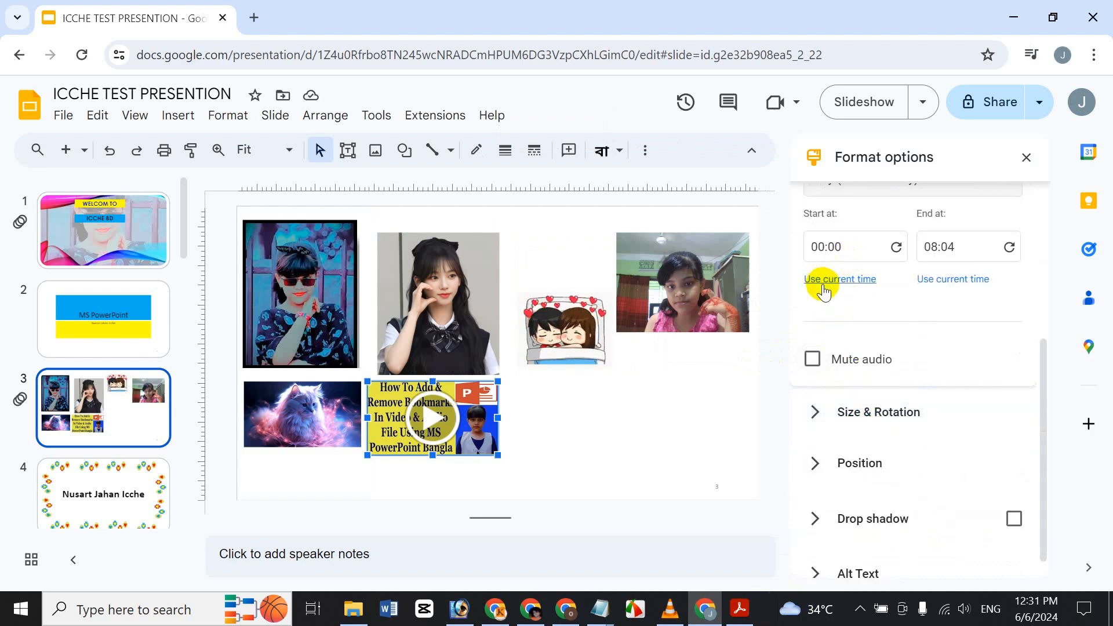
scroll(852, 359, "up", 2)
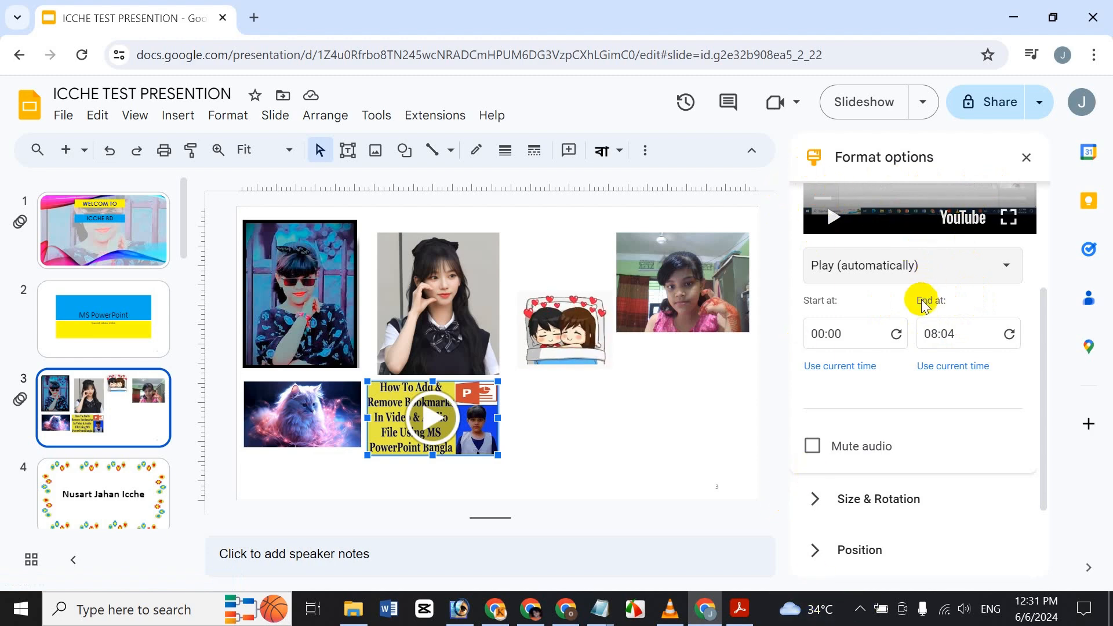
left_click(823, 329)
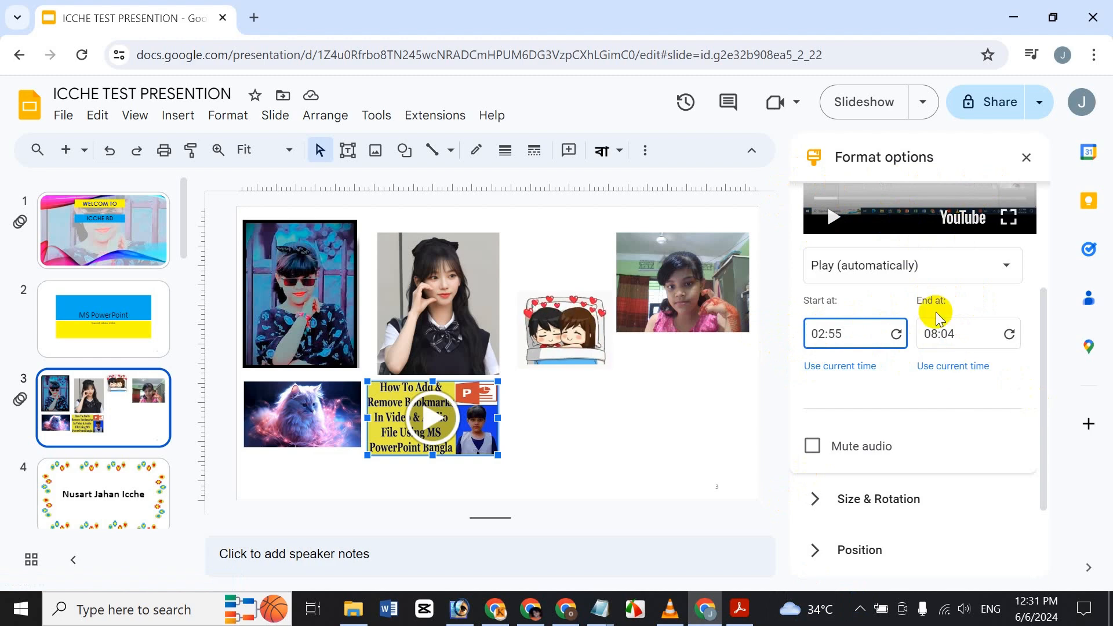
Step: Change the video's end time to 03:05 so playback stops there
left_click(932, 333)
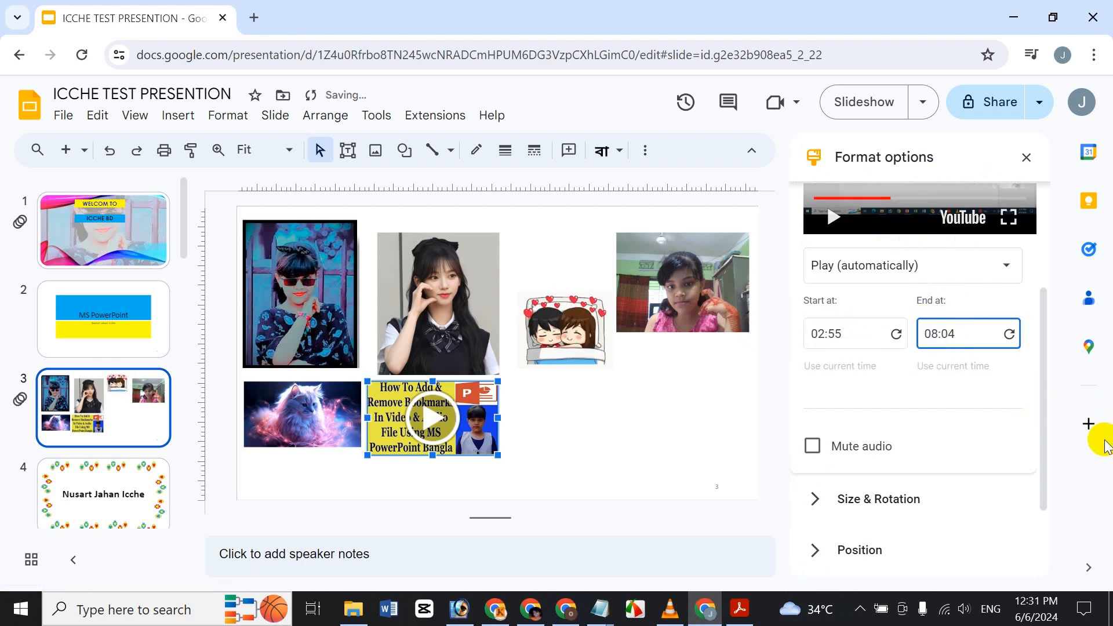
key("BackSpace")
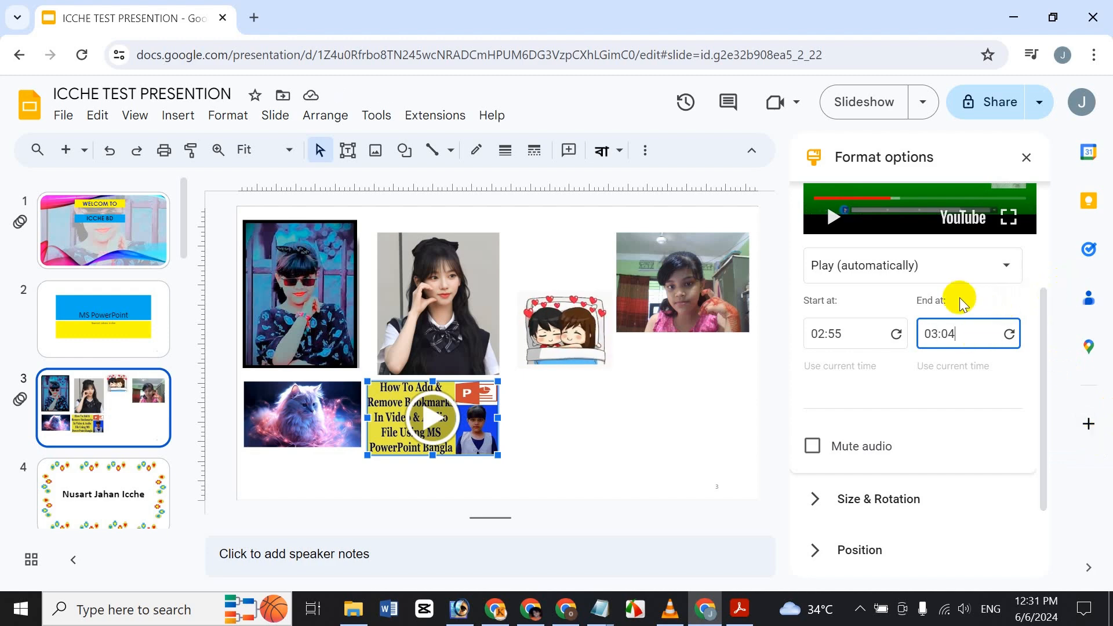
key("BackSpace")
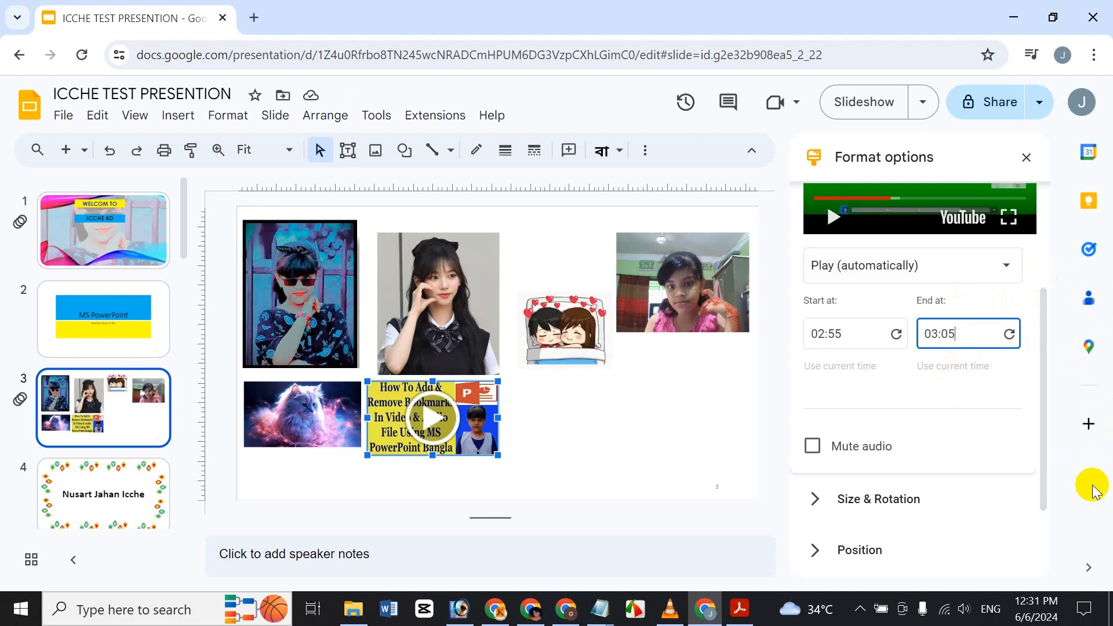
left_click(857, 449)
left_click(857, 448)
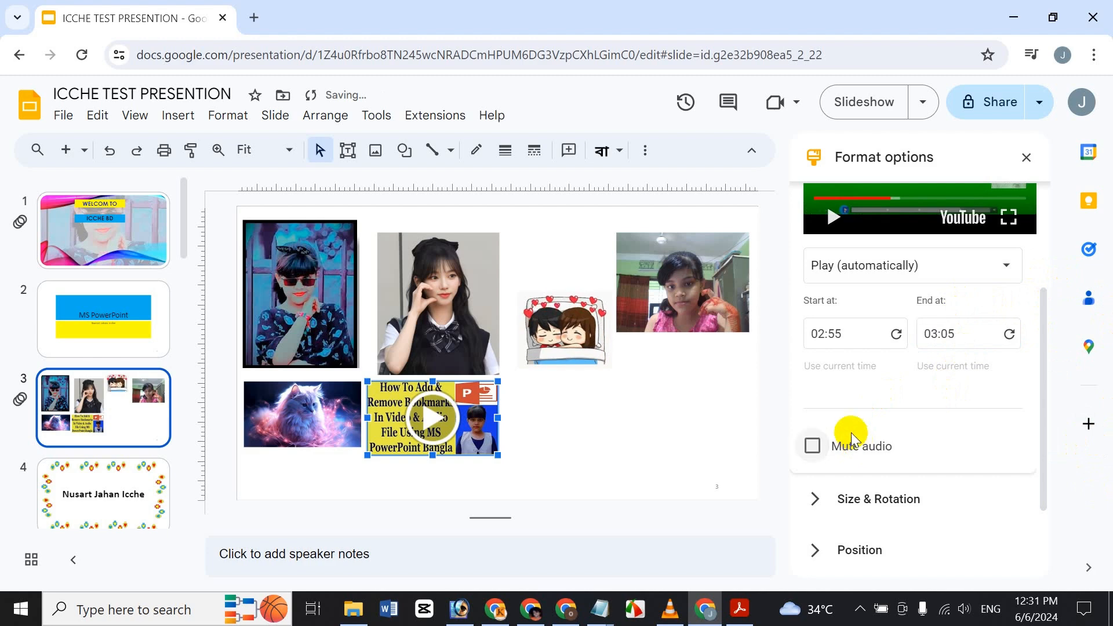
Step: Increase the video width to 3.93 in, a 115% width scale
scroll(852, 434, "down", 2)
left_click(871, 392)
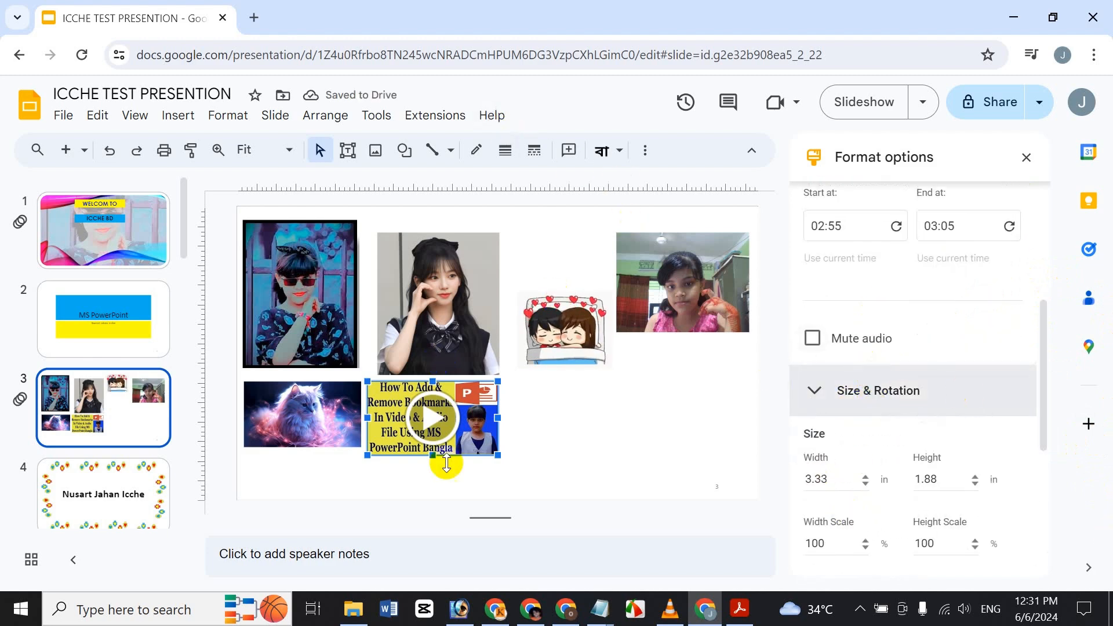
left_click(864, 478)
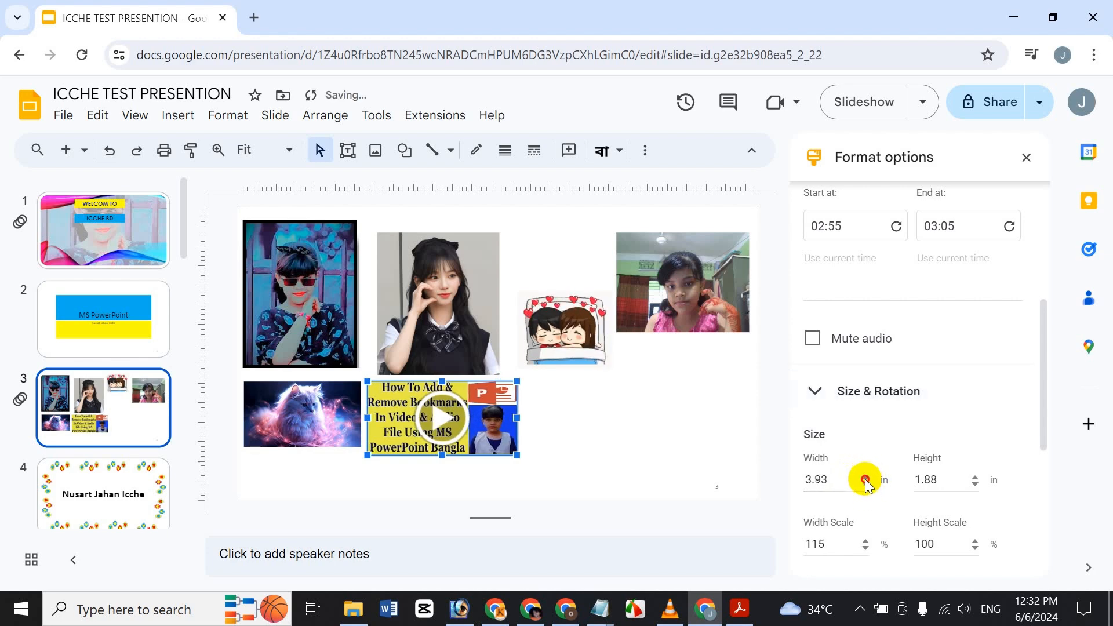
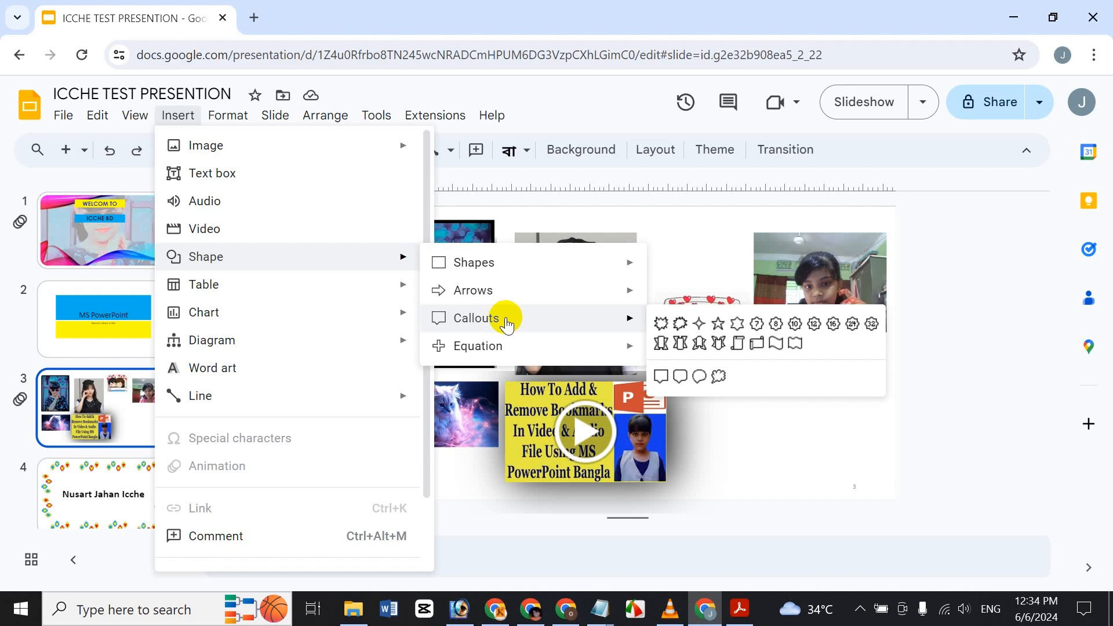
Step: Draw a heart shape at the lower right of slide 3
mouse_move(499, 347)
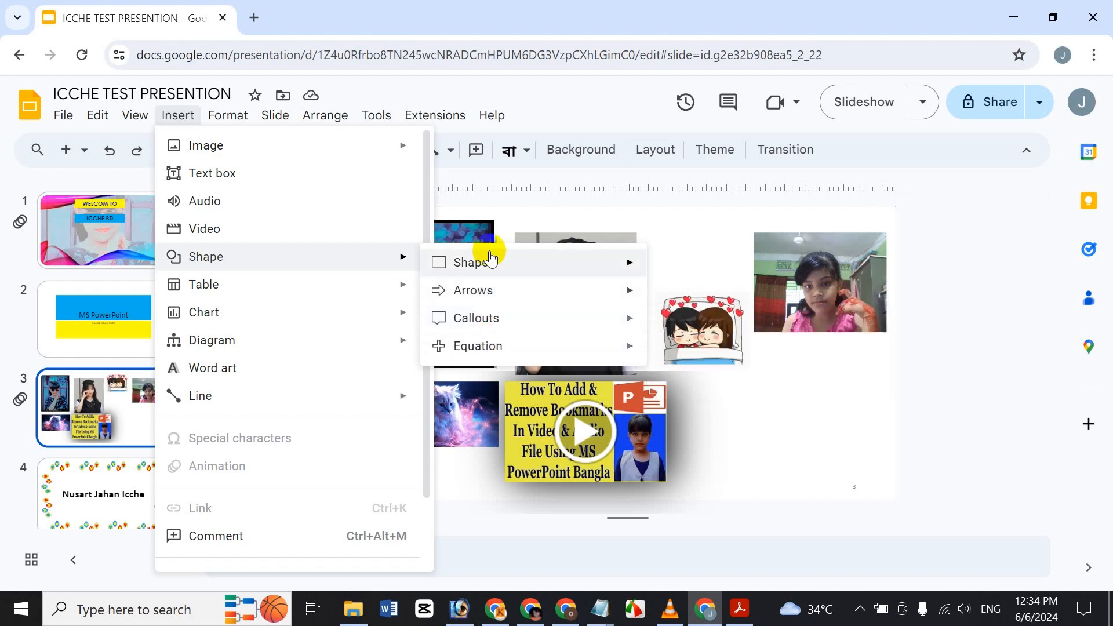
mouse_move(484, 262)
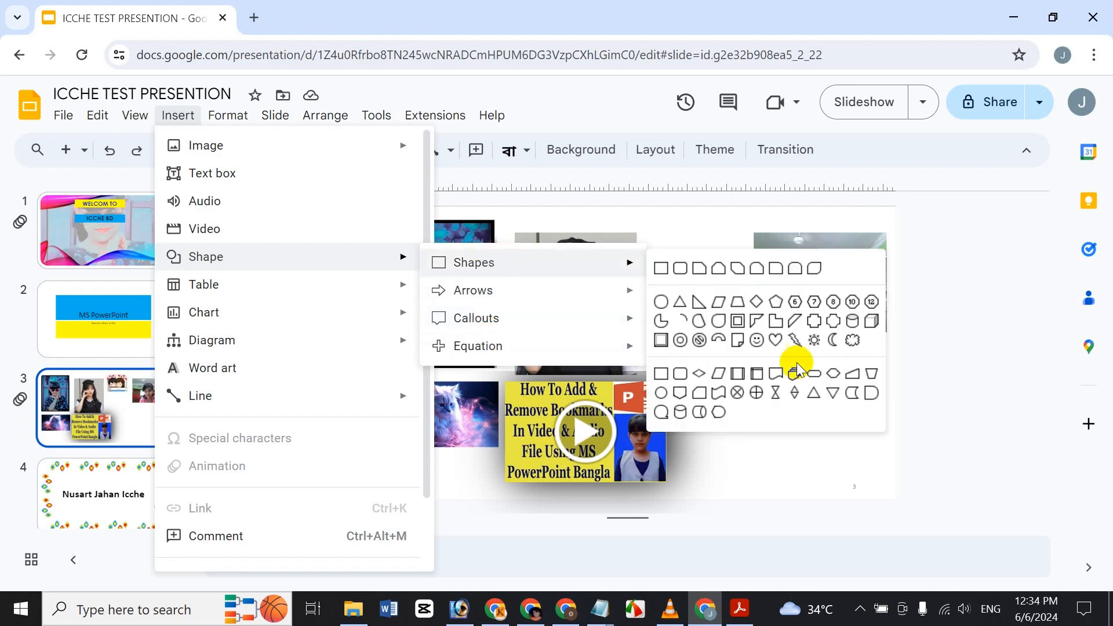
left_click(774, 339)
left_click_drag(766, 406, 841, 465)
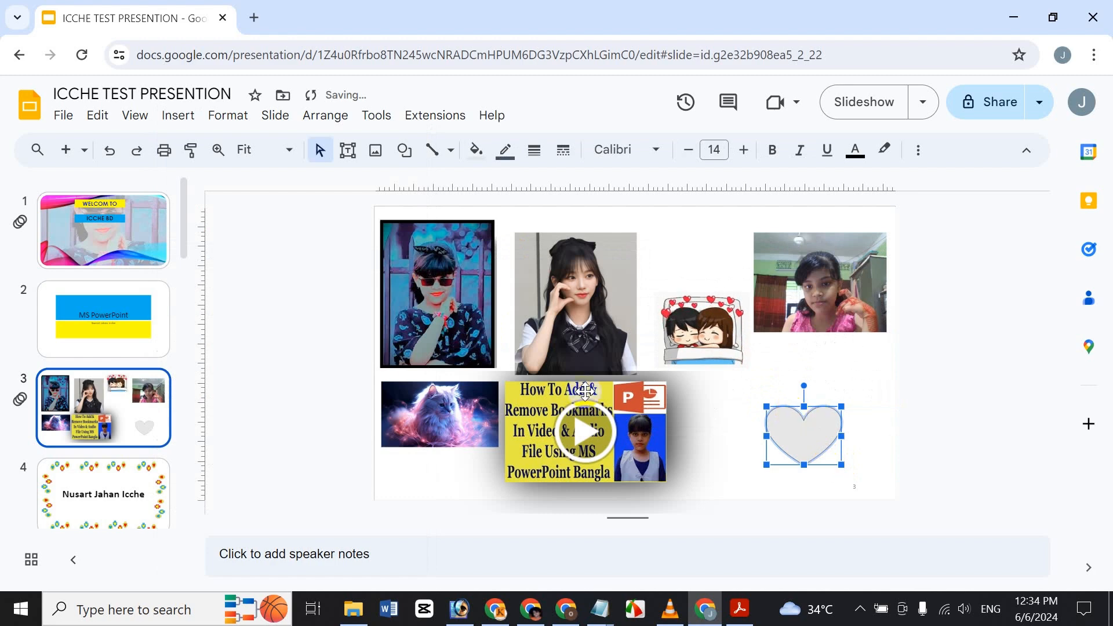
Step: Delete the video and the cat image from slide 3
left_click(632, 413)
key("Delete")
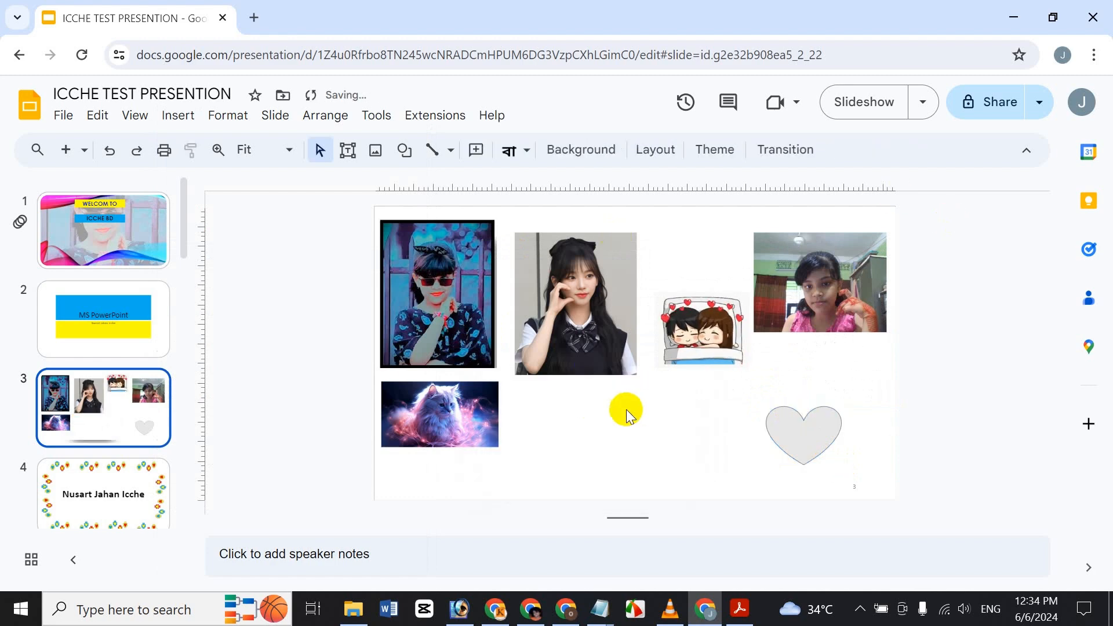
left_click(457, 406)
key("Delete")
Step: Move the heart below the second photo and fill it pink
left_click(830, 449)
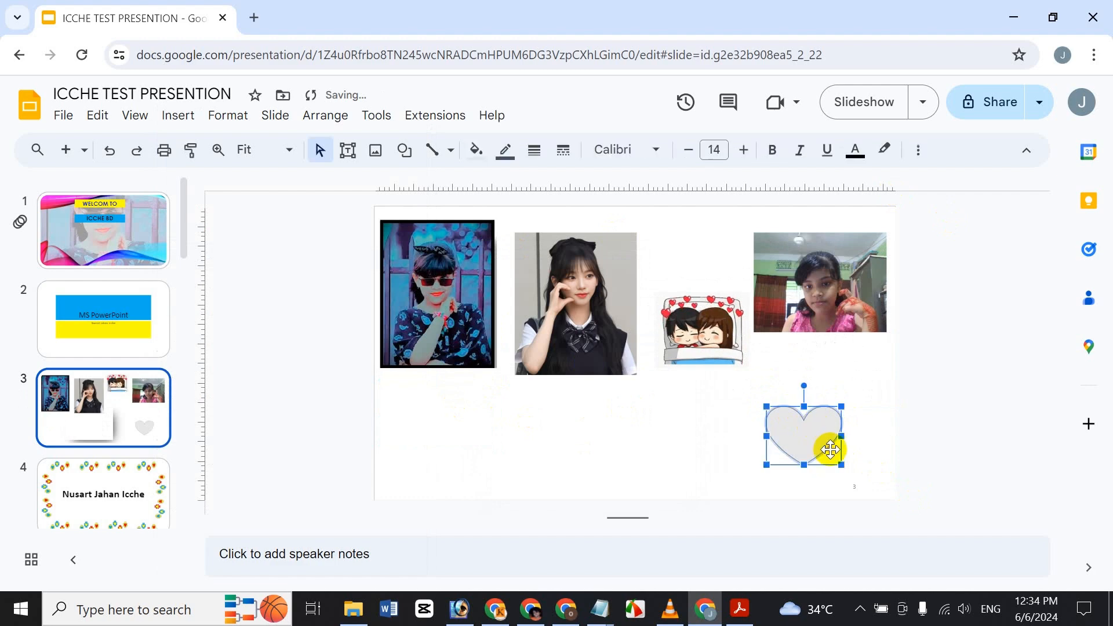
left_click_drag(830, 449, 537, 464)
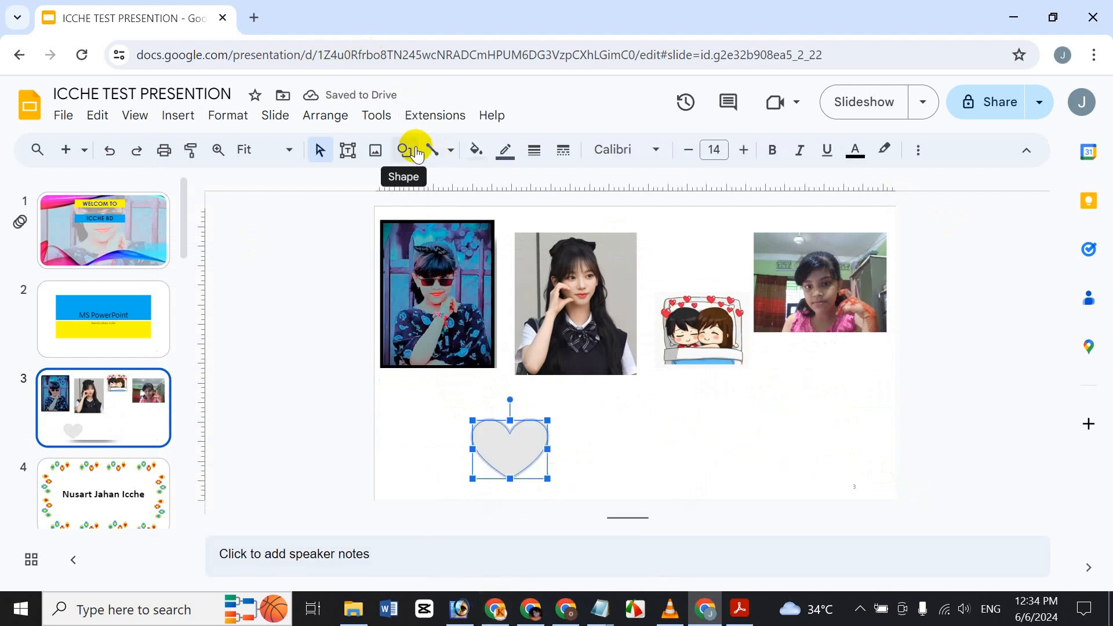
left_click(476, 149)
left_click(499, 293)
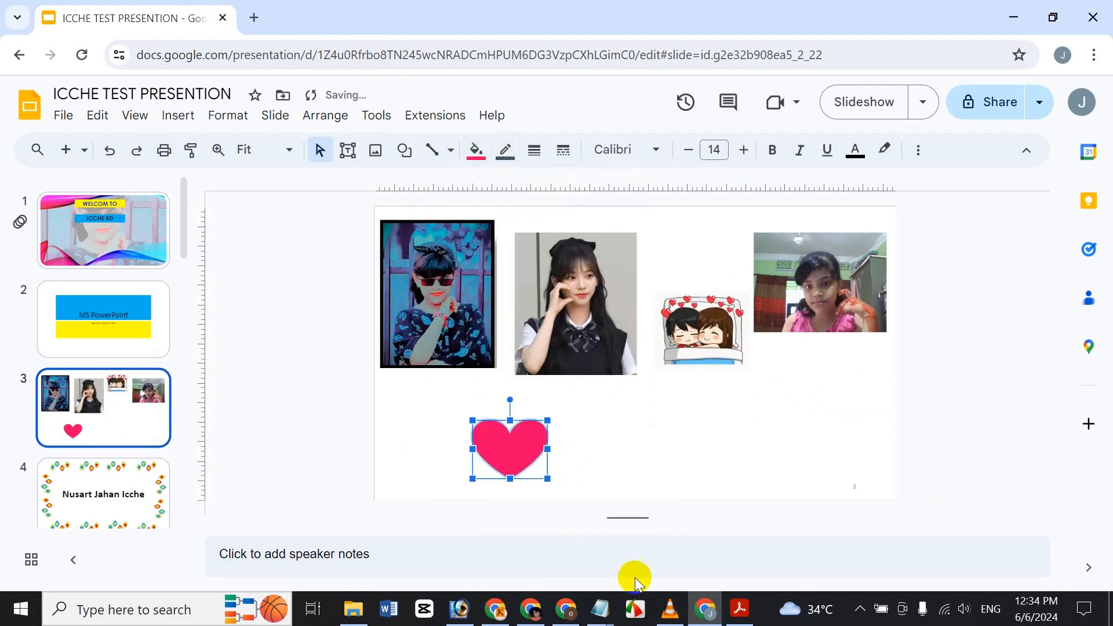
Step: Delete the pink heart and draw a multiplication-sign equation shape near the slide bottom
key("Delete")
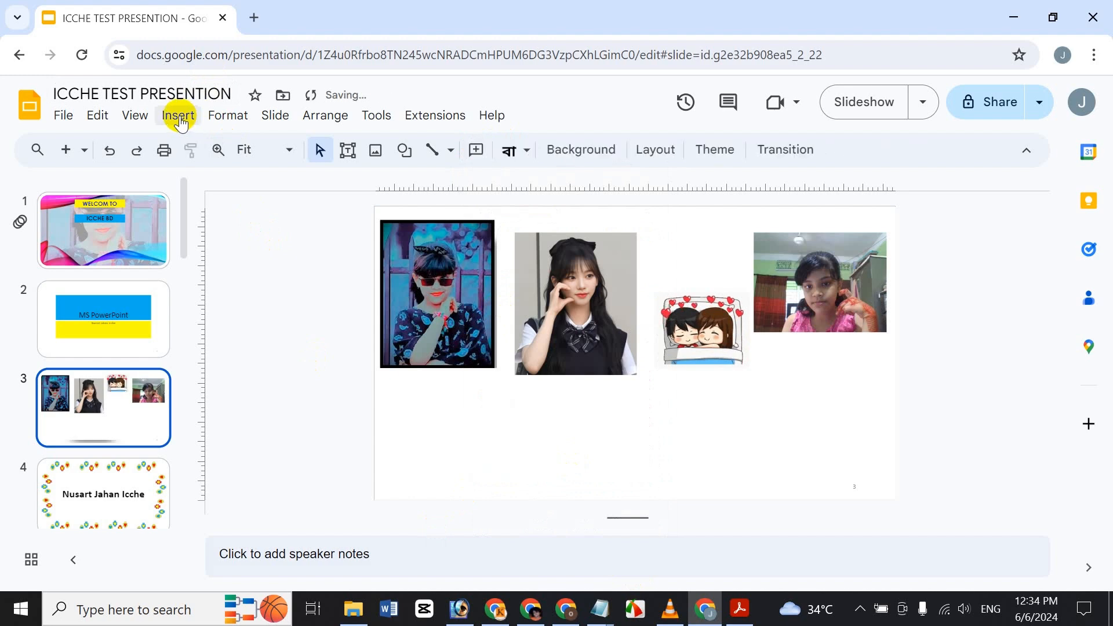
left_click(179, 119)
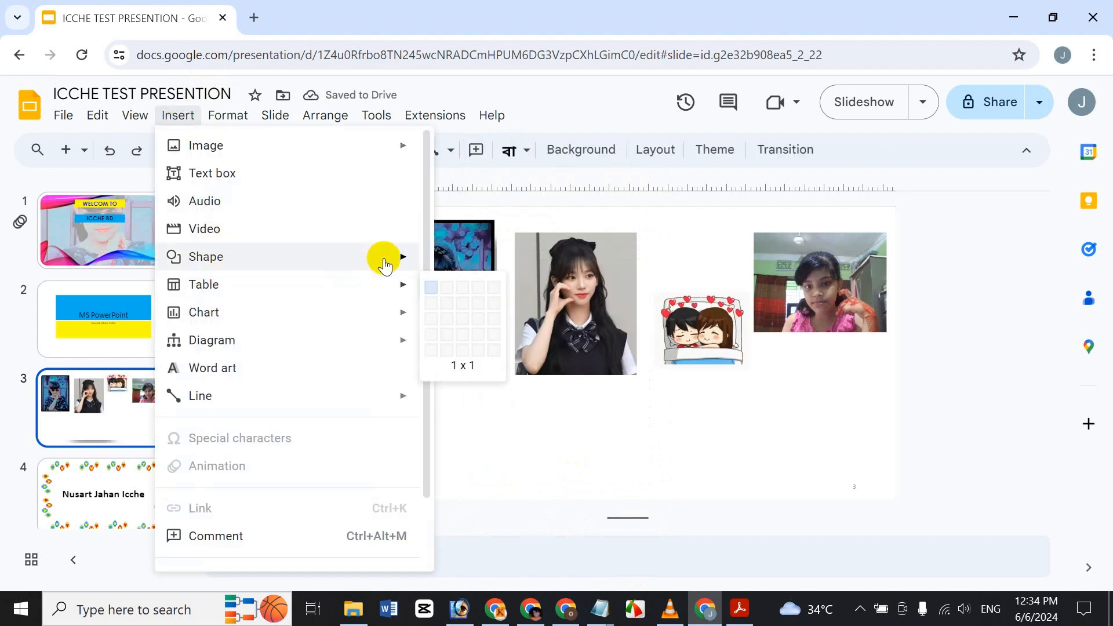
mouse_move(384, 265)
mouse_move(487, 290)
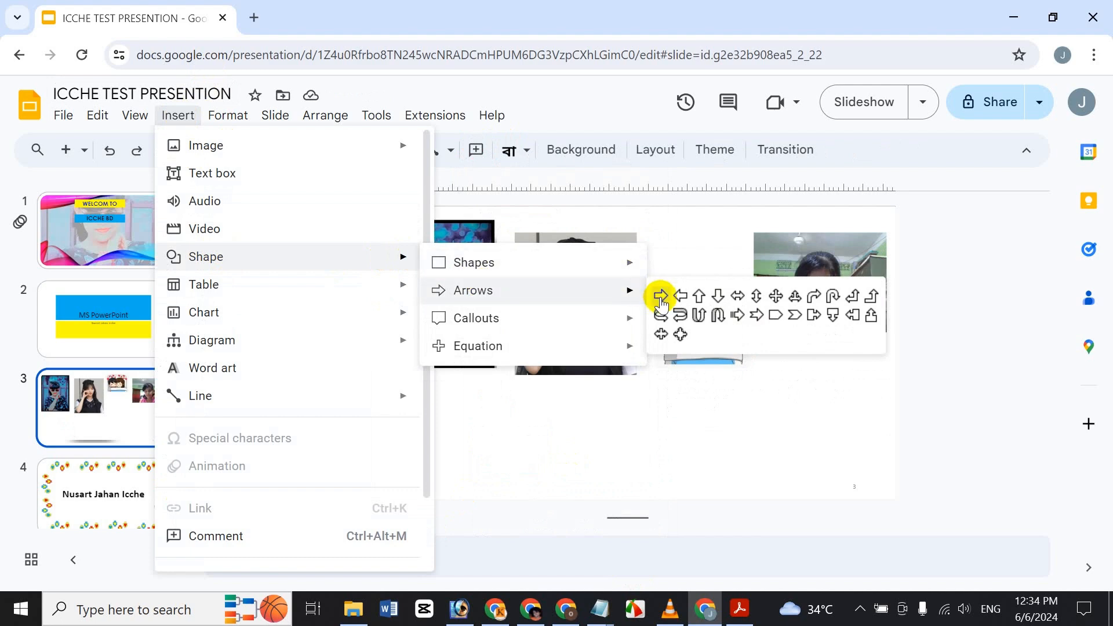
mouse_move(578, 318)
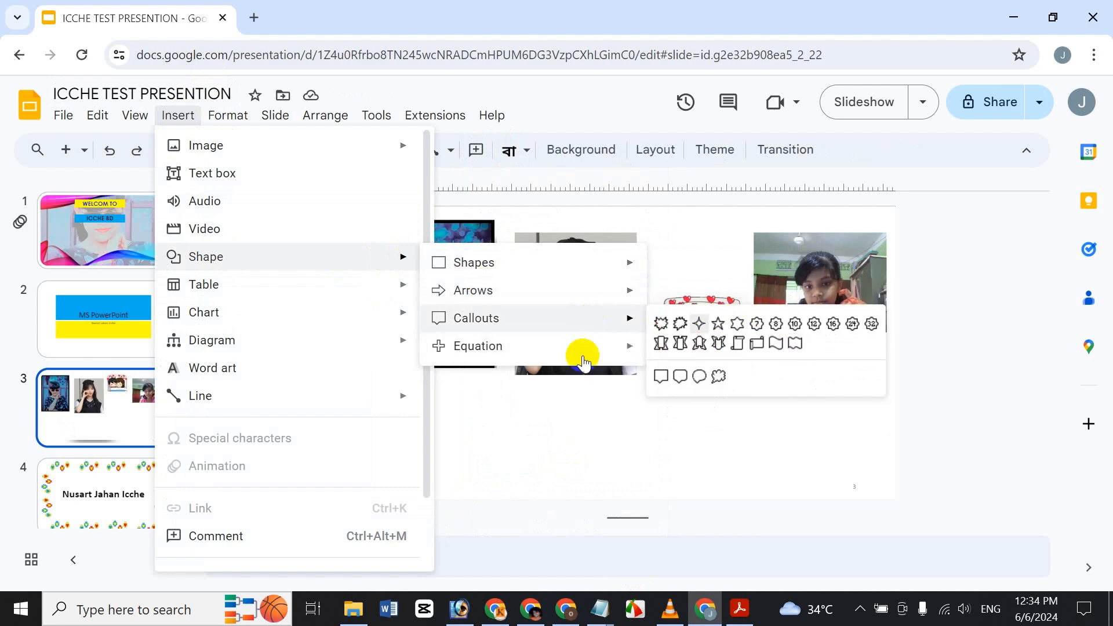
mouse_move(583, 355)
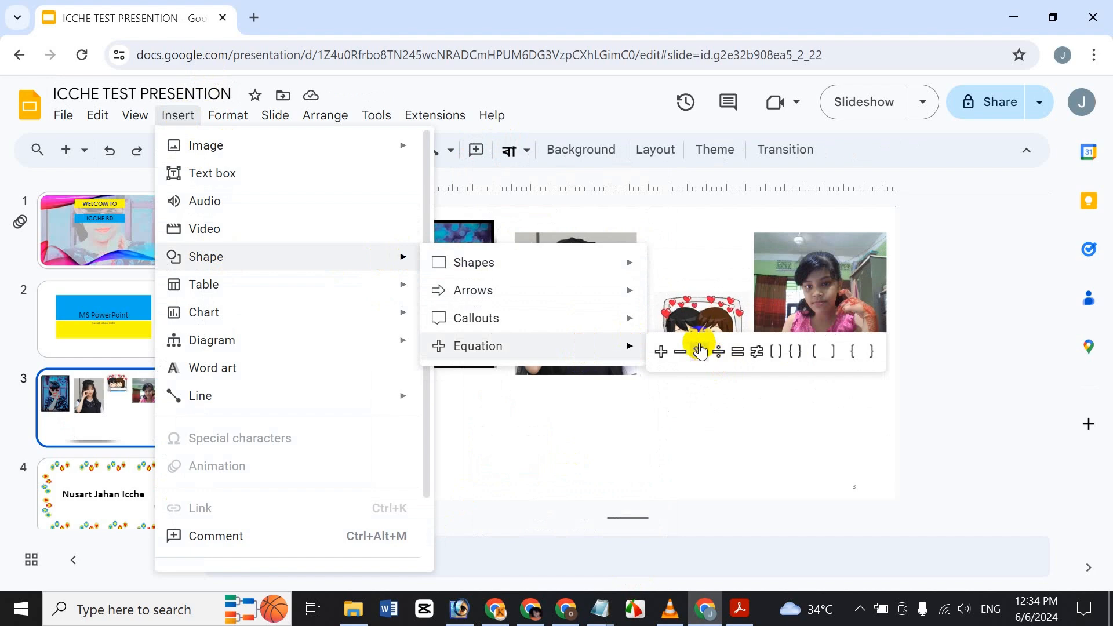
left_click(718, 354)
left_click_drag(670, 437, 730, 493)
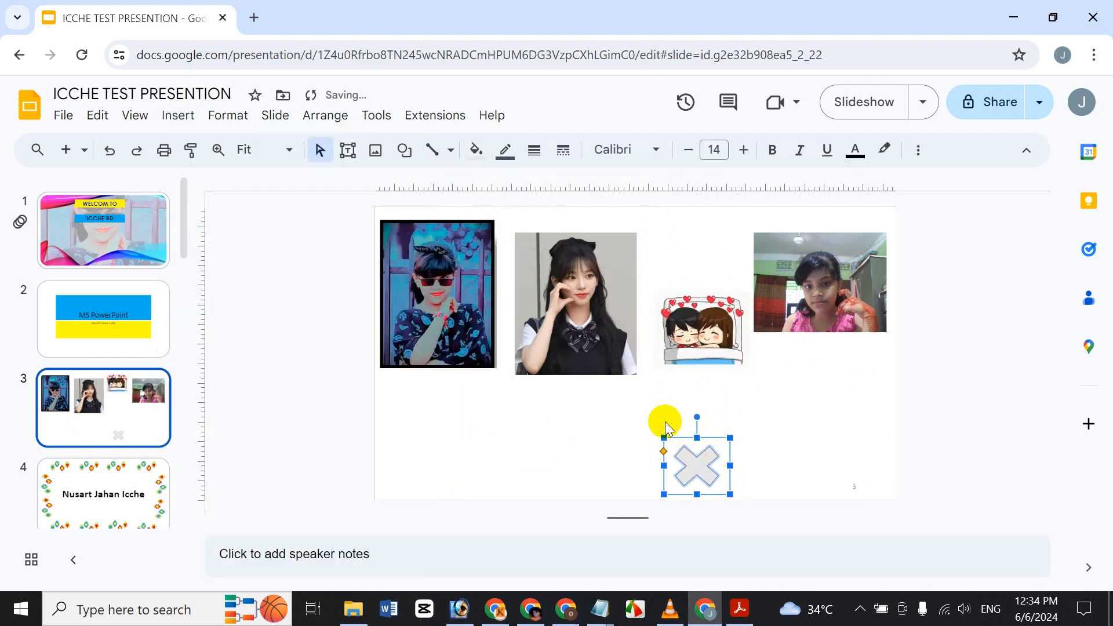
Step: Delete the multiplication sign, then undo to restore it
key("Delete")
key("Up")
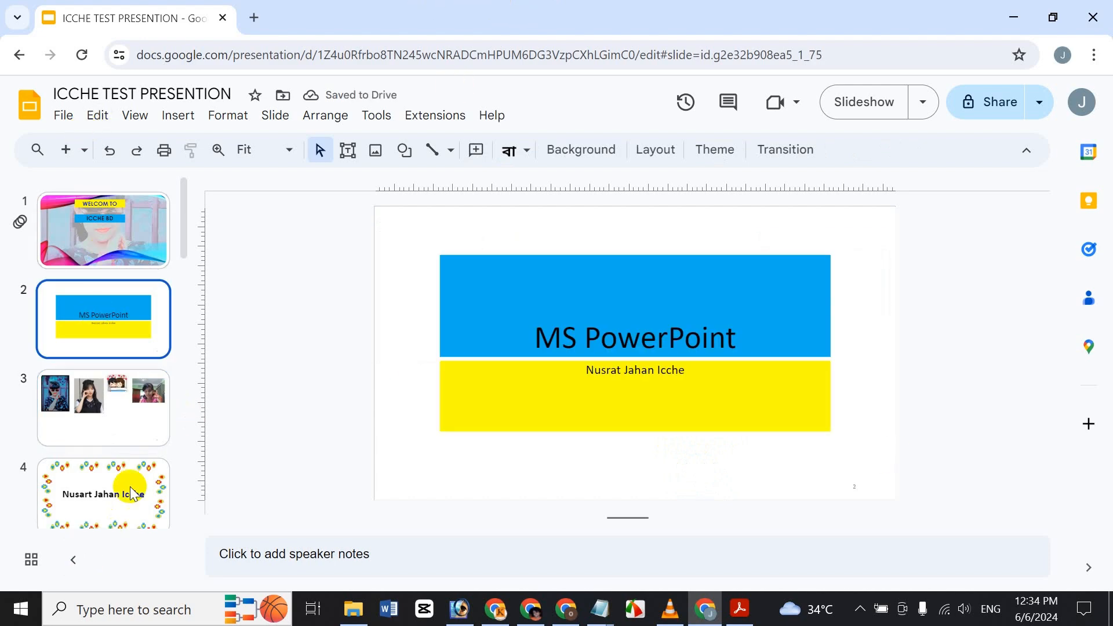
key("ctrl+z")
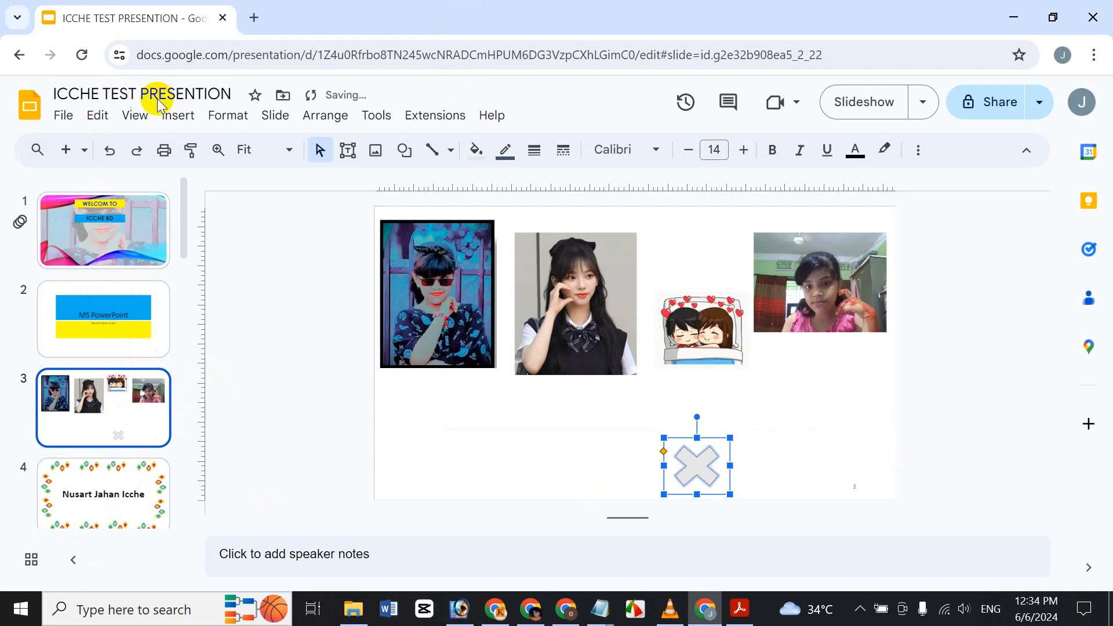
Step: Insert a 5 x 5 table, undo it, and undo away the multiplication sign
left_click(175, 115)
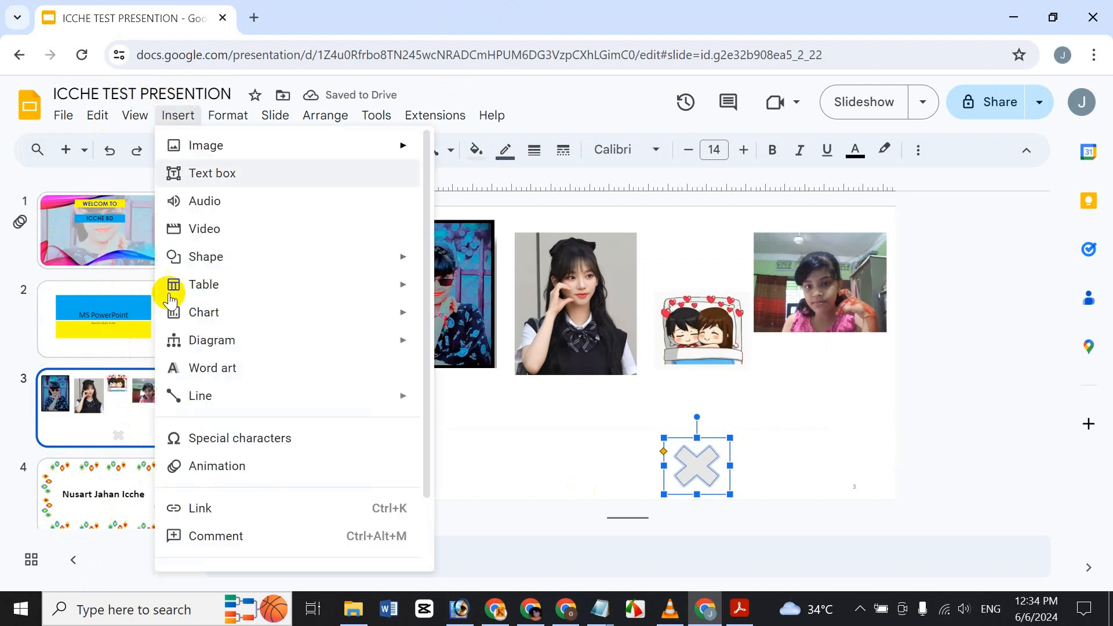
mouse_move(222, 286)
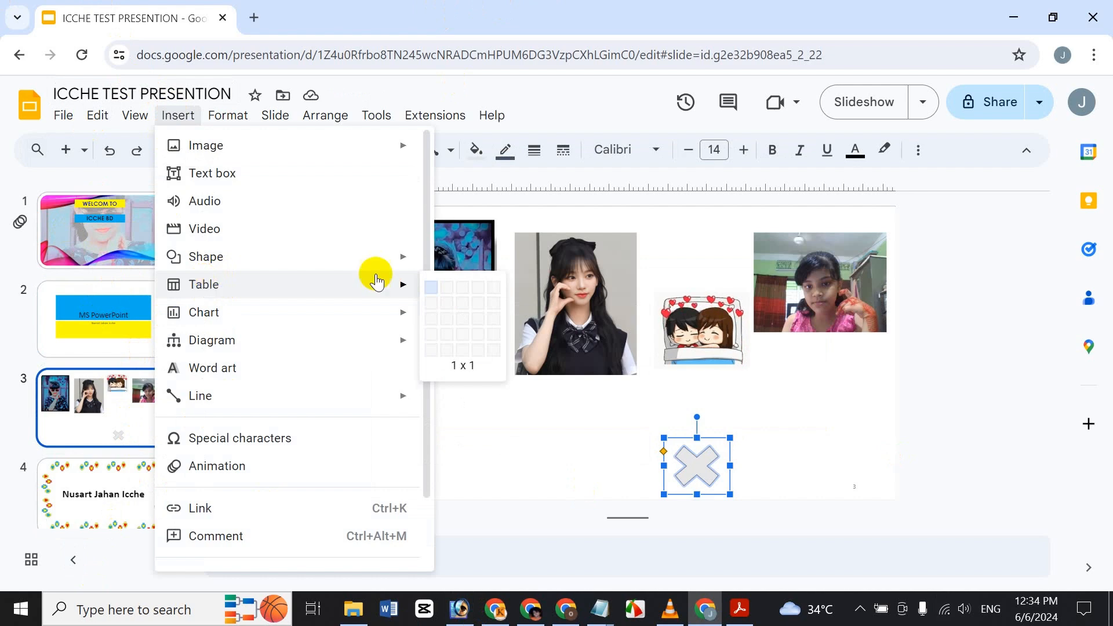
left_click(491, 352)
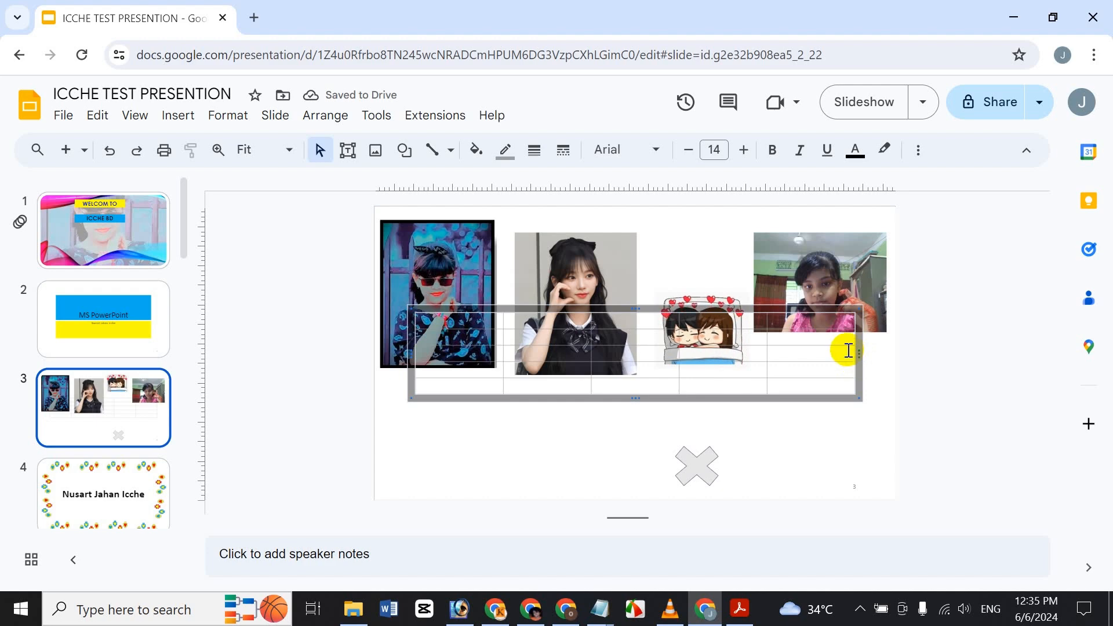
key("ctrl+z")
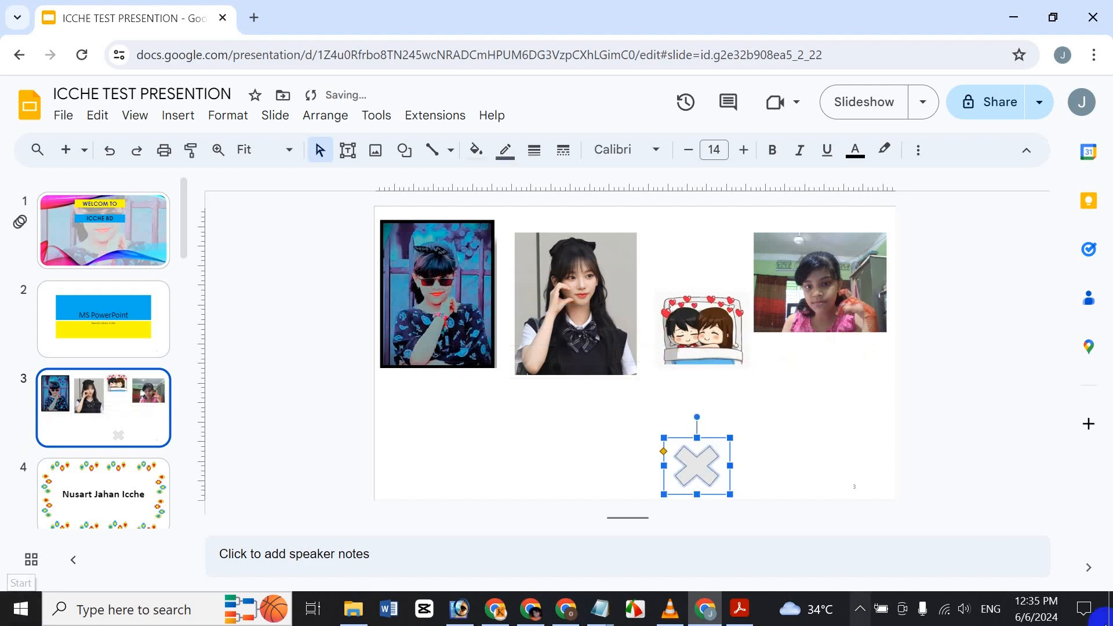
key("ctrl+z")
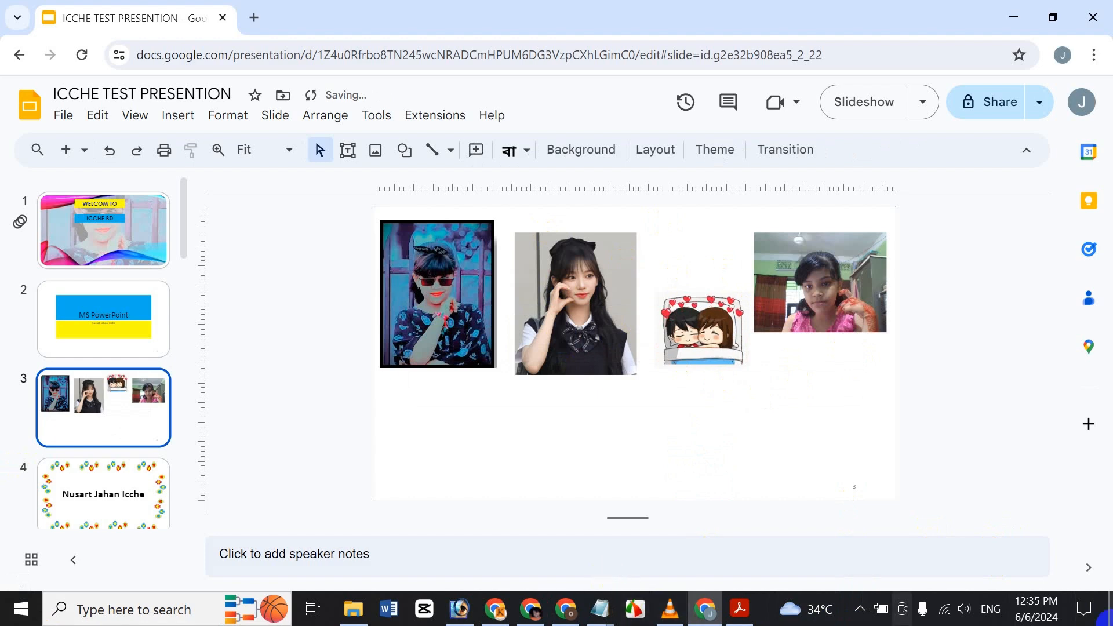
Step: Add a new slide 4 and delete its empty title and subtitle placeholders
key("ctrl+m")
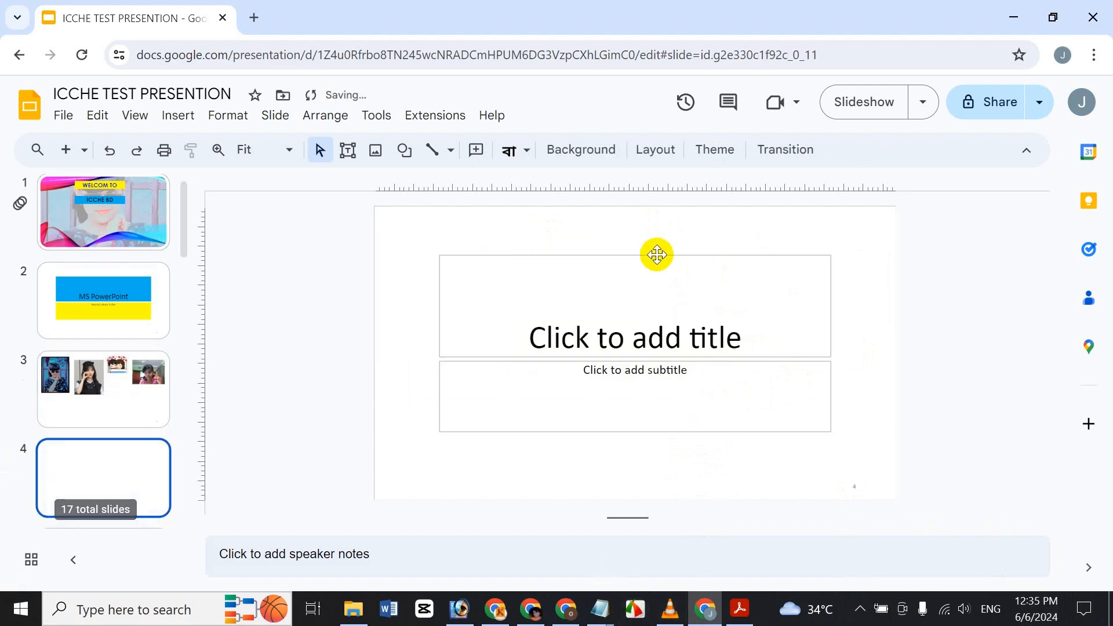
left_click_drag(436, 244, 862, 450)
key("Delete")
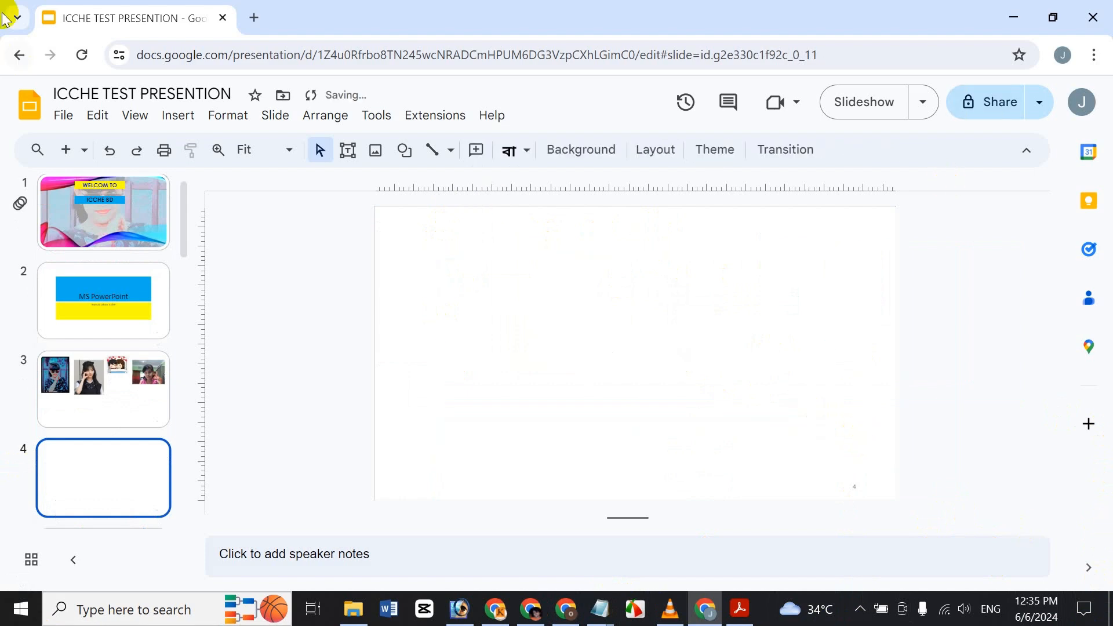
Step: Insert a 4 x 4 table on slide 4
left_click(180, 116)
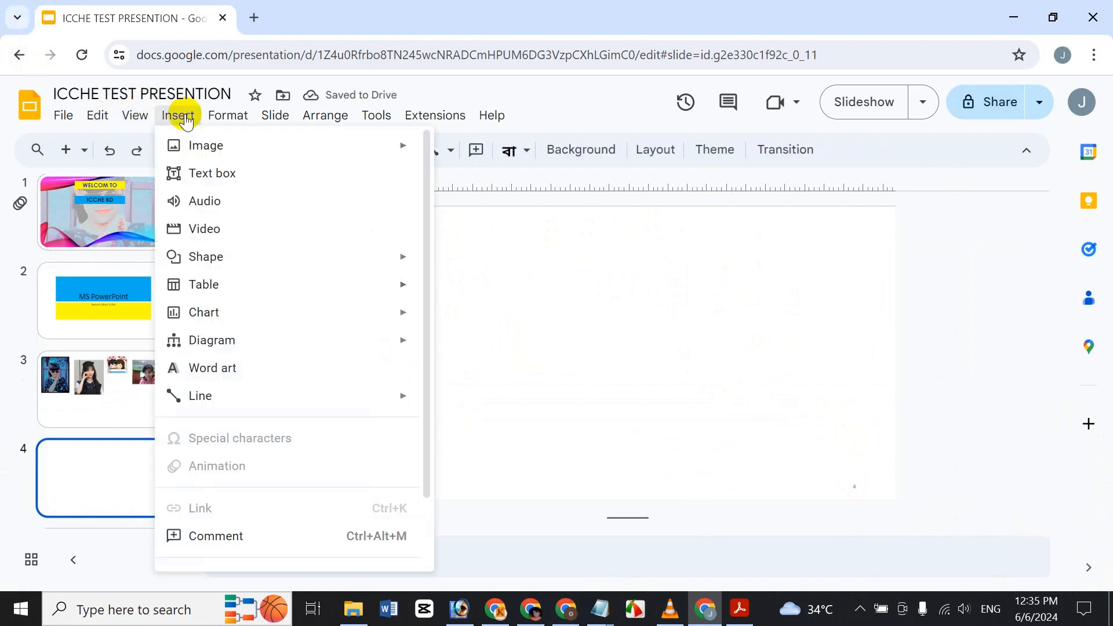
mouse_move(188, 292)
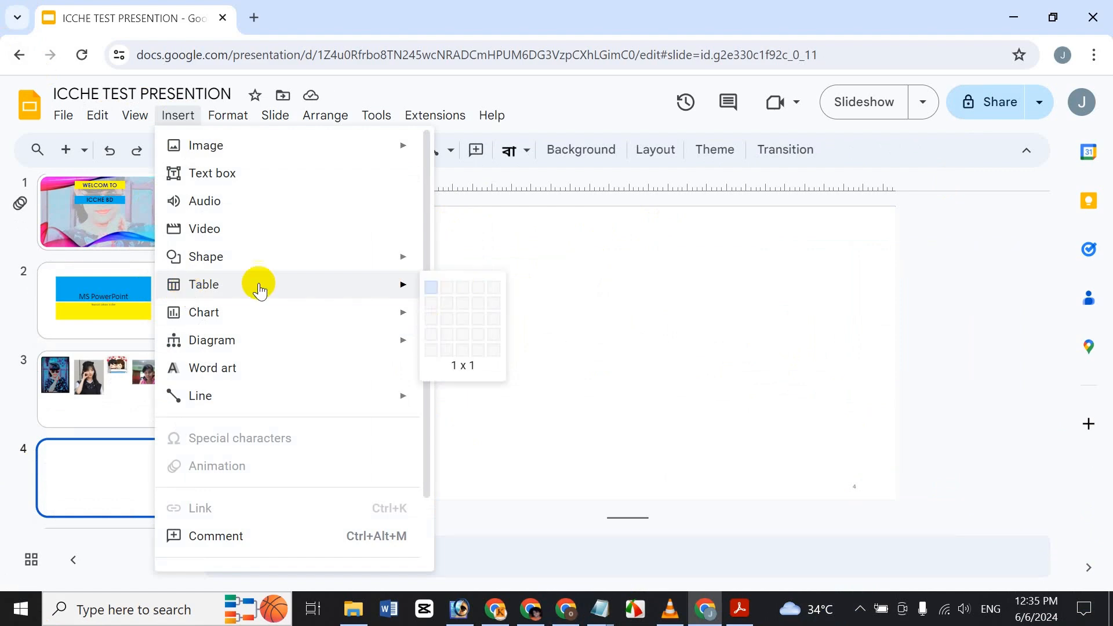
left_click(479, 338)
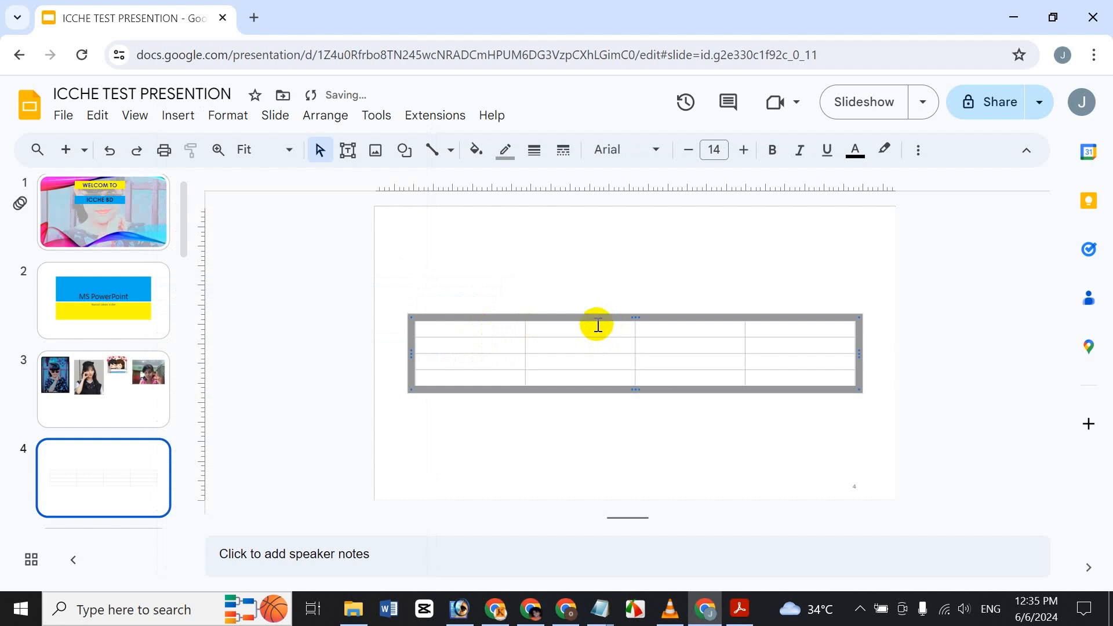
Step: Type short sample text like 'jg' and 'hjgh' into several table cells, then select the table
left_click(574, 328)
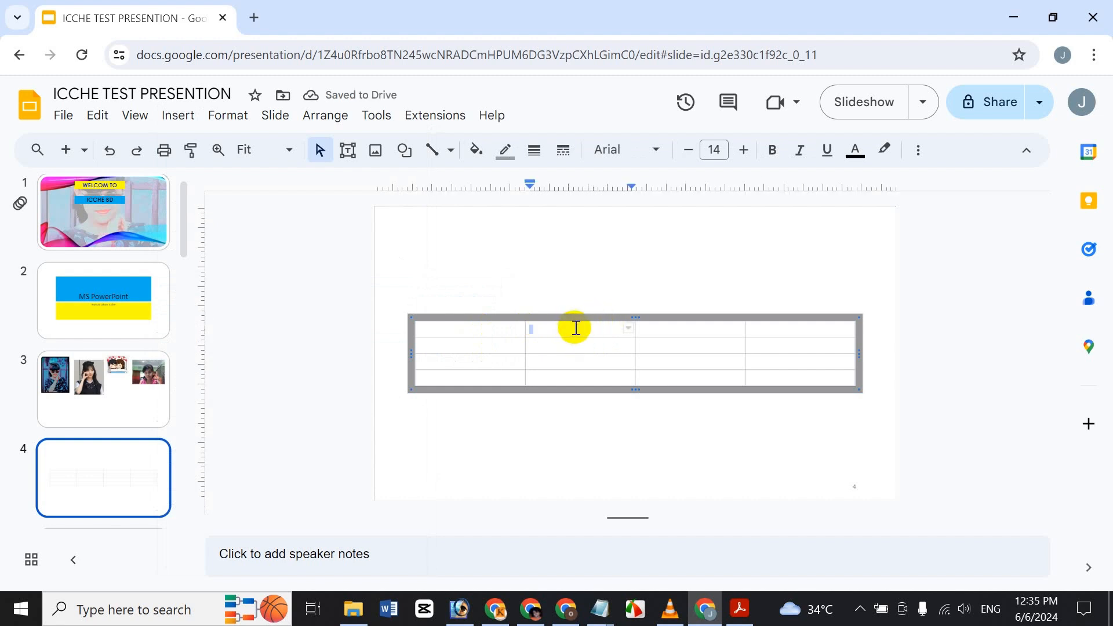
type("jg")
left_click(589, 360)
type("hjgh")
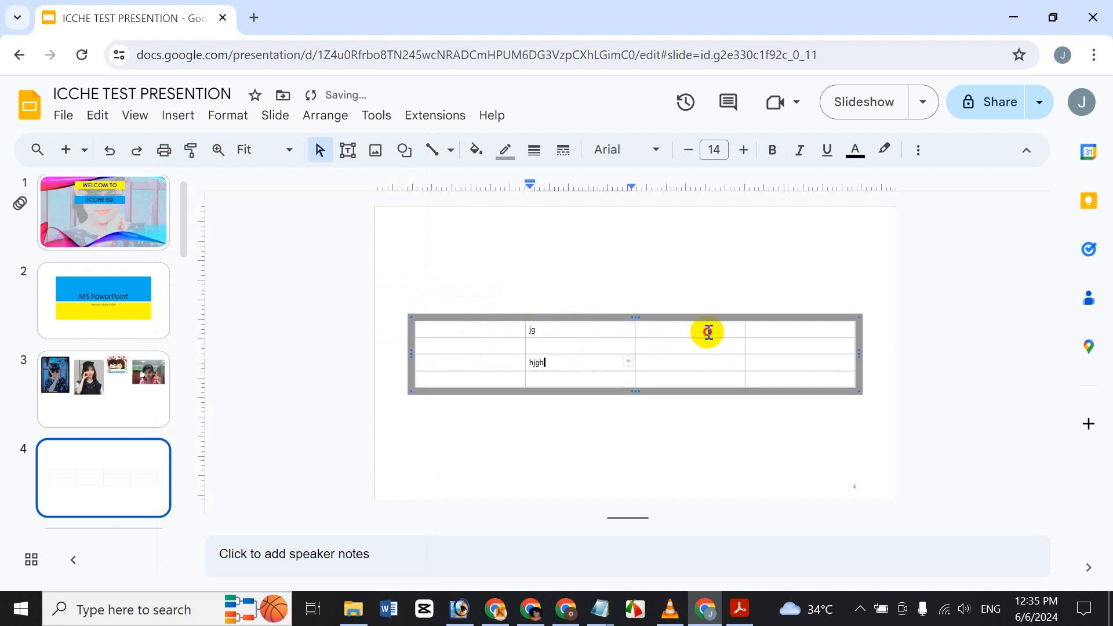
left_click(707, 330)
type("jghj")
left_click(720, 363)
type("hgjghjghj")
left_click(561, 343)
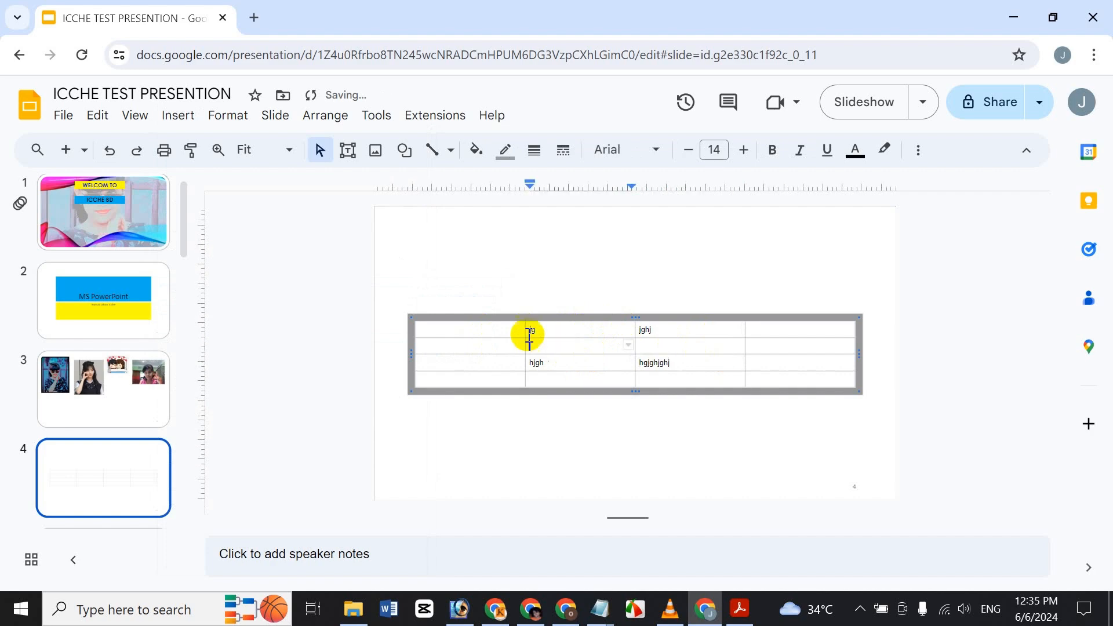
type("hgj")
left_click(471, 334)
type("ghjghj")
left_click(484, 353)
left_click(798, 361)
type("ghj")
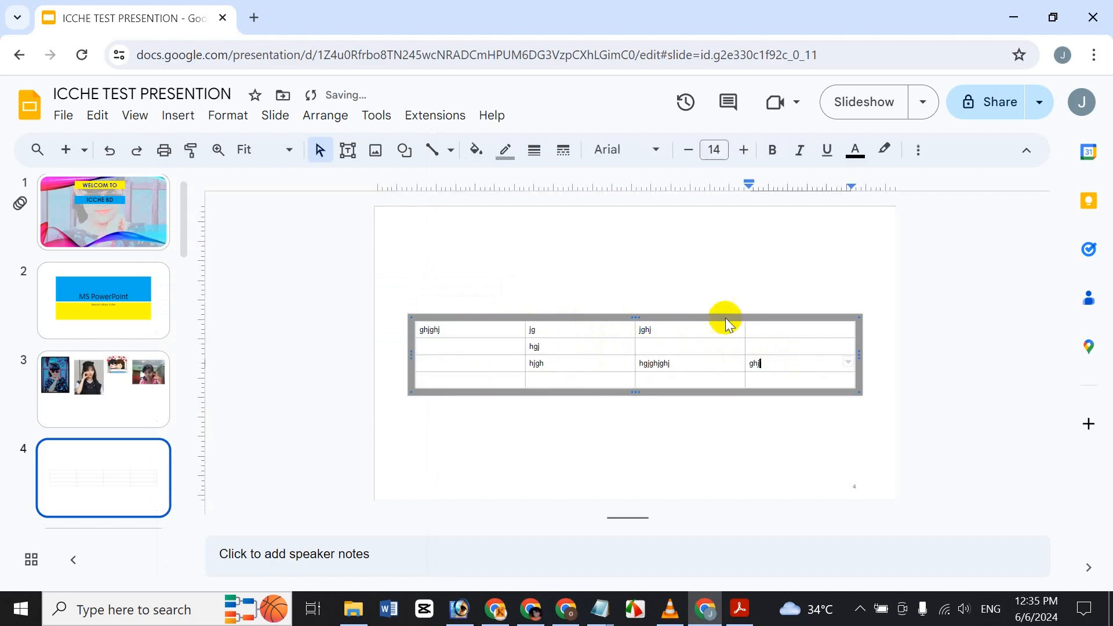
type("ghj")
left_click(707, 323)
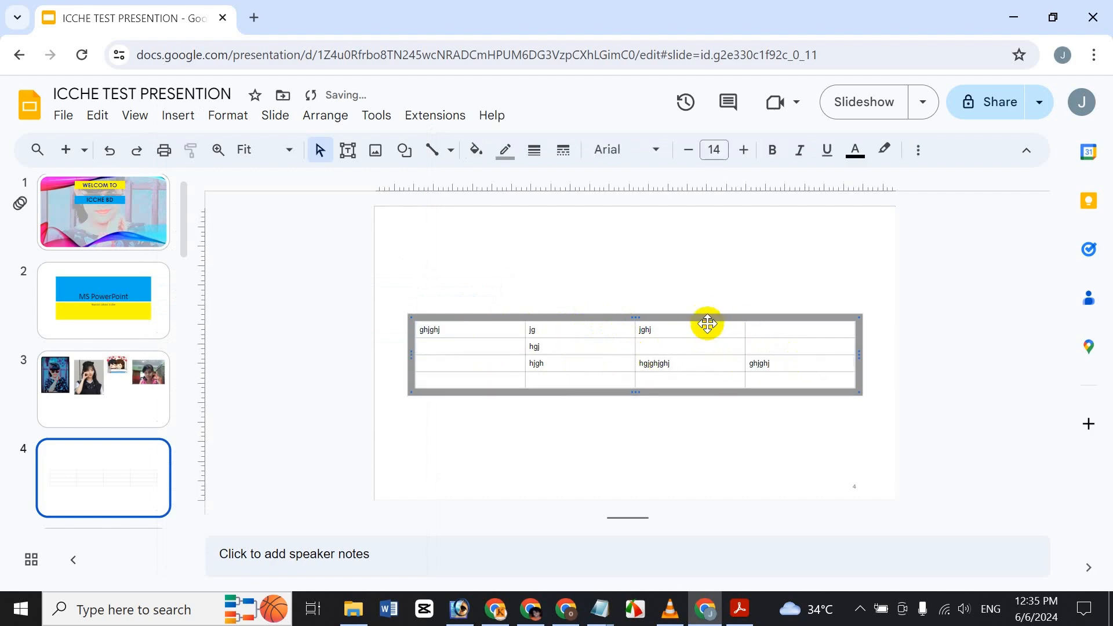
Step: Replace the table with a linked 'Points scored' column chart and open its linked-chart options
key("Delete")
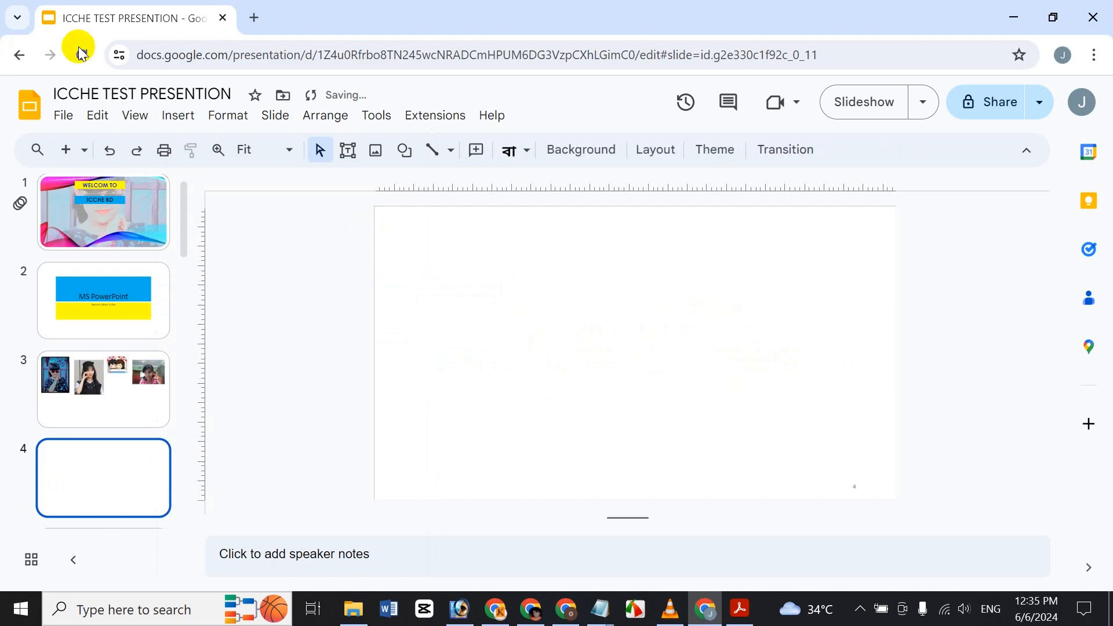
left_click(170, 128)
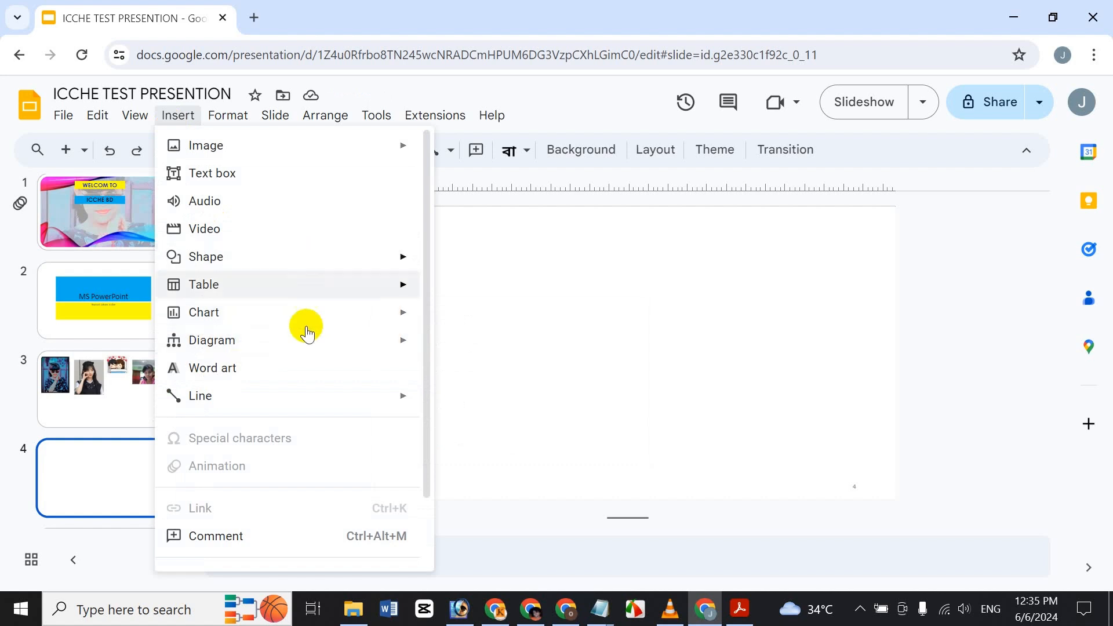
mouse_move(310, 325)
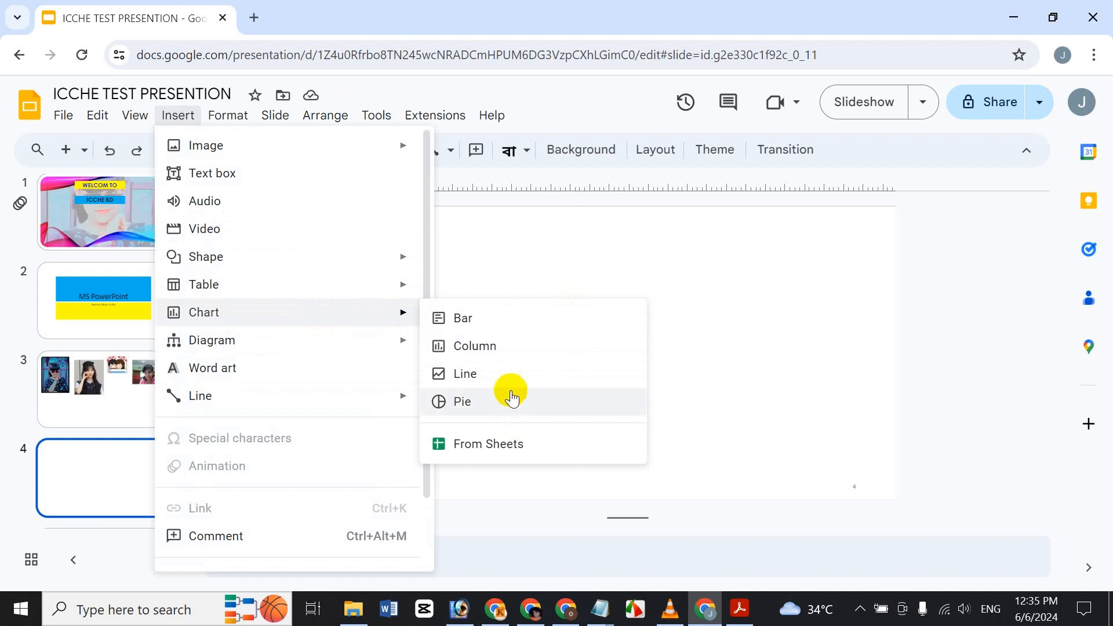
left_click(518, 351)
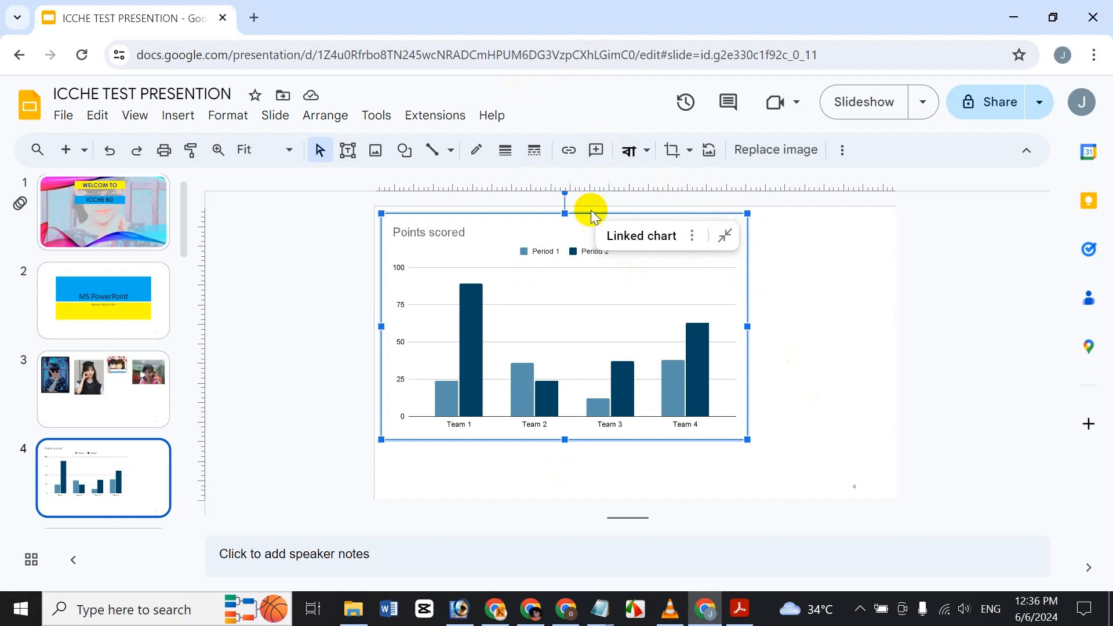
double_click(538, 429)
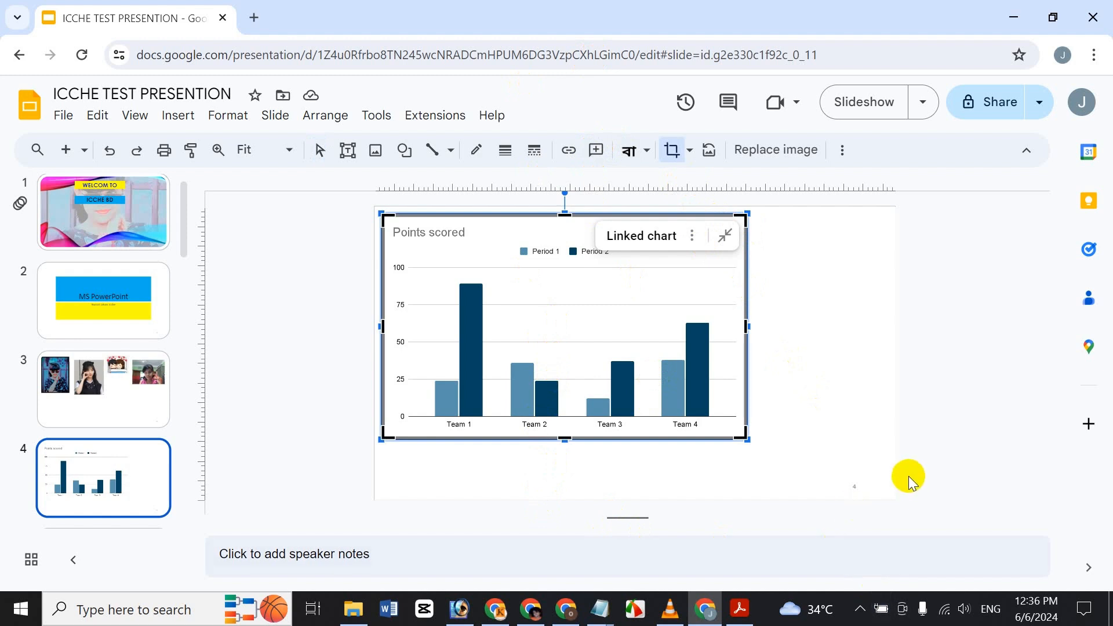
key("Escape")
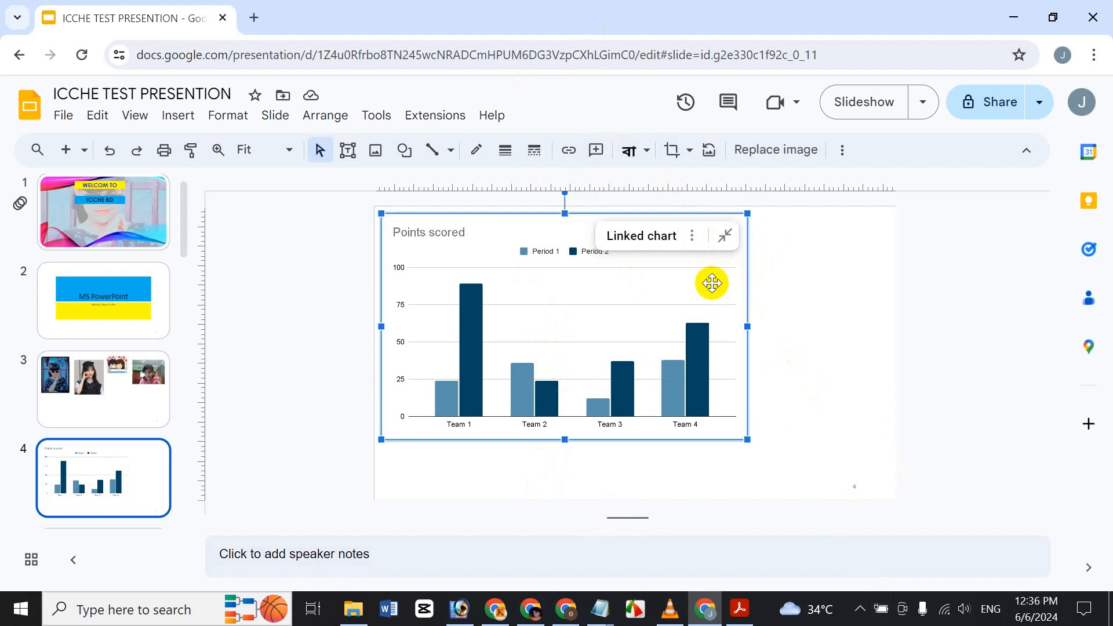
left_click(691, 236)
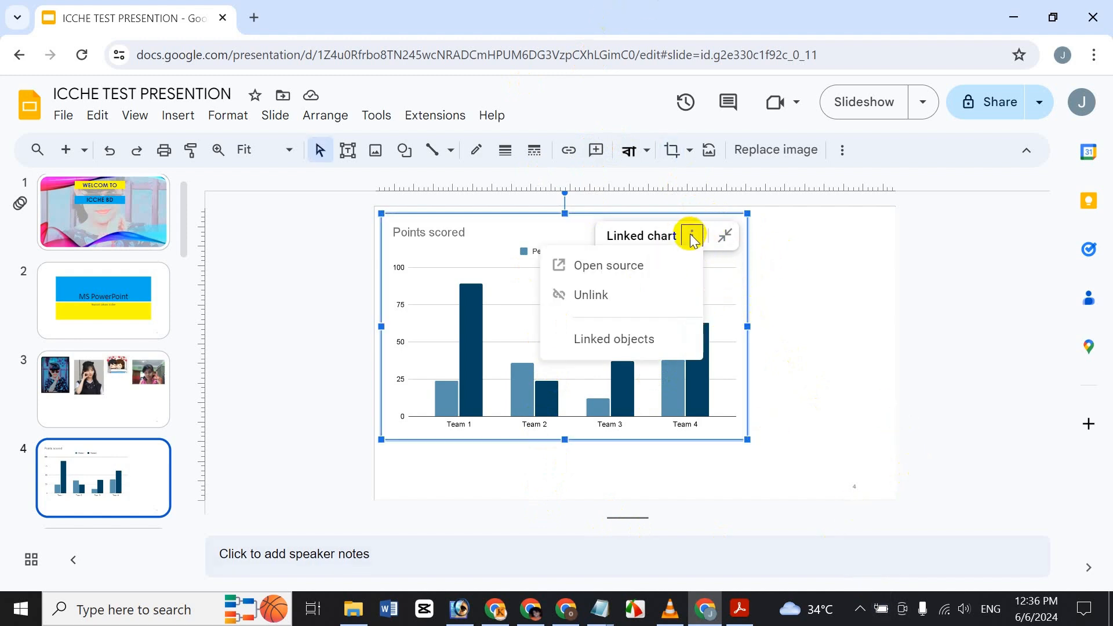
Step: Open the chart's source data in Google Sheets
left_click(649, 269)
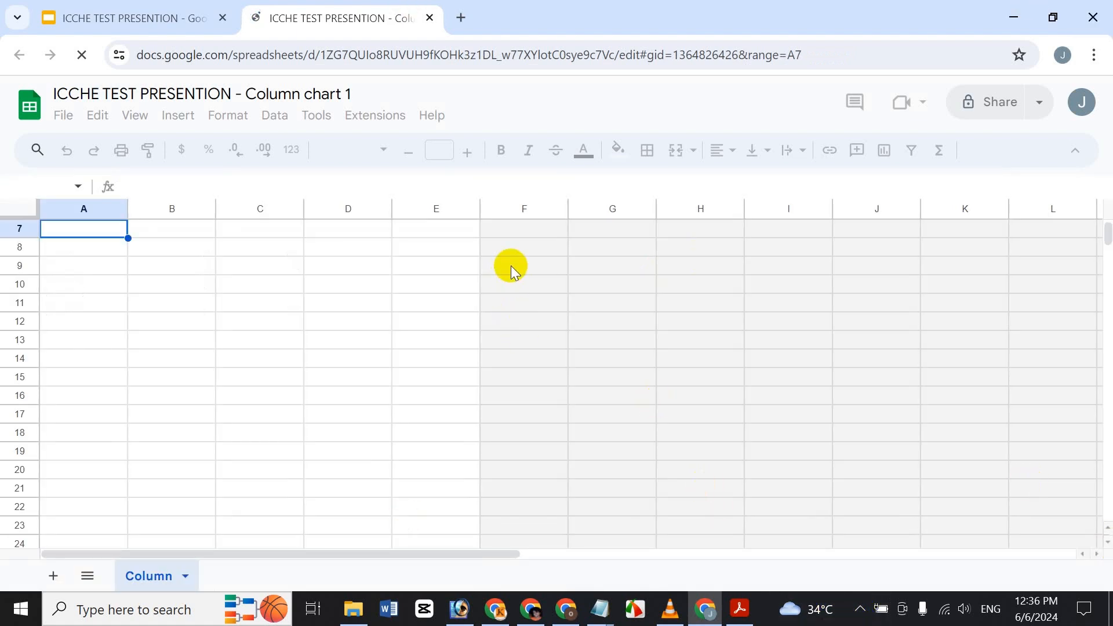
scroll(510, 266, "up", 3)
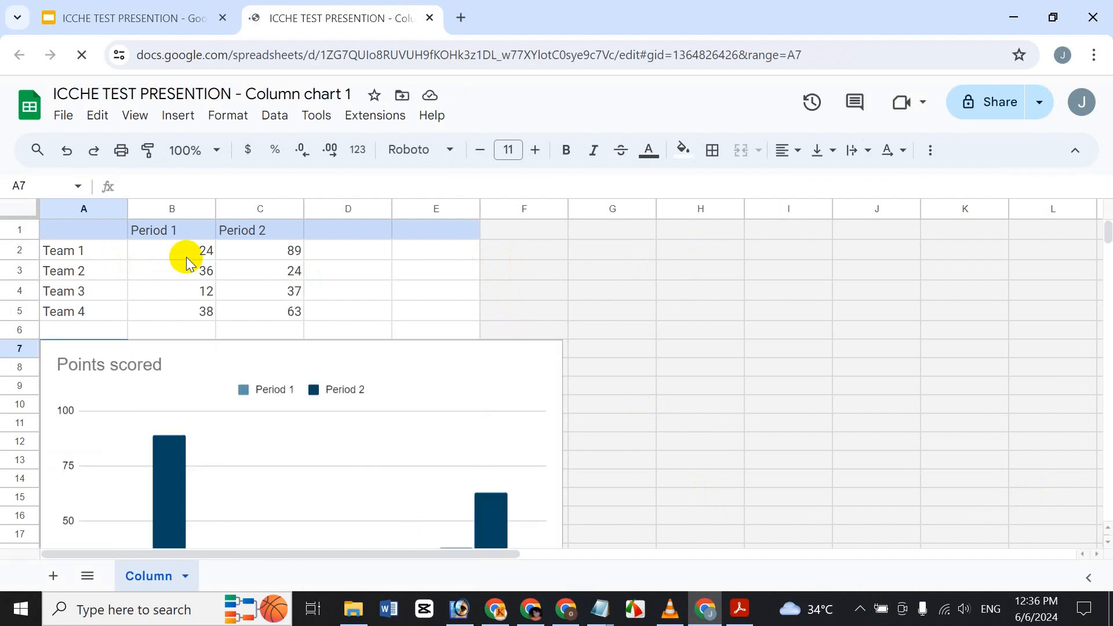
key("Return")
scroll(329, 442, "down", 3)
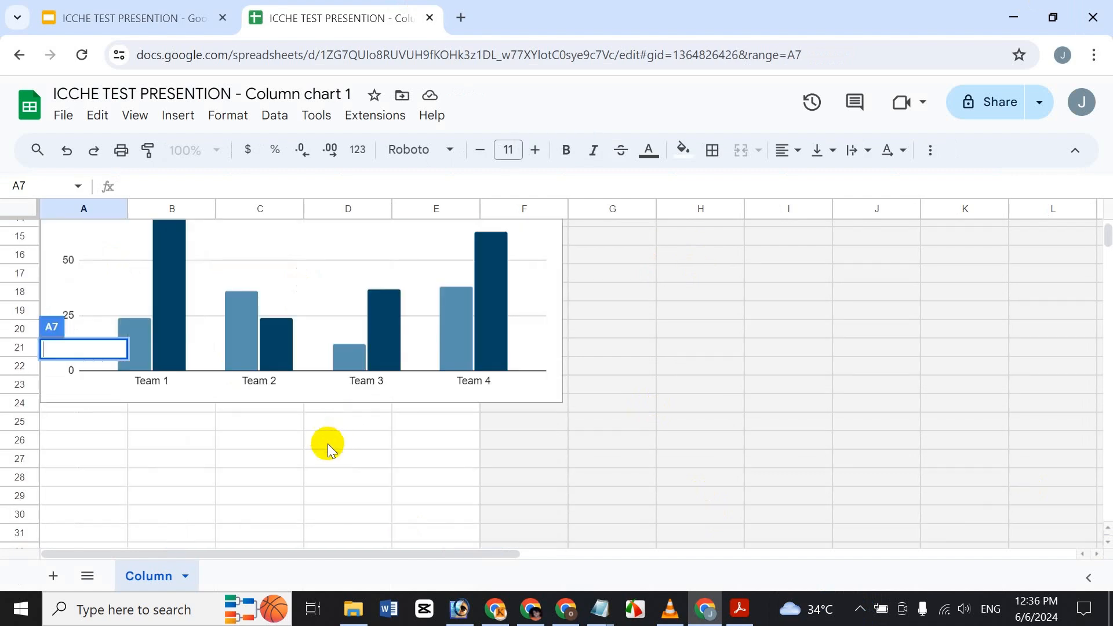
key("Return")
key("Return")
key("Return")
key("Return")
key("Return")
key("Return")
key("Return")
key("Return")
key("Return")
key("Return")
key("Return")
key("Return")
key("Return")
key("Return")
key("Return")
key("Return")
key("Return")
key("Return")
key("Return")
key("Return")
key("Return")
key("Return")
key("Return")
key("Return")
key("Return")
key("Return")
key("Return")
key("Return")
key("Return")
key("Return")
key("Return")
key("Return")
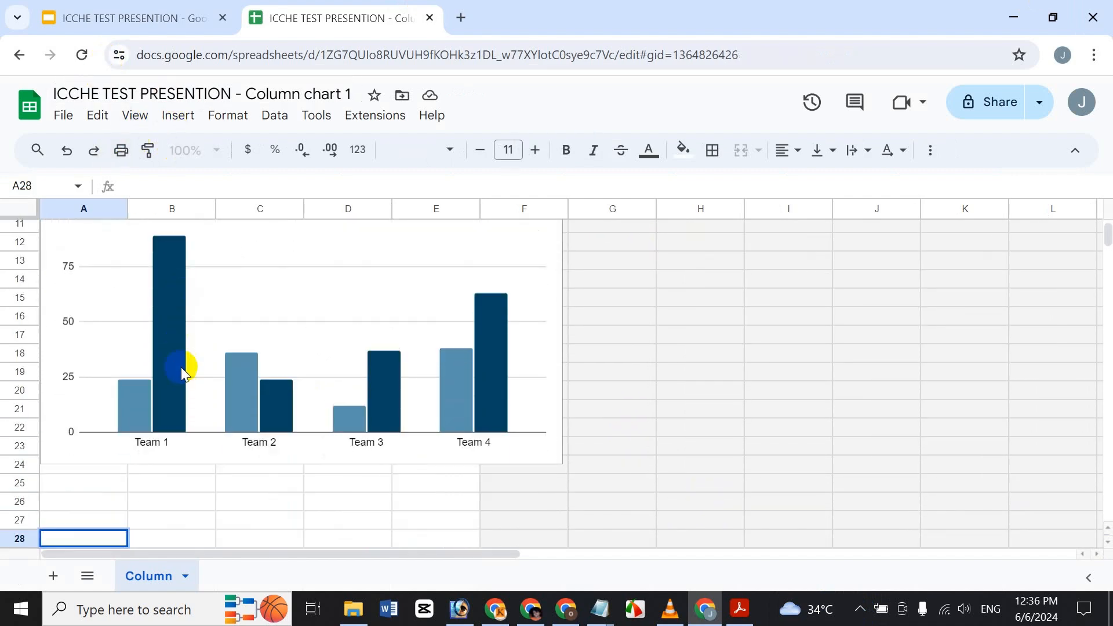
scroll(174, 386, "up", 3)
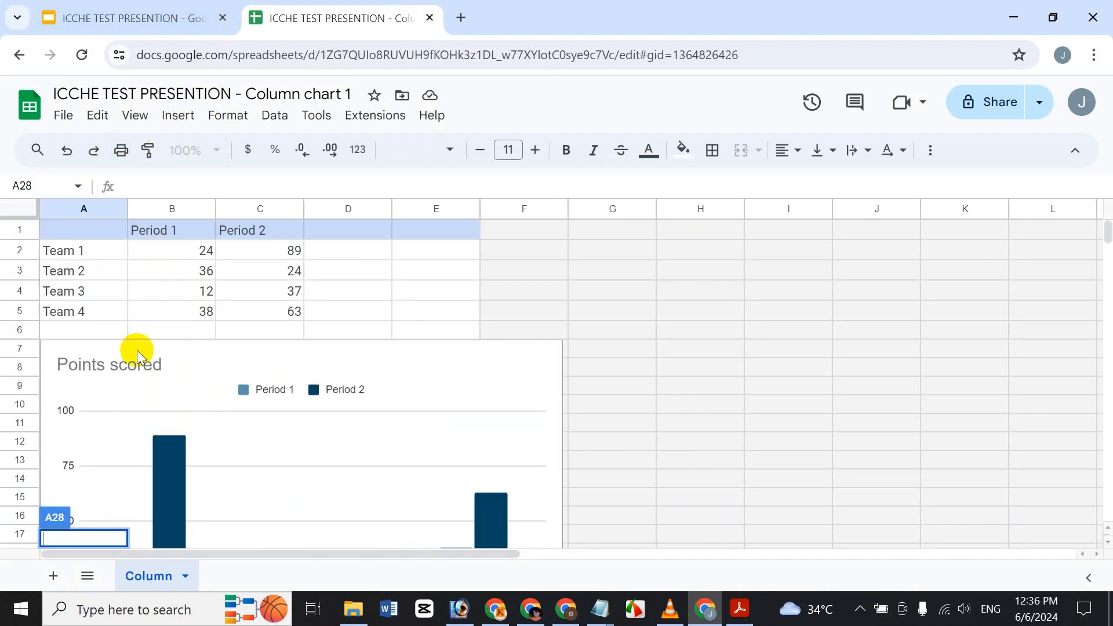
Step: Rename the series headers to Bangla in B1 and English in C1
left_click(200, 255)
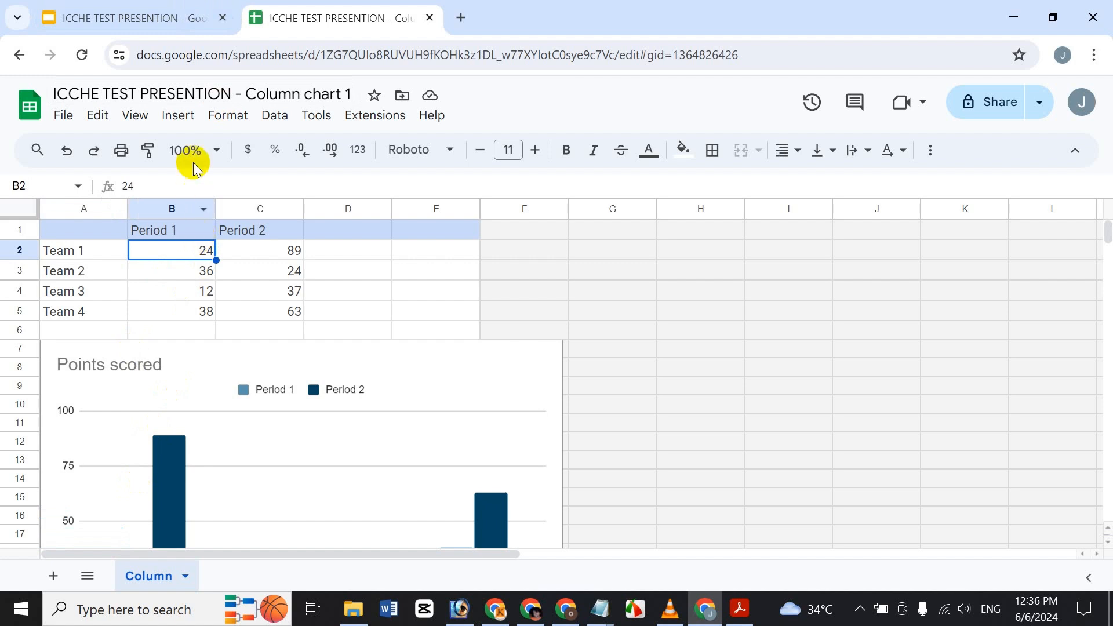
left_click(187, 232)
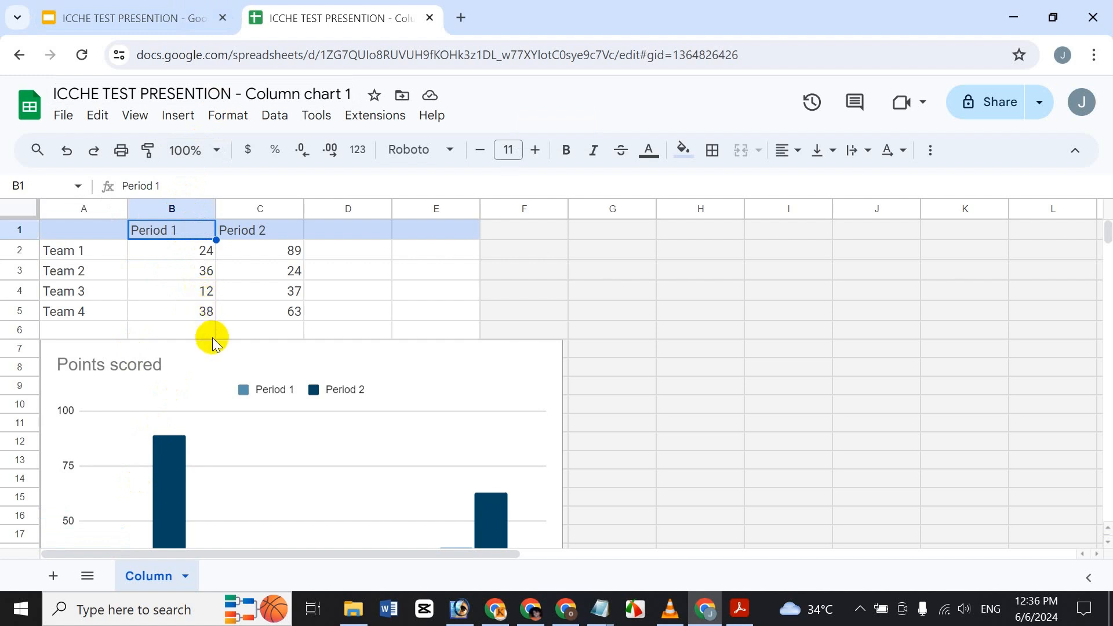
type("Bangla")
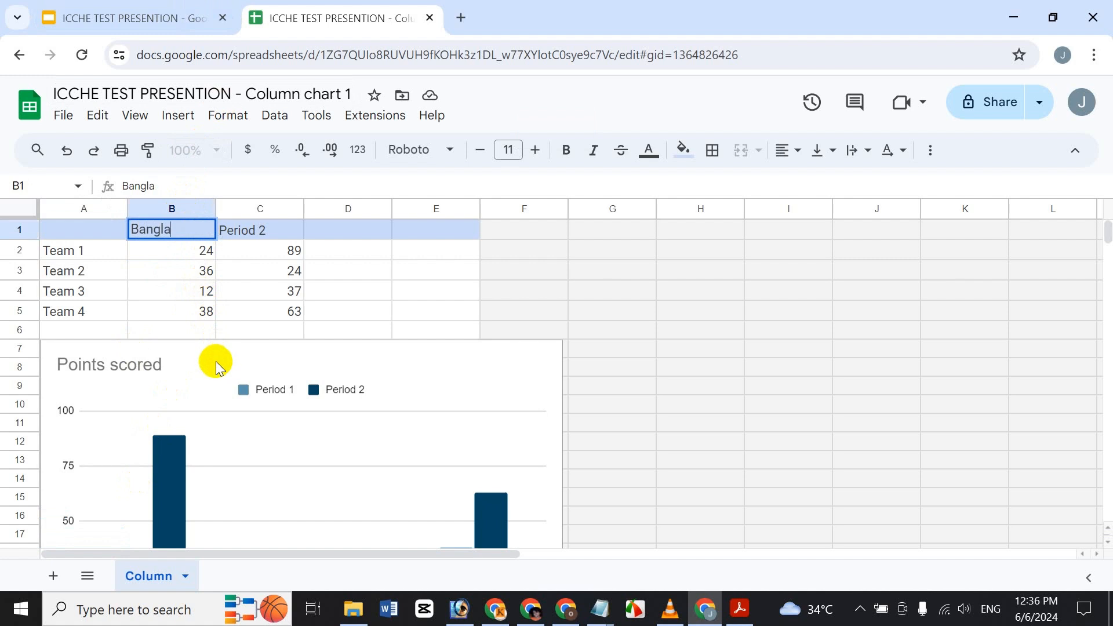
key("Return")
key("Right")
key("Up")
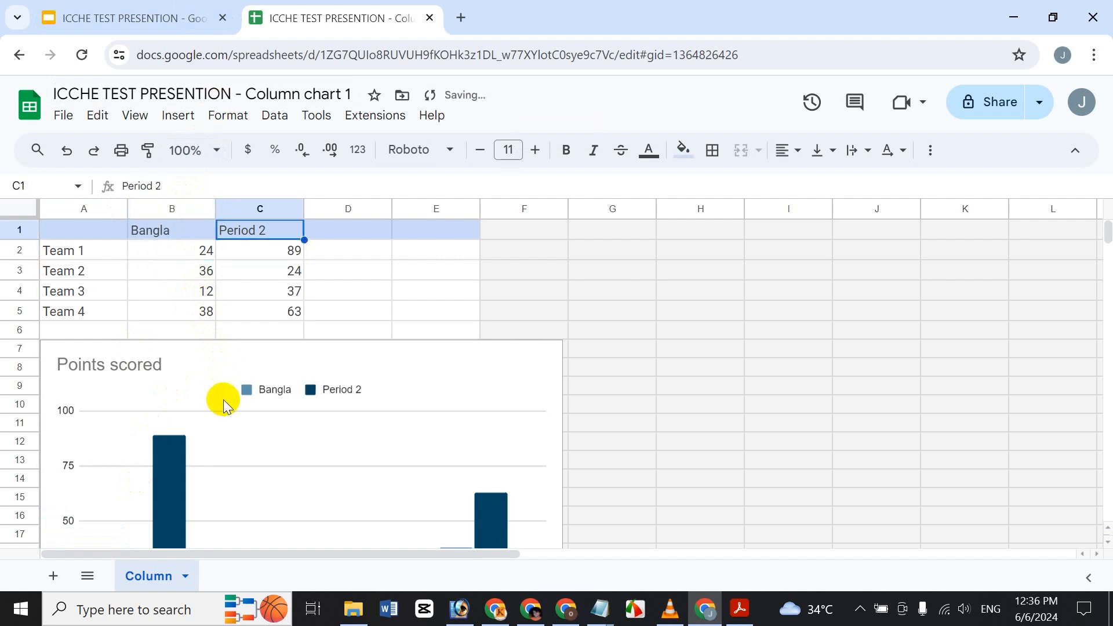
type("English")
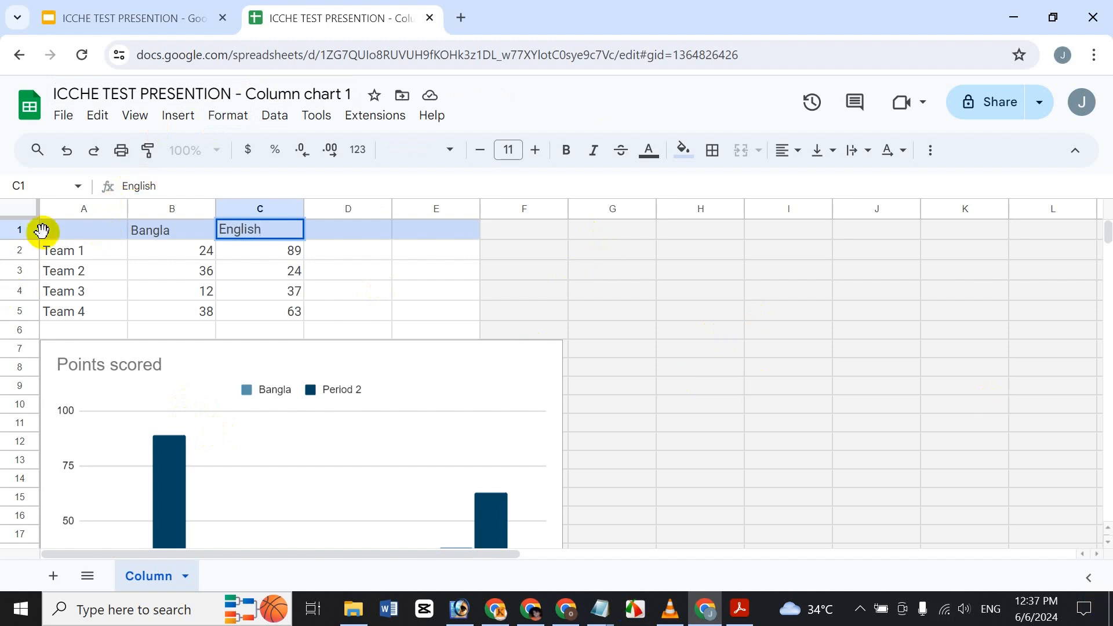
Step: Clear the Team 1–4 names from A2:A5
left_click_drag(60, 249, 64, 319)
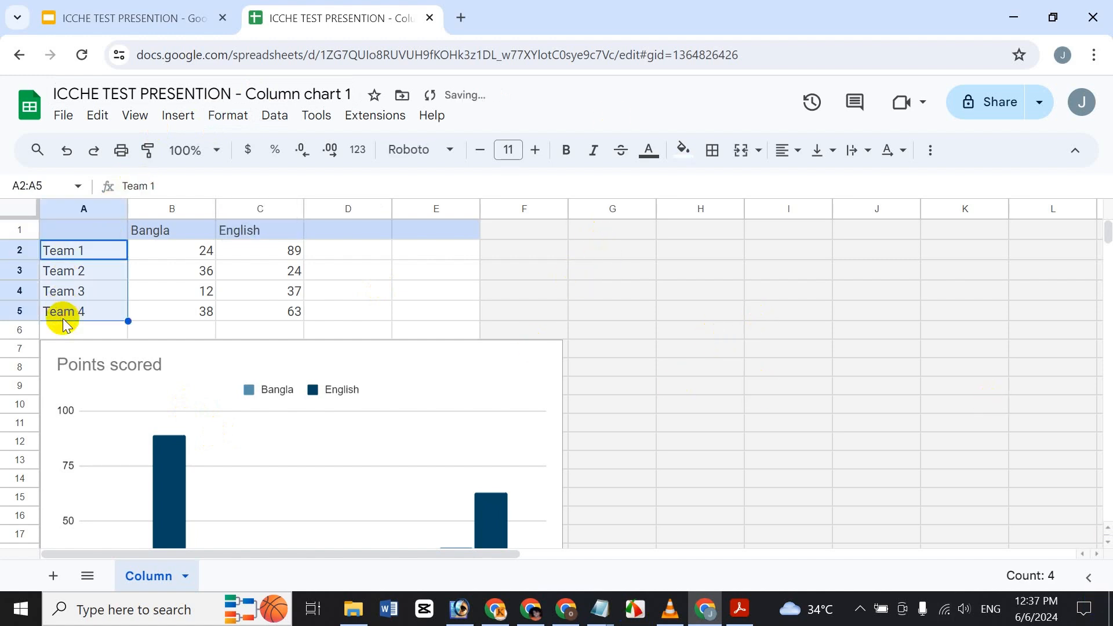
key("Delete")
key("Up")
key("Down")
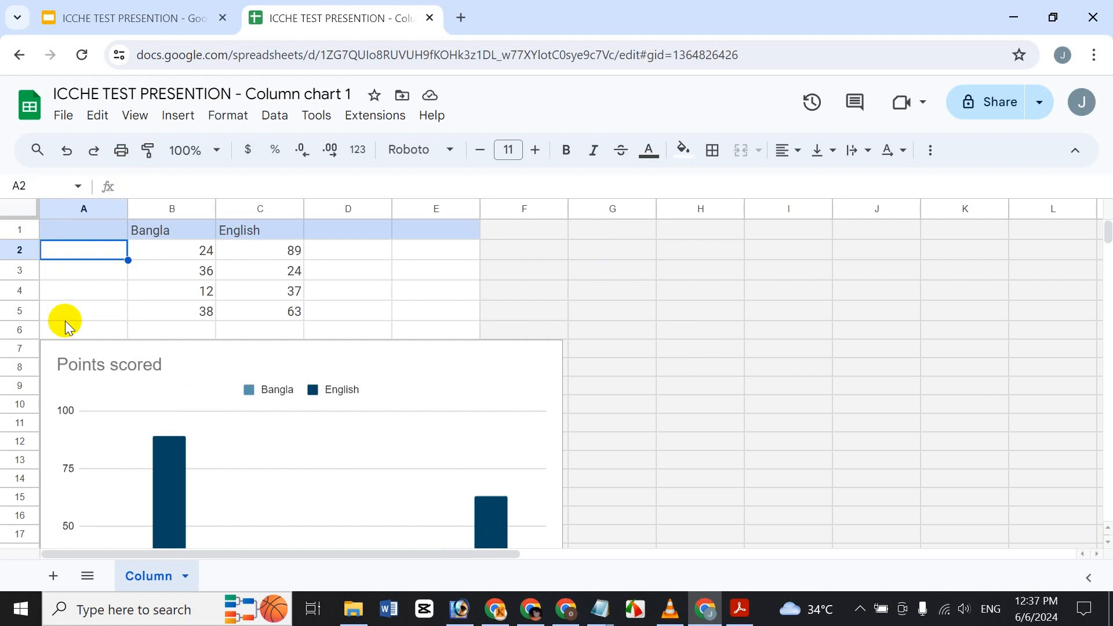
Step: Type four student names into A2:A5, one per row
type("Icche")
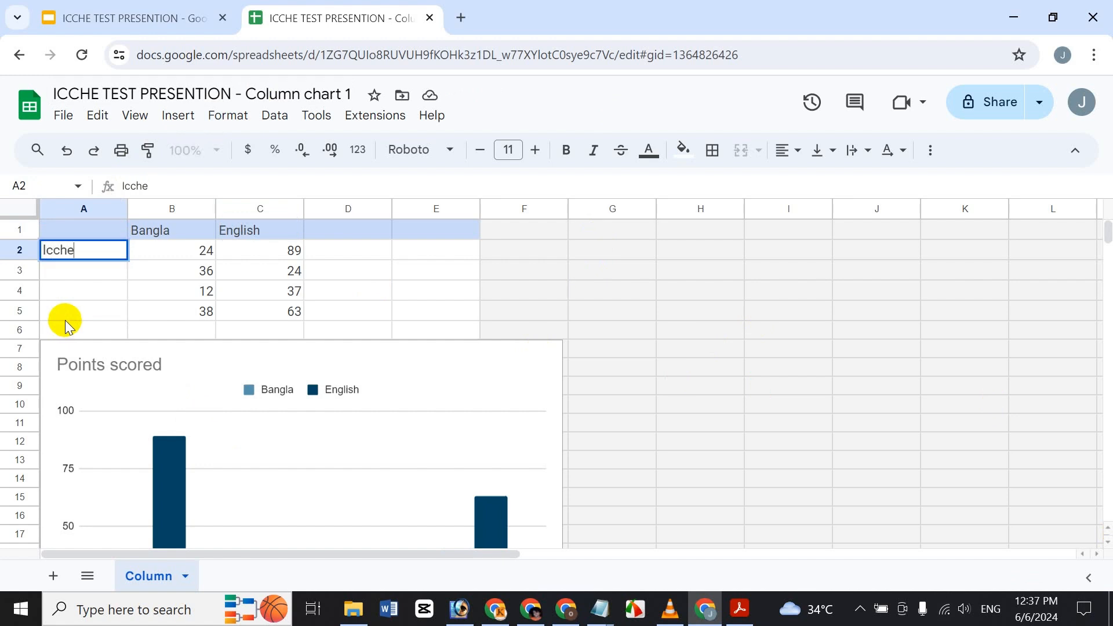
key("Return")
type("Ratri")
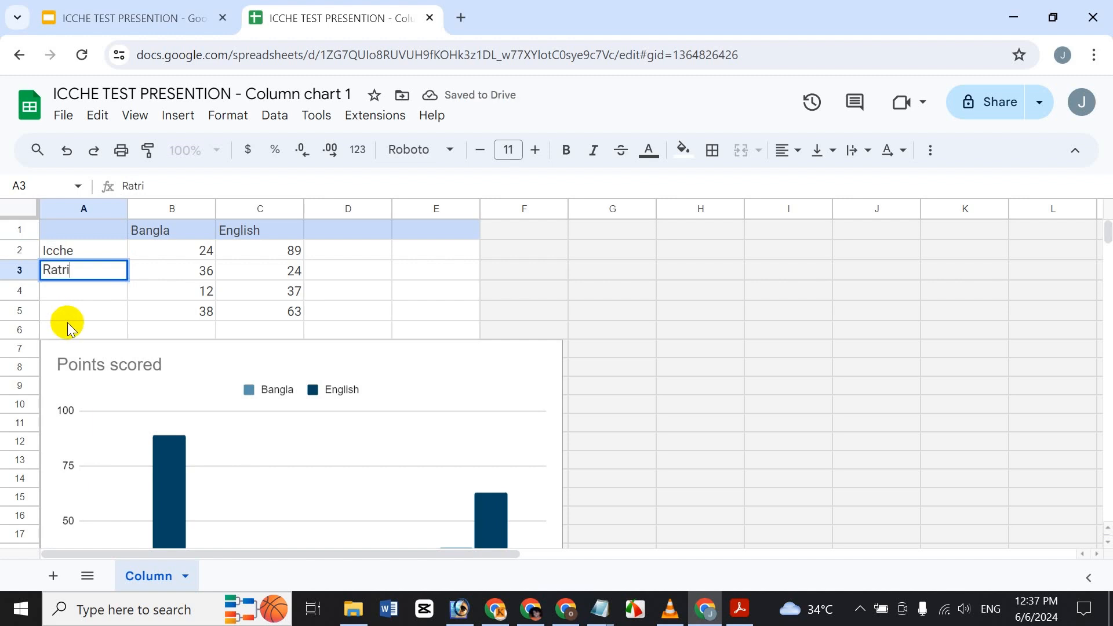
key("Return")
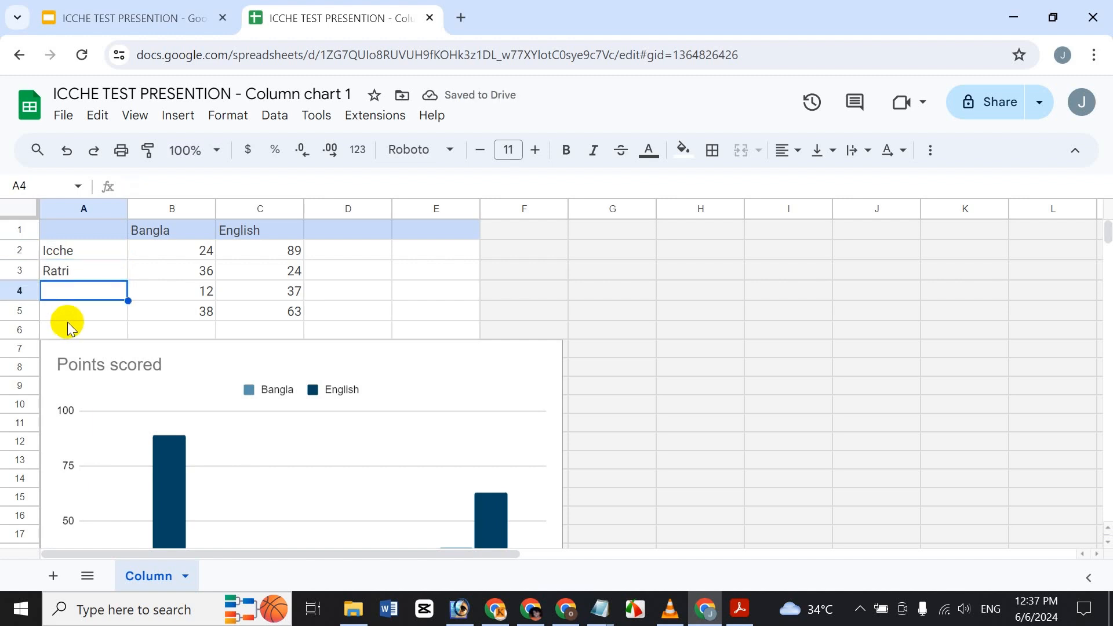
type("F")
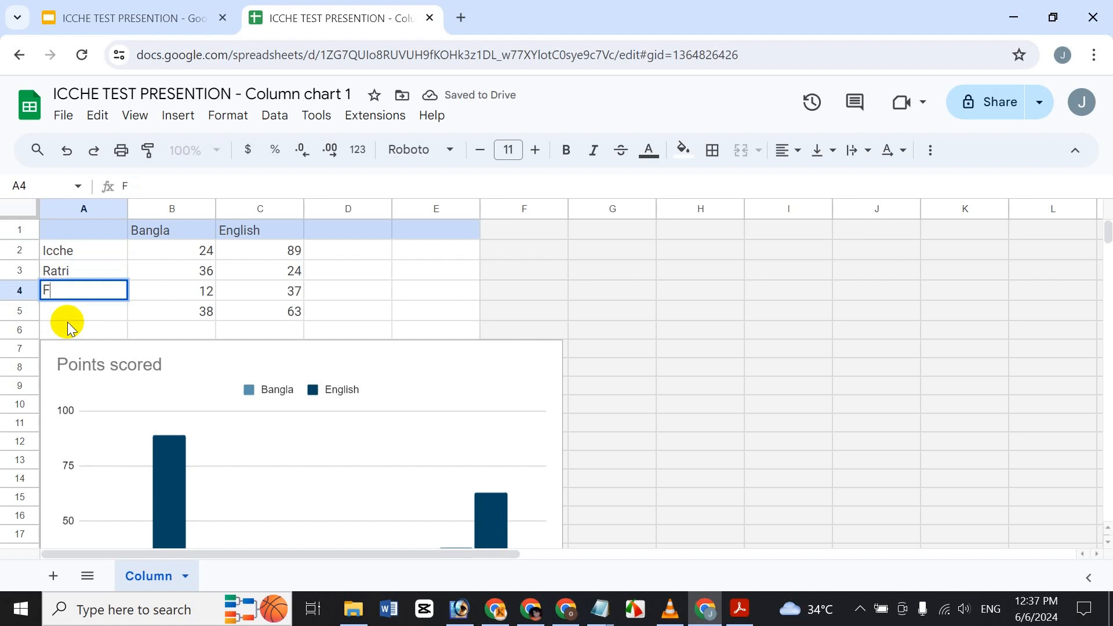
type("hari")
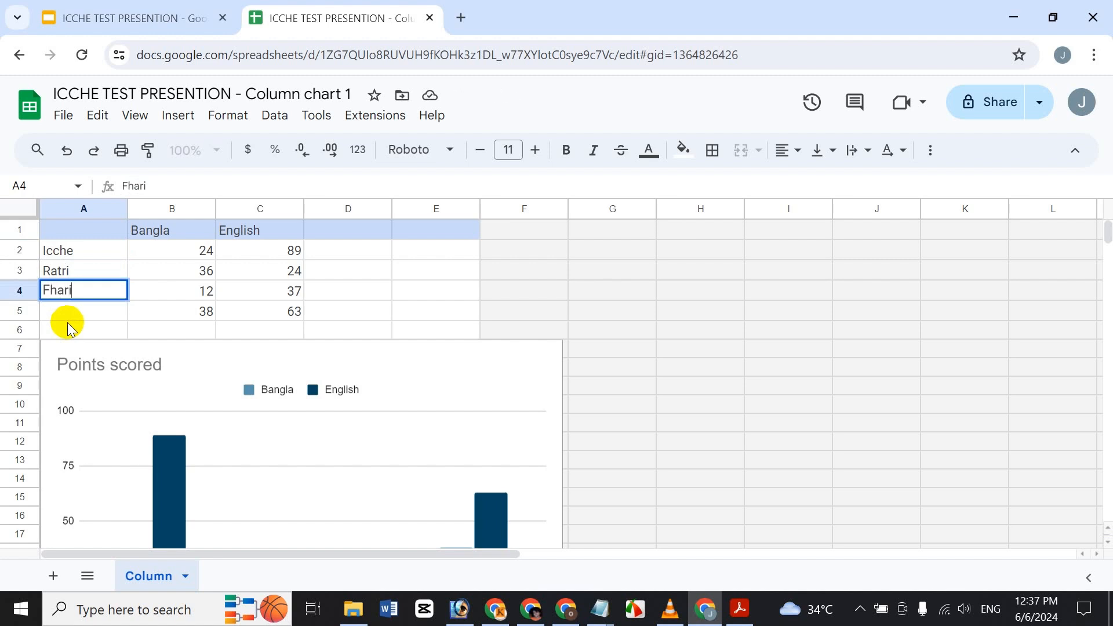
type("ha")
key("Return")
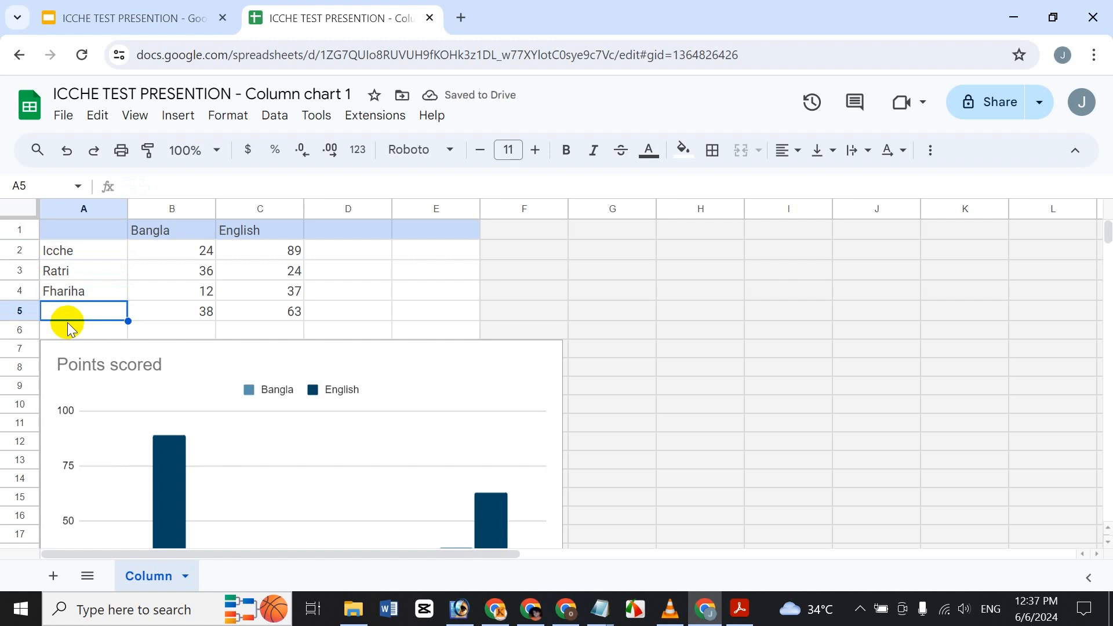
type("ADian")
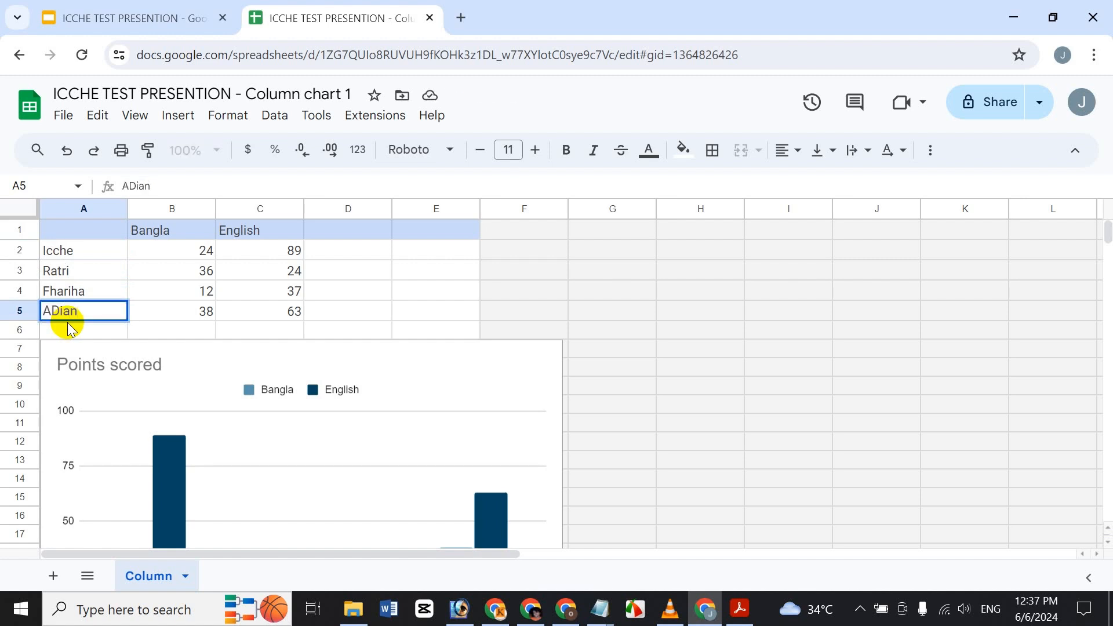
key("Return")
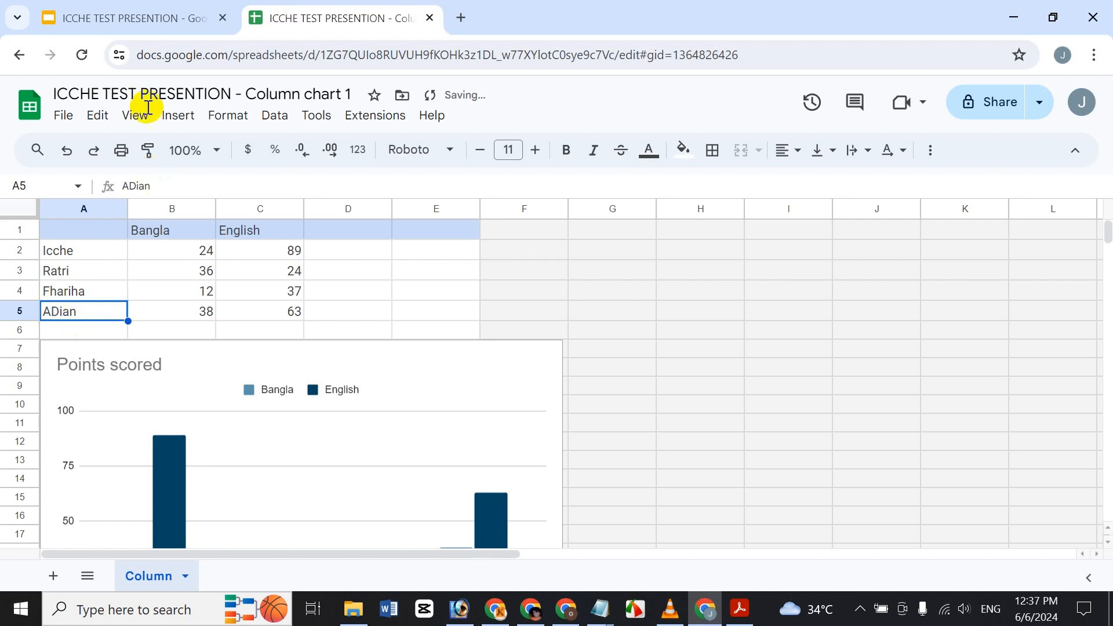
scroll(162, 367, "down", 6)
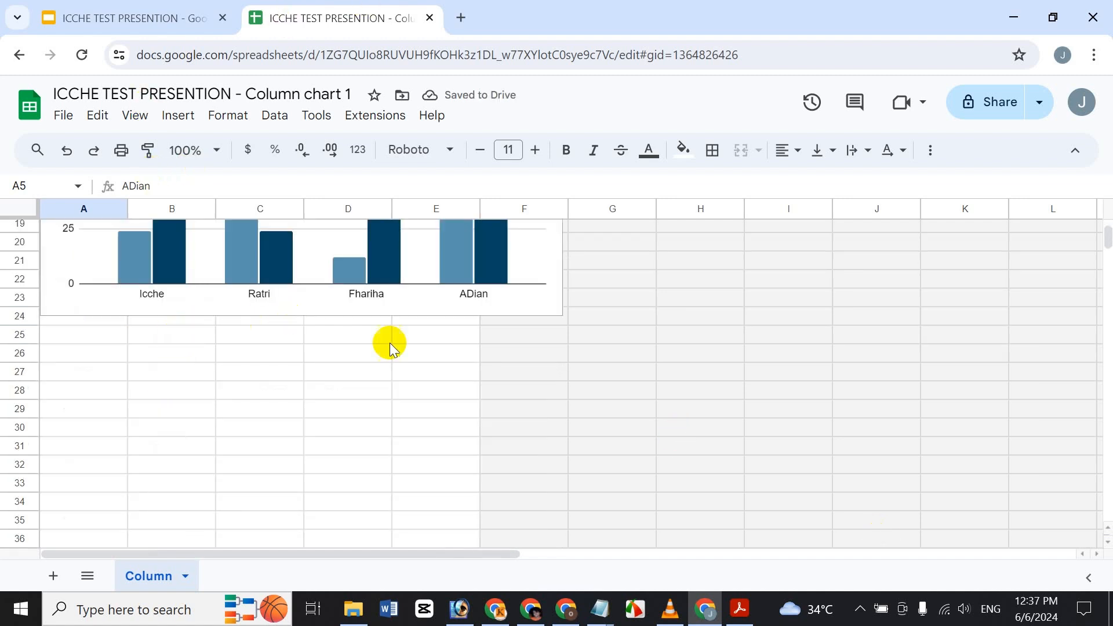
scroll(461, 356, "up", 6)
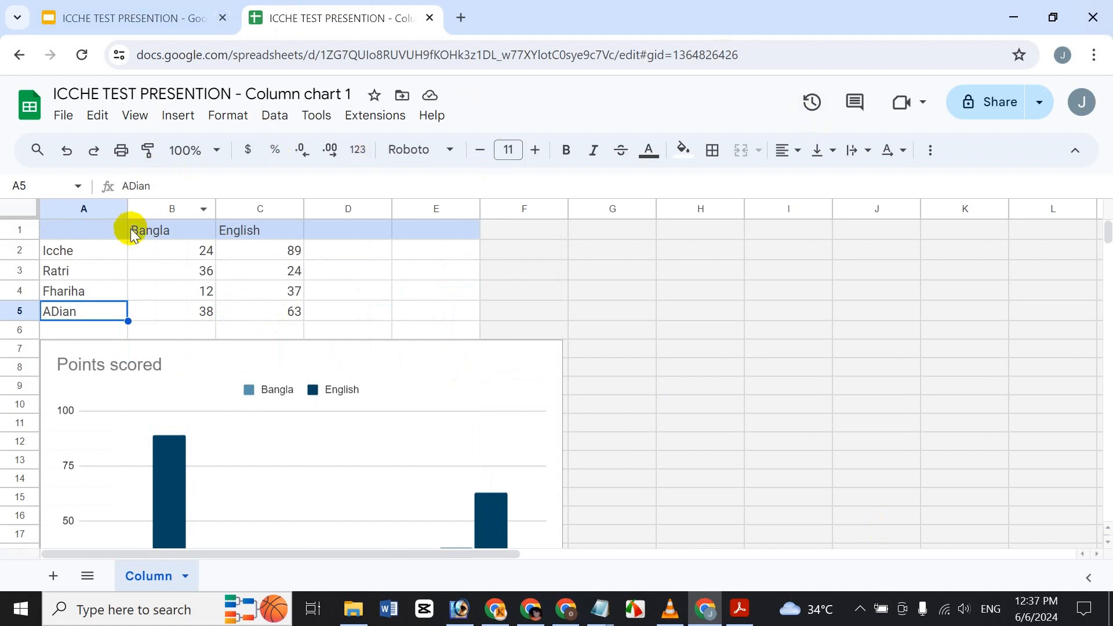
left_click(172, 250)
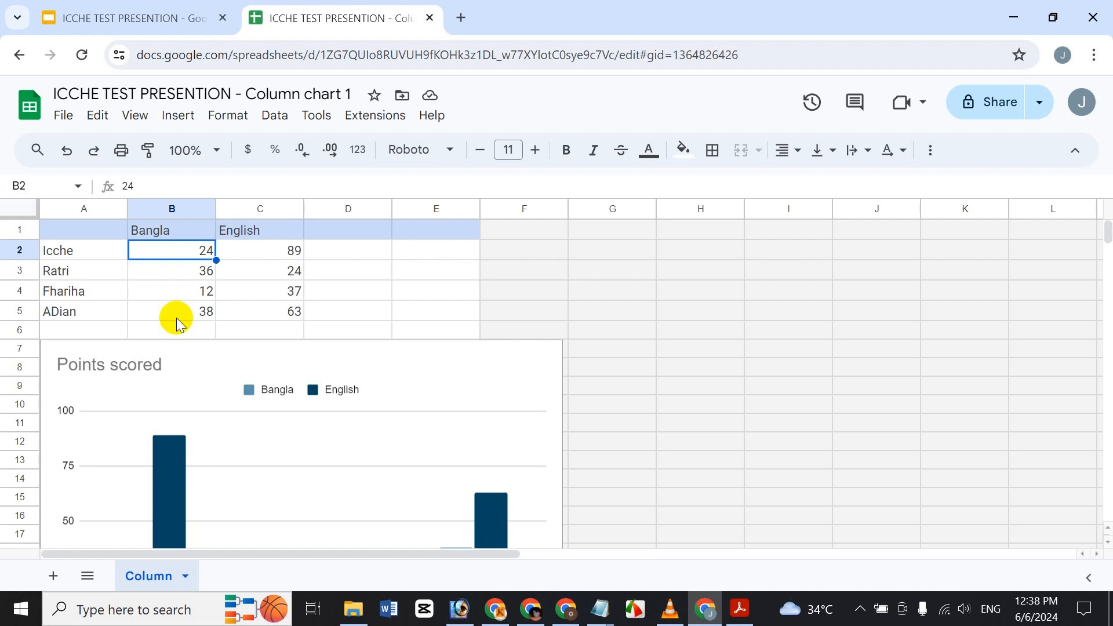
Step: Enter Bangla/English scores 80/90 in row 2 and 70/80 in row 3
type("45")
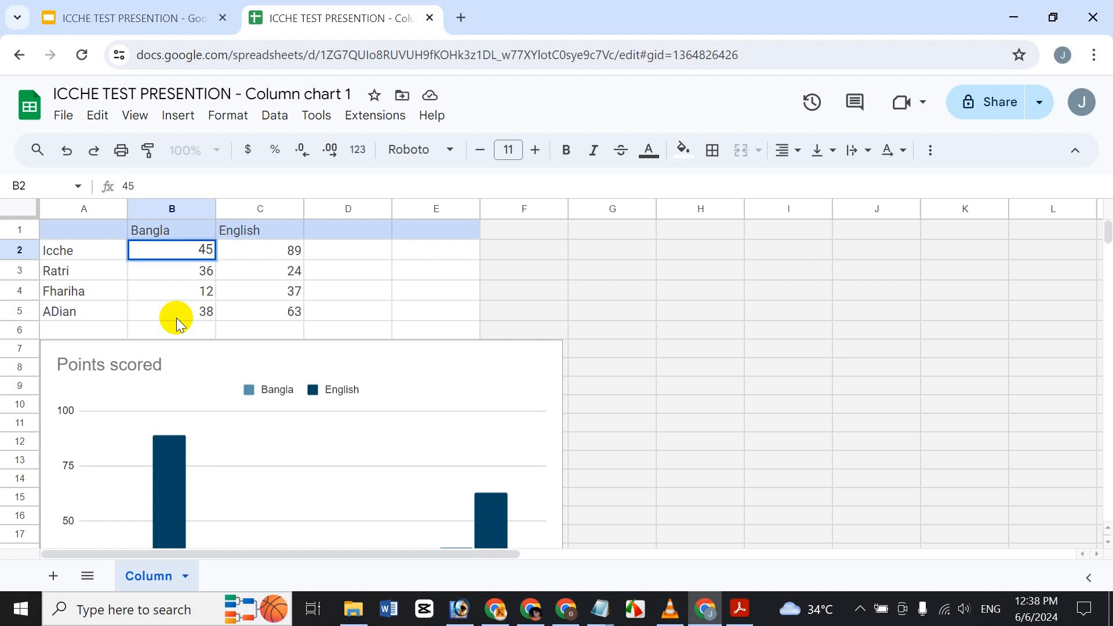
key("BackSpace")
key("BackSpace")
type("7")
key("BackSpace")
type("80")
key("Tab")
type("90")
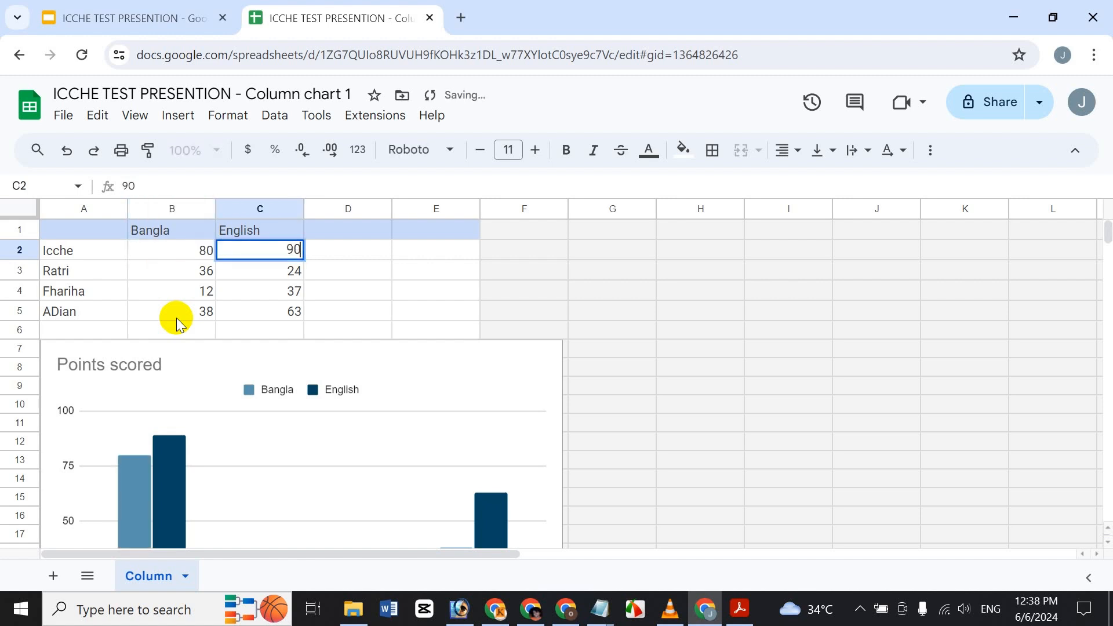
key("Return")
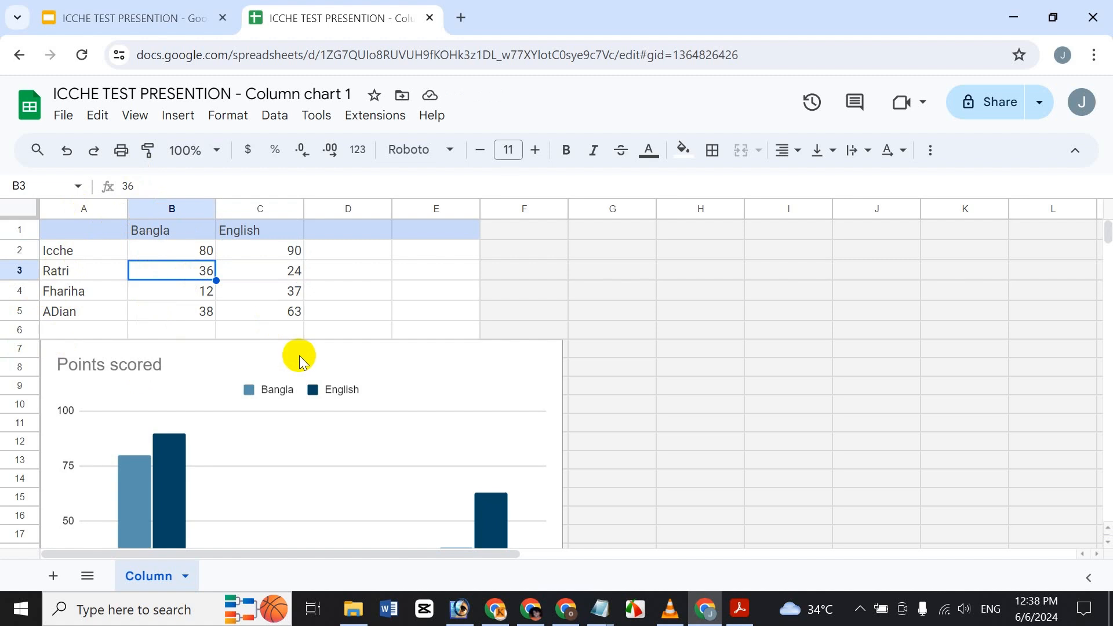
type("70")
key("Tab")
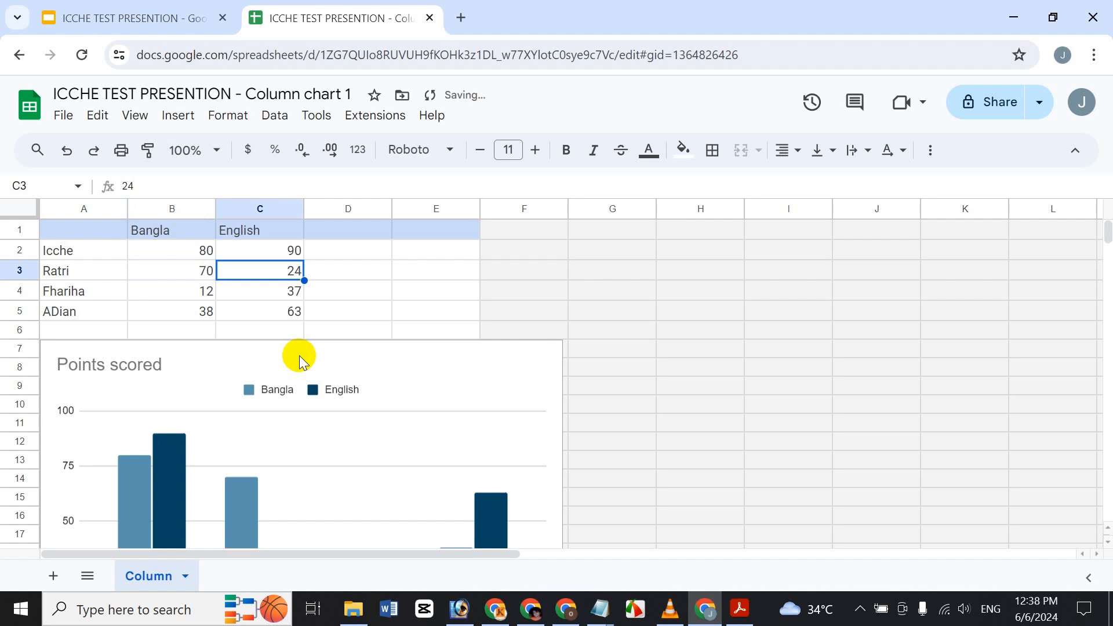
type("80")
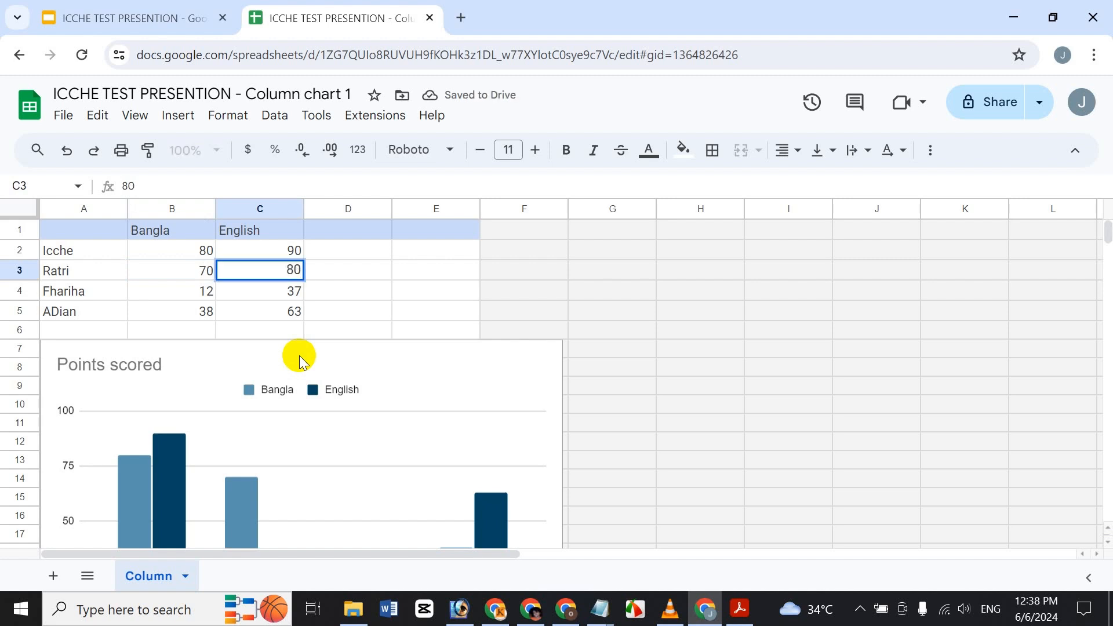
key("Return")
Step: Enter Bangla/English scores 60/70 in row 4 and 80/90 in row 5
key("Left")
key("Left")
key("Right")
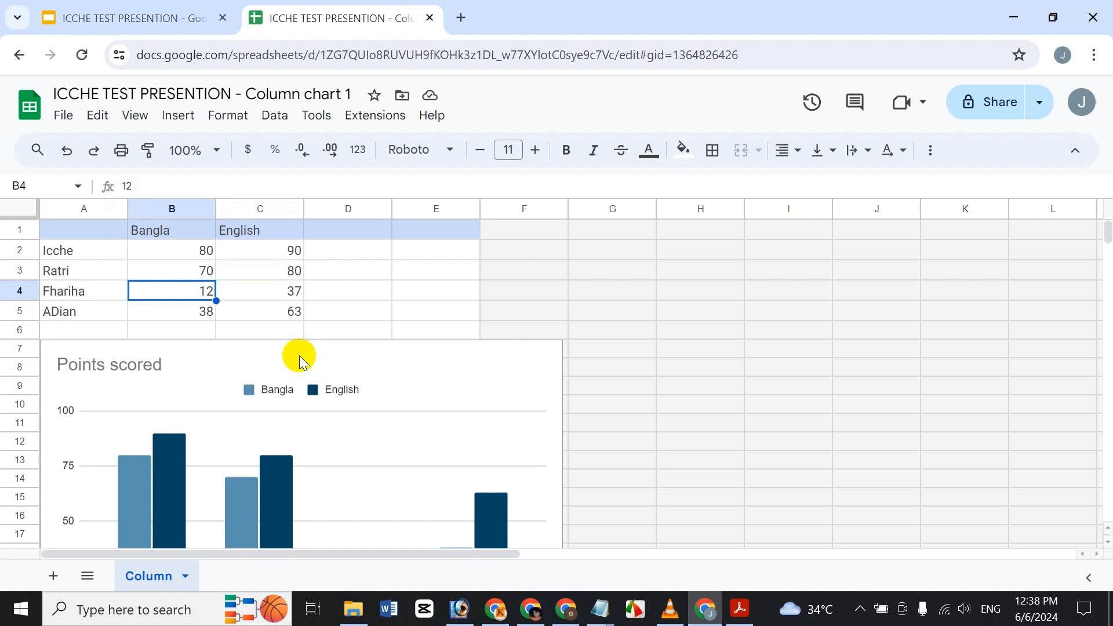
type("60")
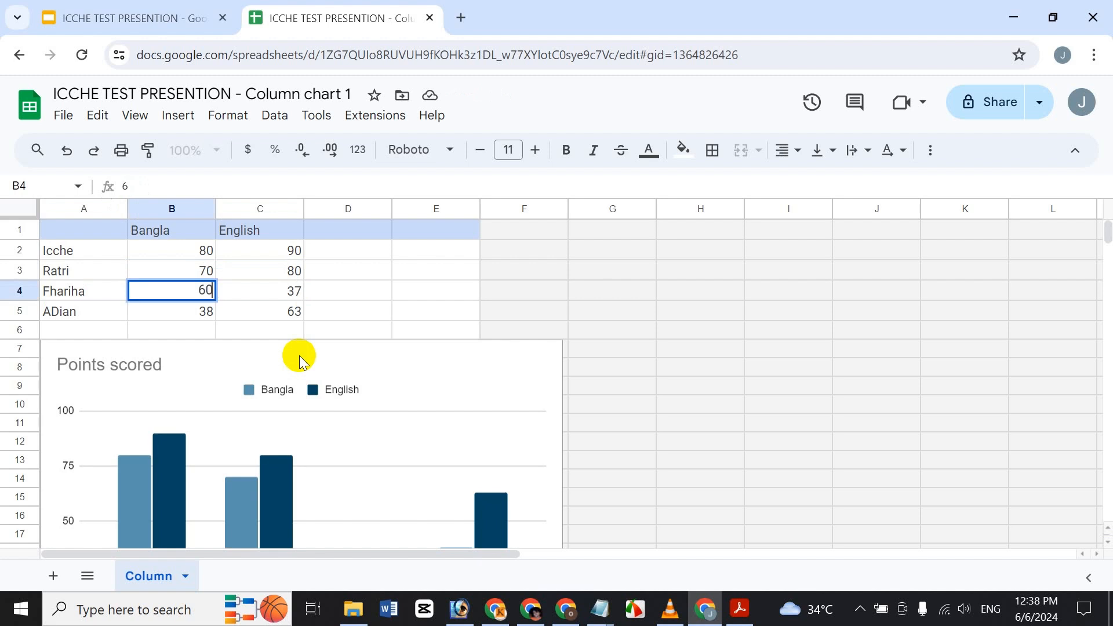
key("Tab")
type("70")
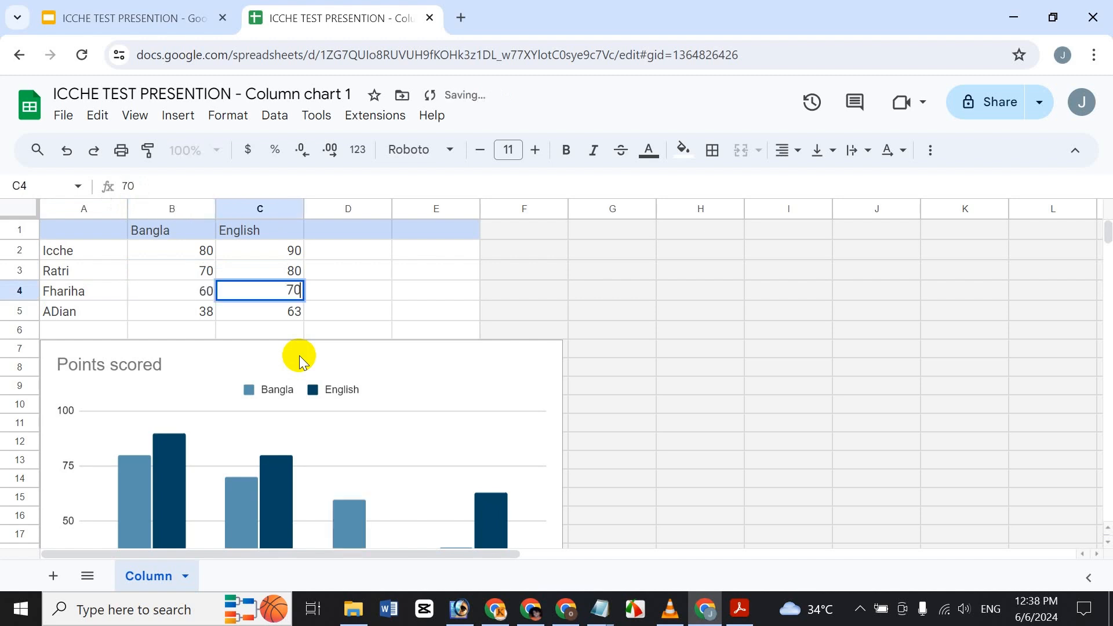
key("Return")
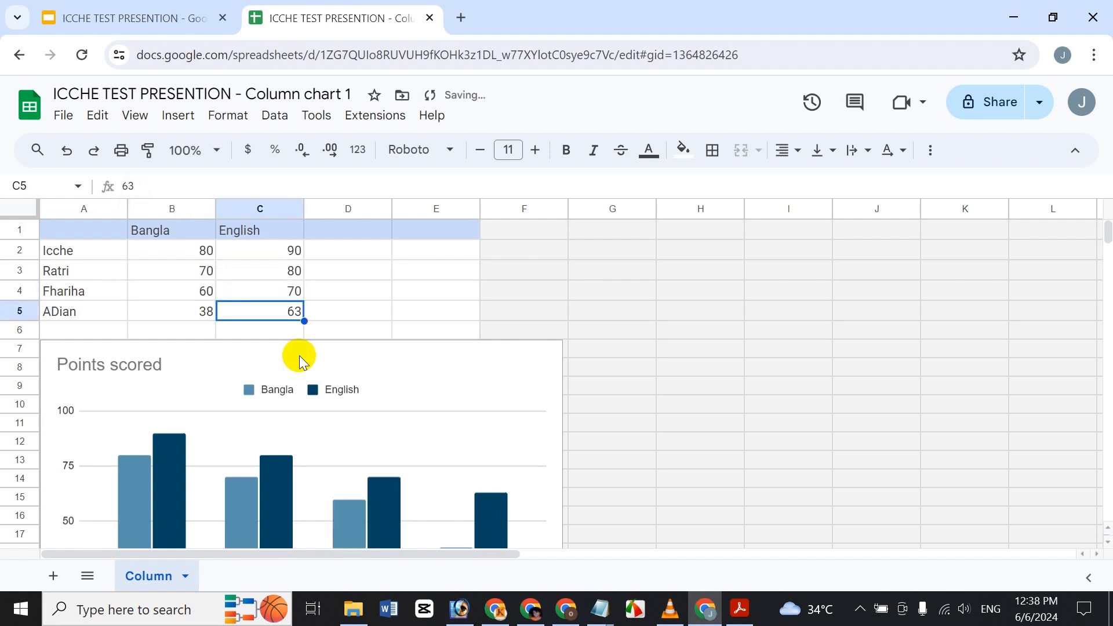
key("Left")
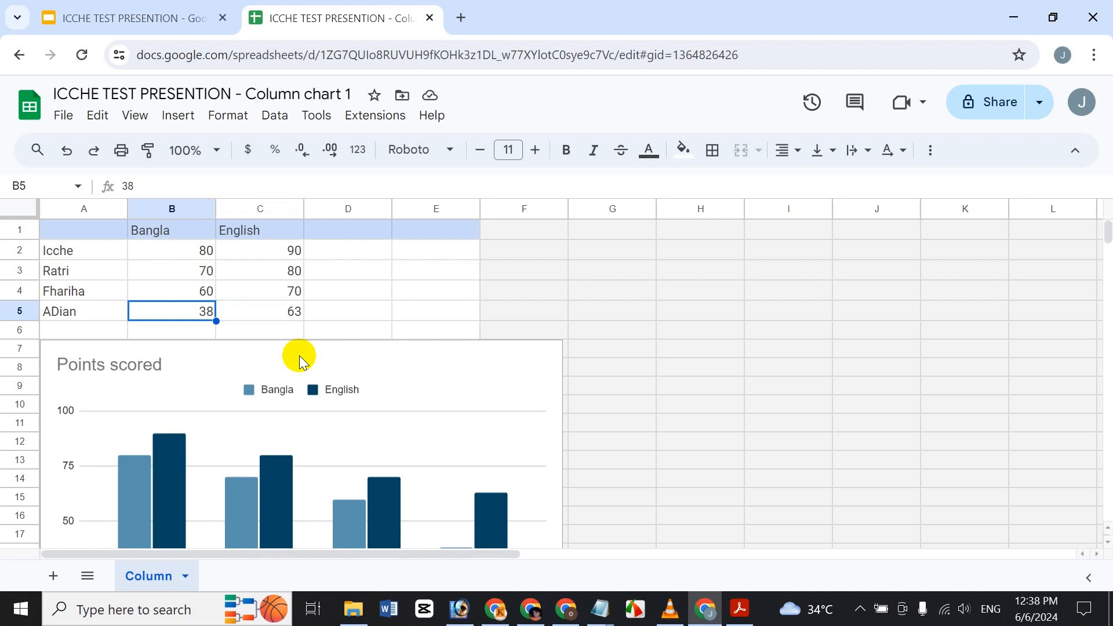
type("8")
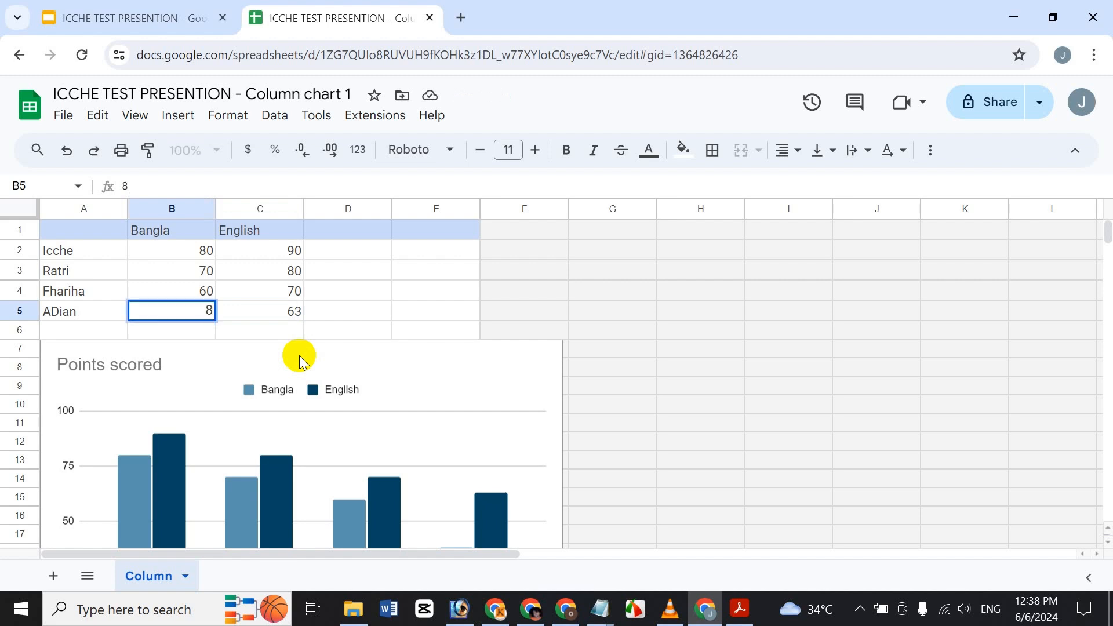
key("BackSpace")
type("80")
key("Tab")
type("90")
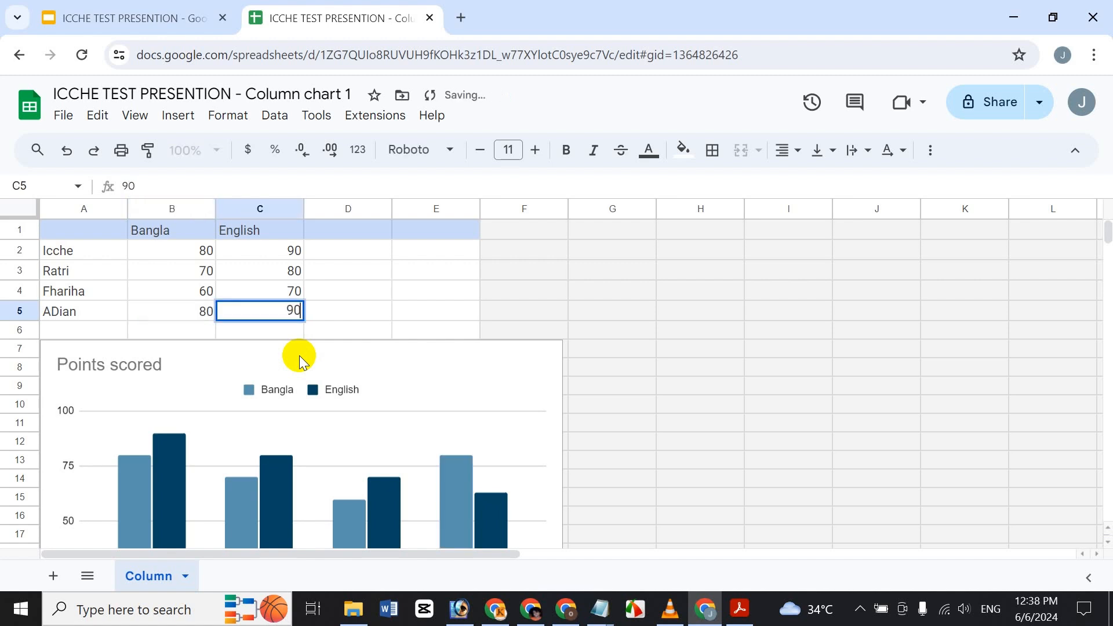
left_click(376, 269)
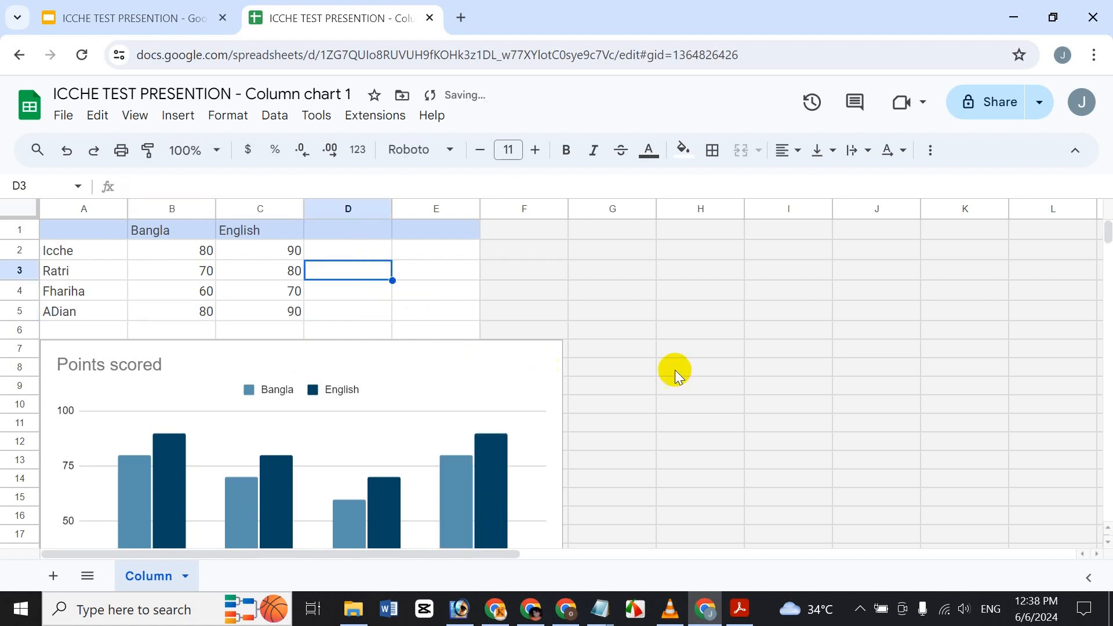
scroll(675, 374, "down", 5)
scroll(678, 393, "up", 5)
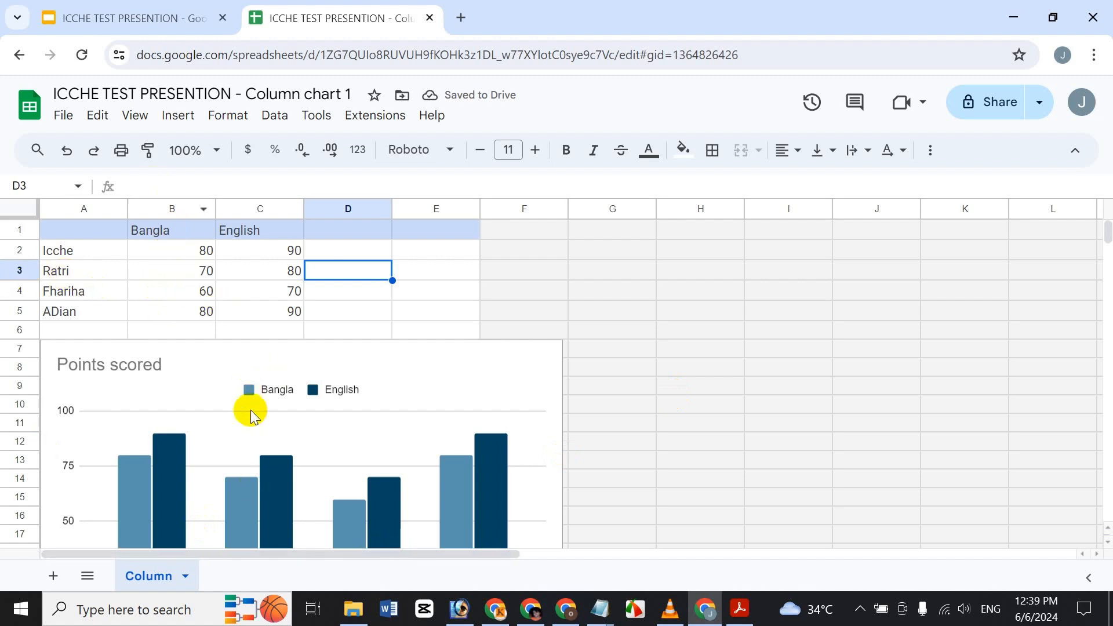
scroll(249, 350, "down", 4)
scroll(216, 353, "up", 3)
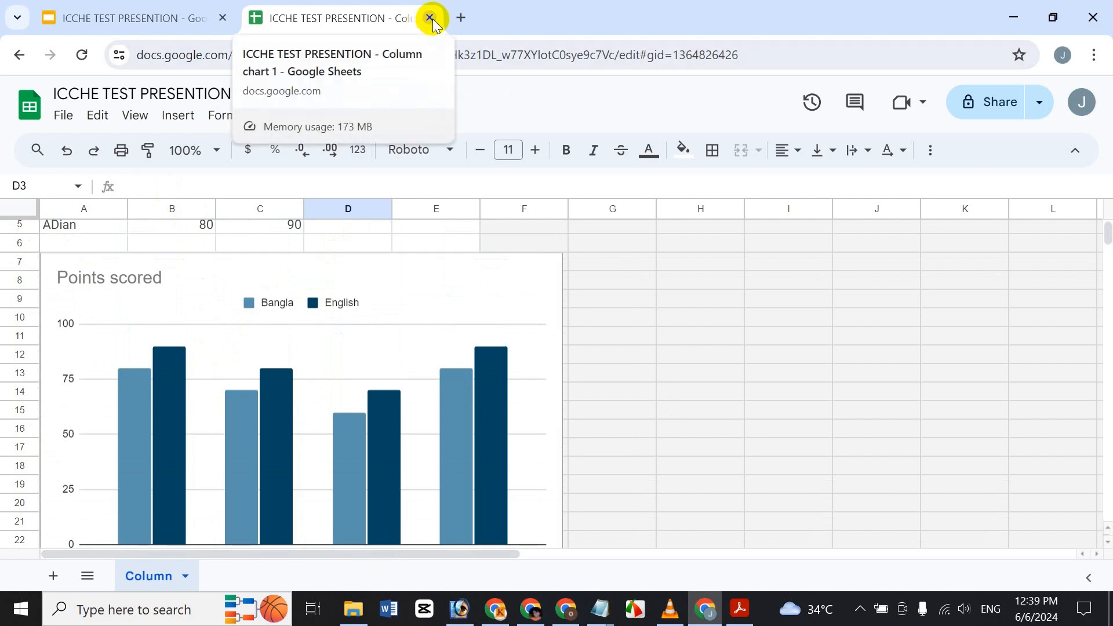
Step: Close the spreadsheet and update the linked chart on slide 4 with the new scores
left_click(142, 17)
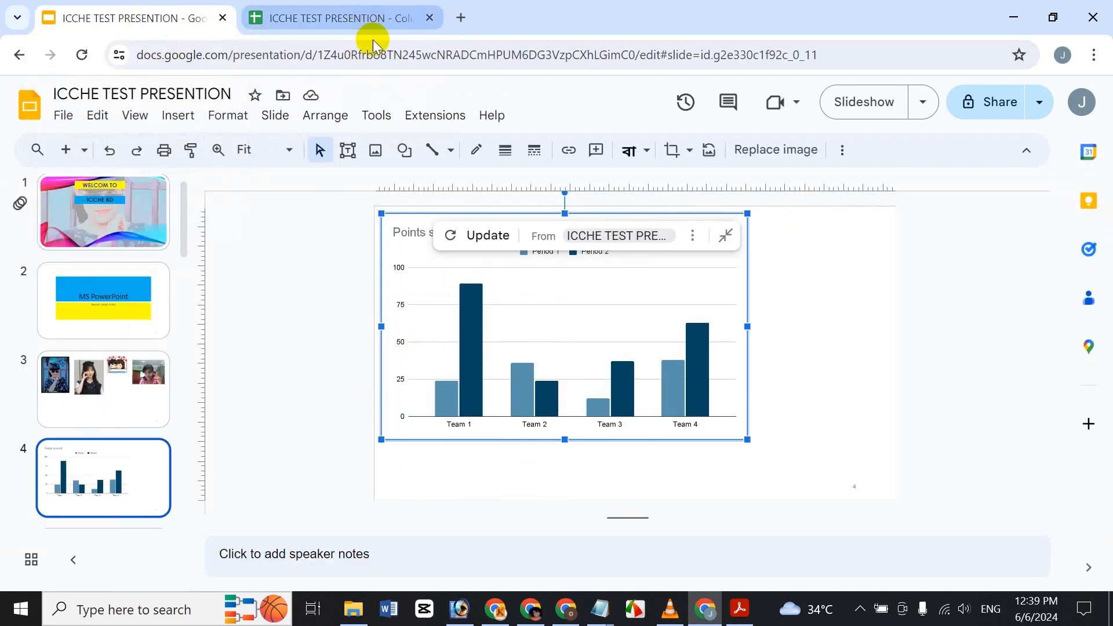
left_click(372, 14)
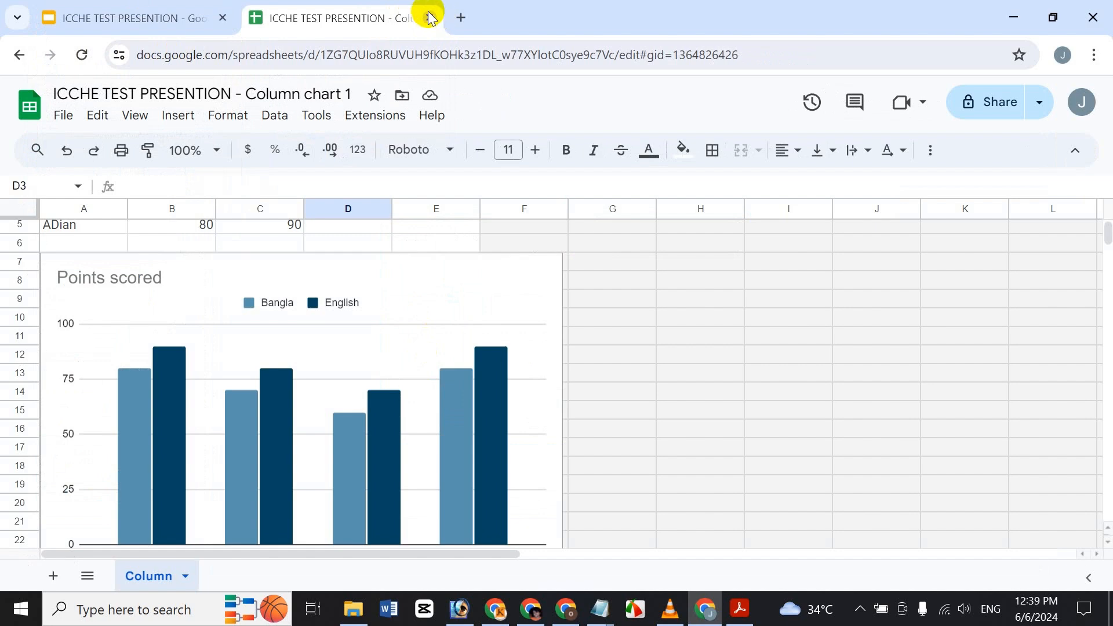
left_click(429, 18)
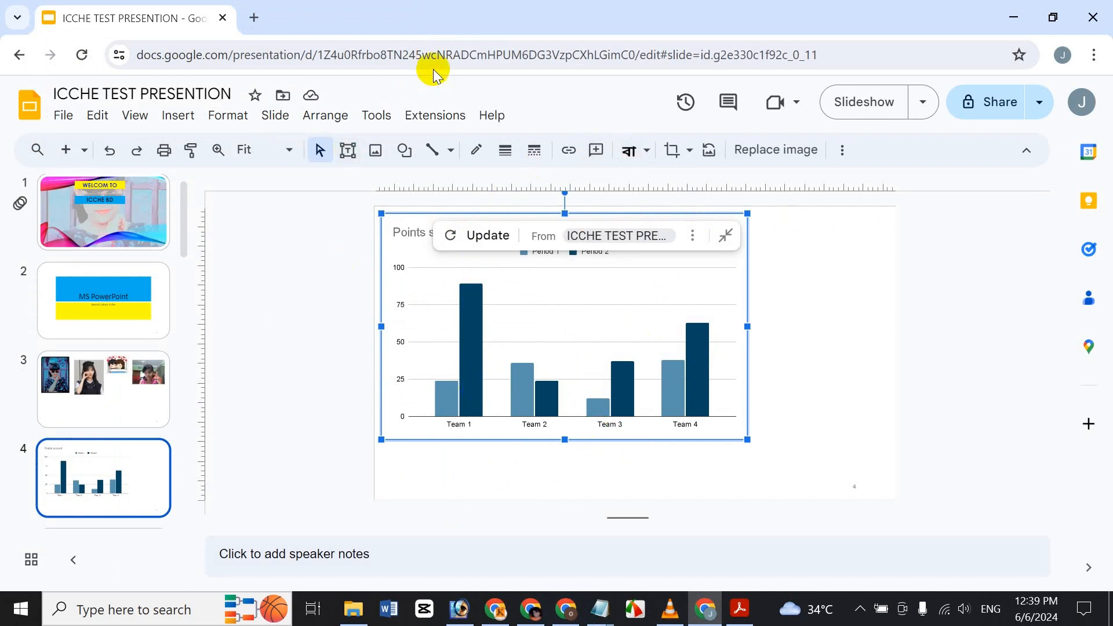
left_click(483, 237)
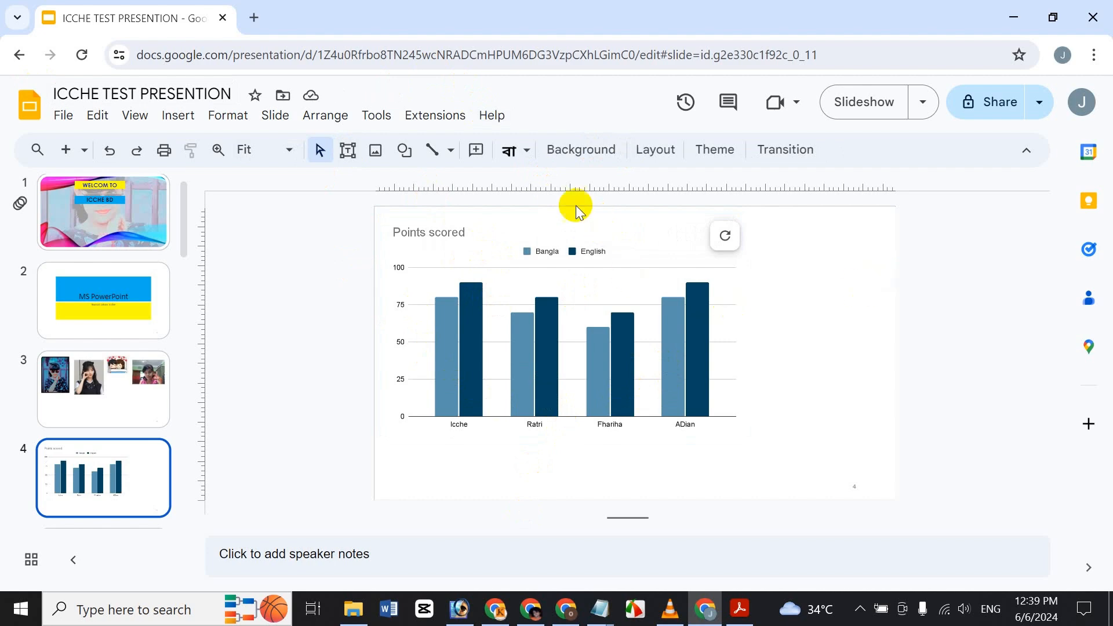
left_click(632, 227)
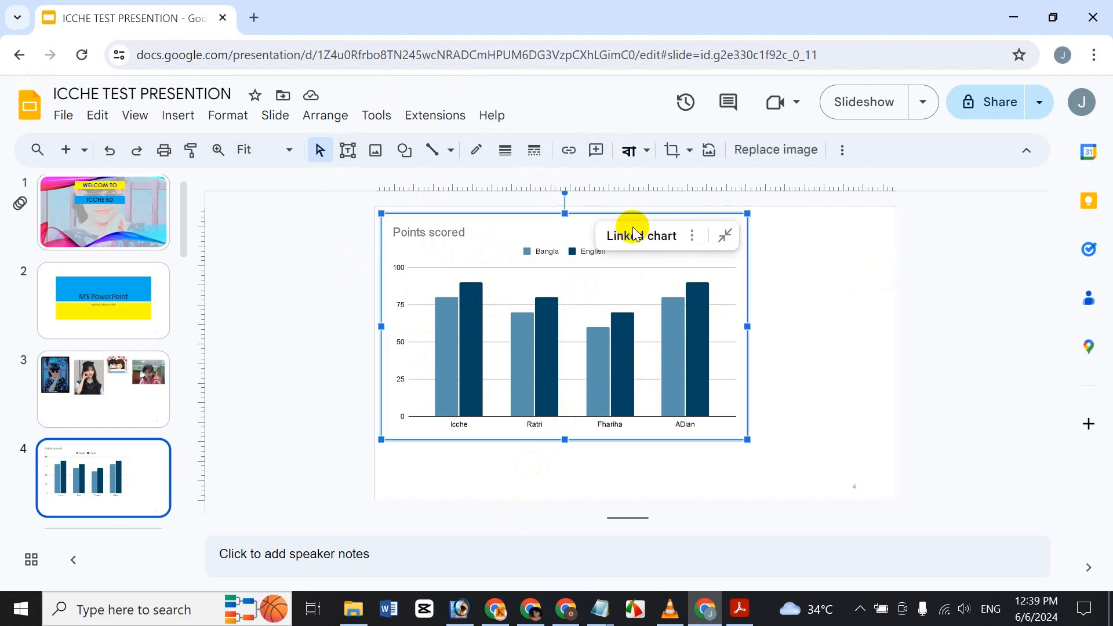
key("Delete")
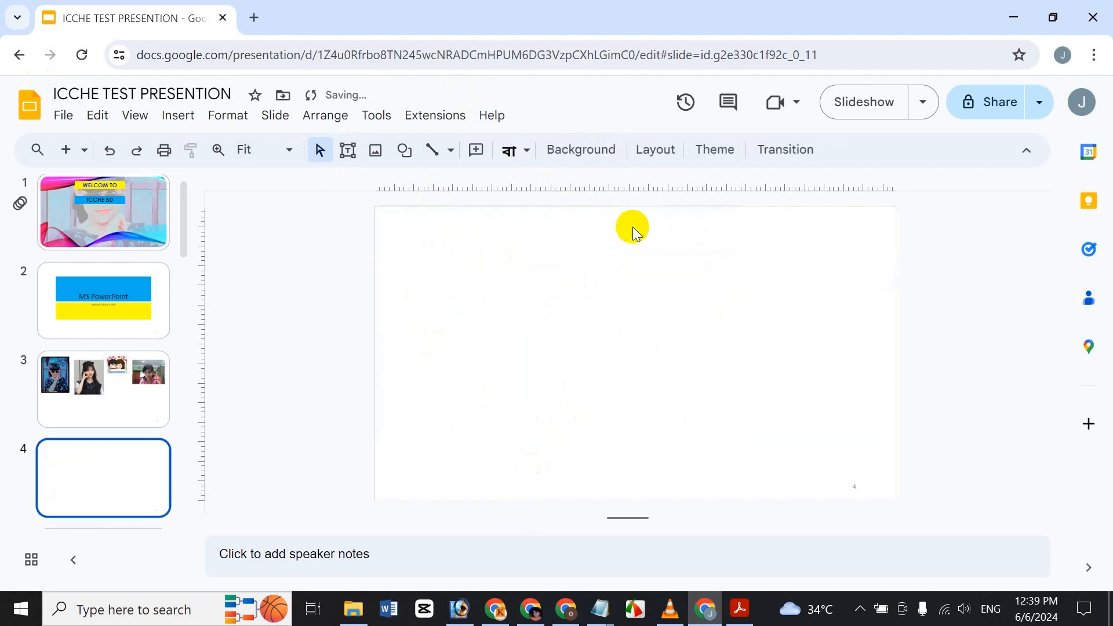
left_click(177, 111)
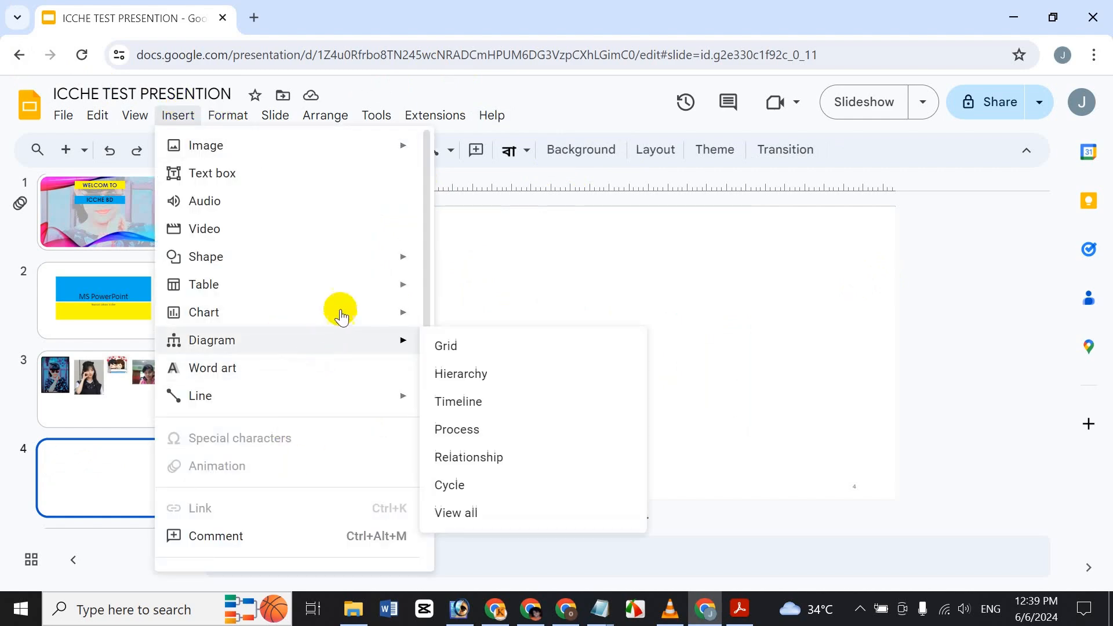
mouse_move(412, 313)
left_click(492, 402)
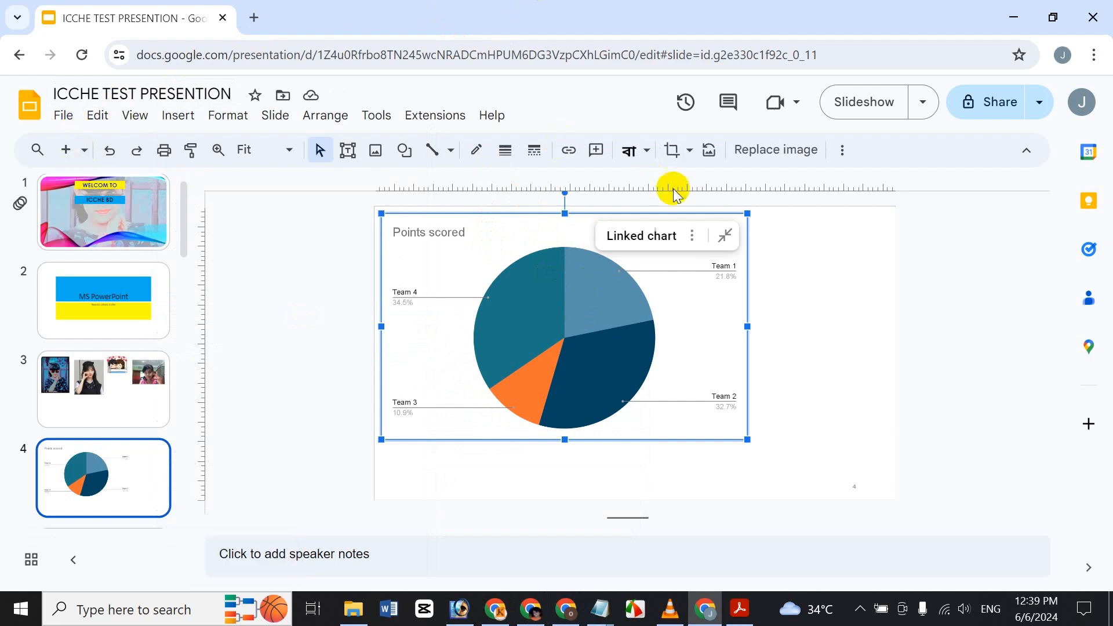
key("Delete")
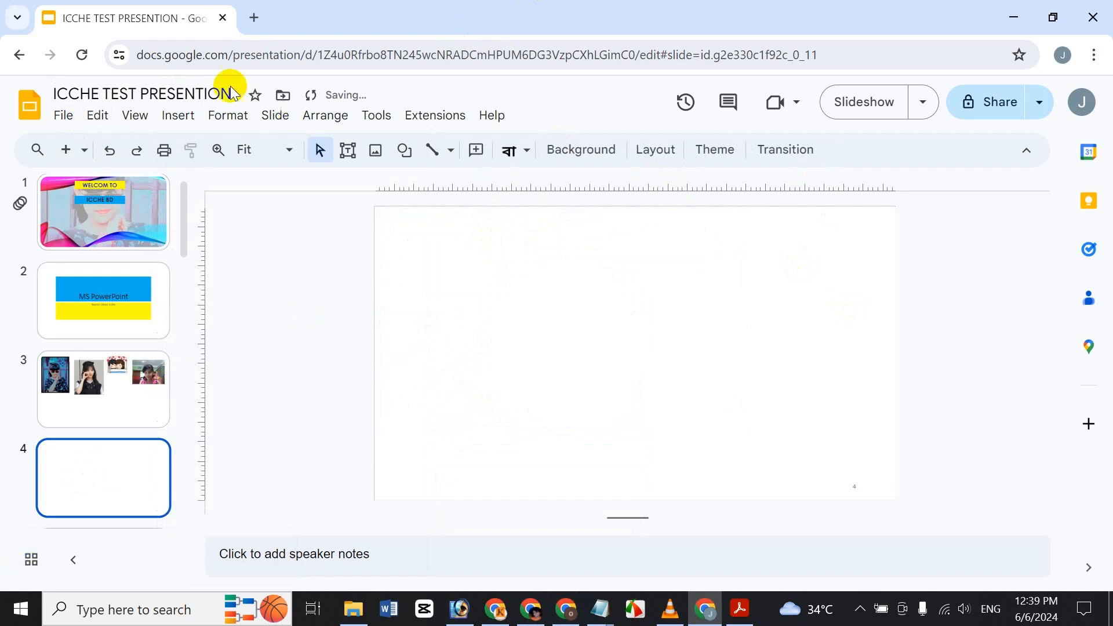
Step: Open the Hierarchy diagram templates and set Levels to 5
left_click(178, 118)
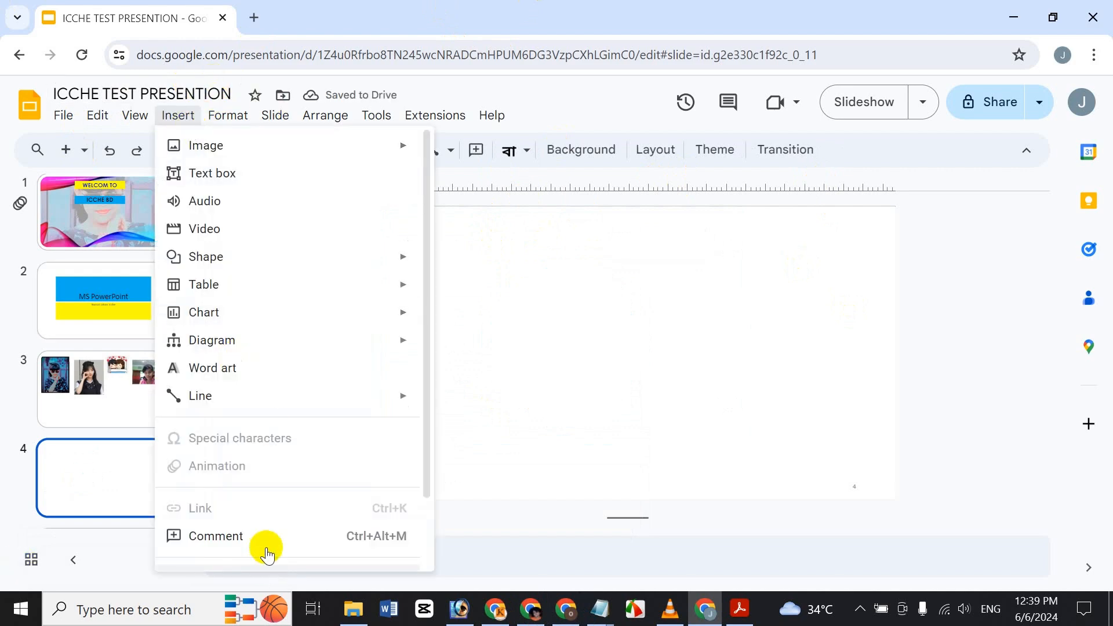
mouse_move(210, 343)
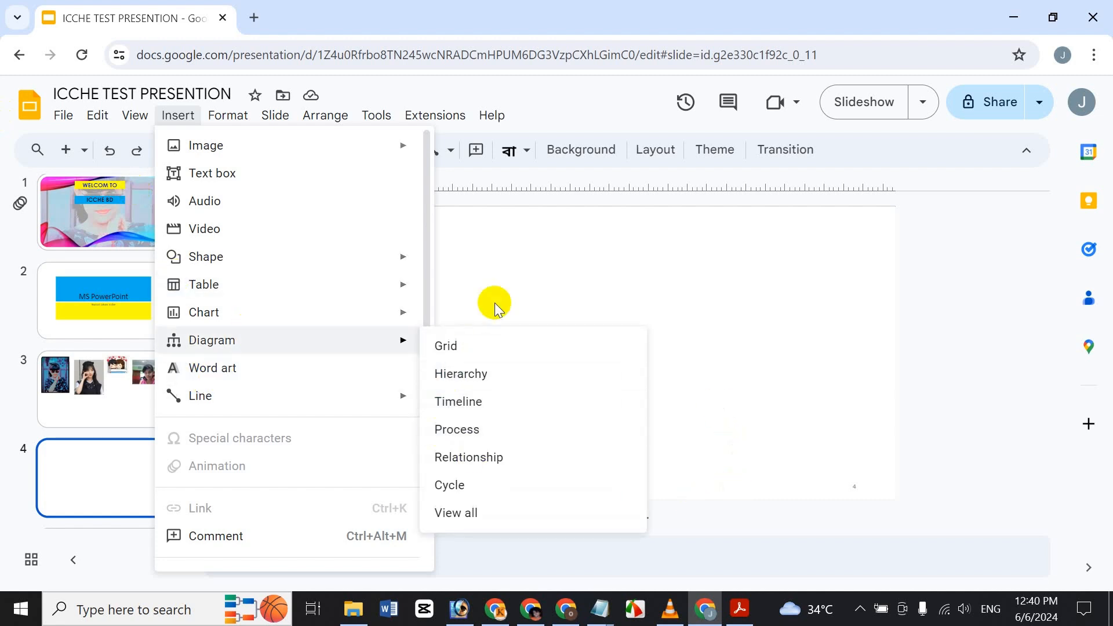
left_click(546, 375)
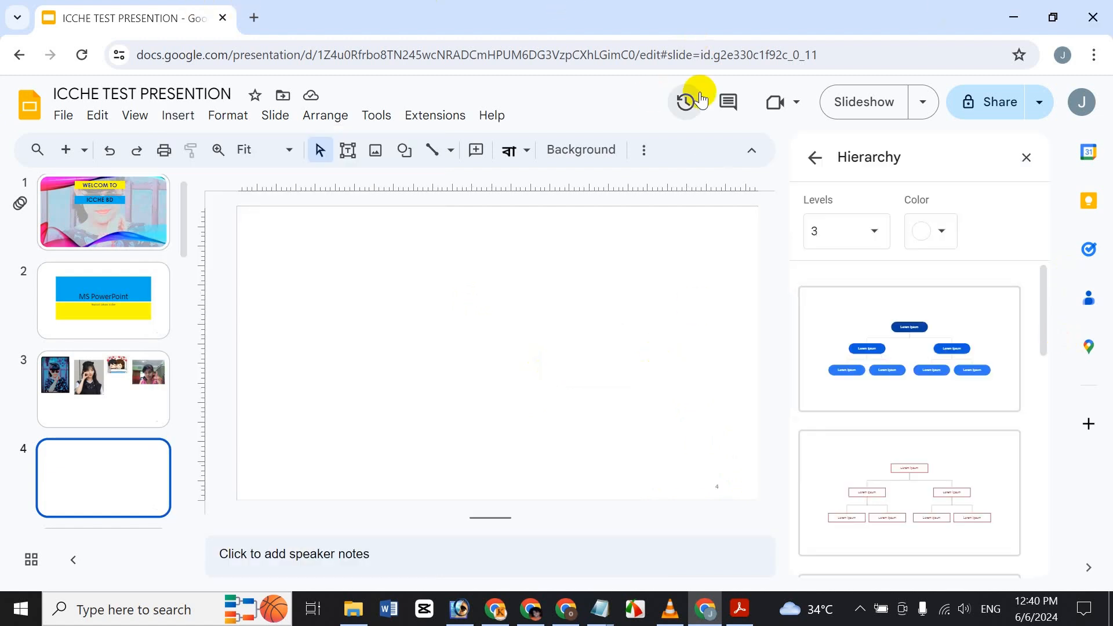
left_click(858, 232)
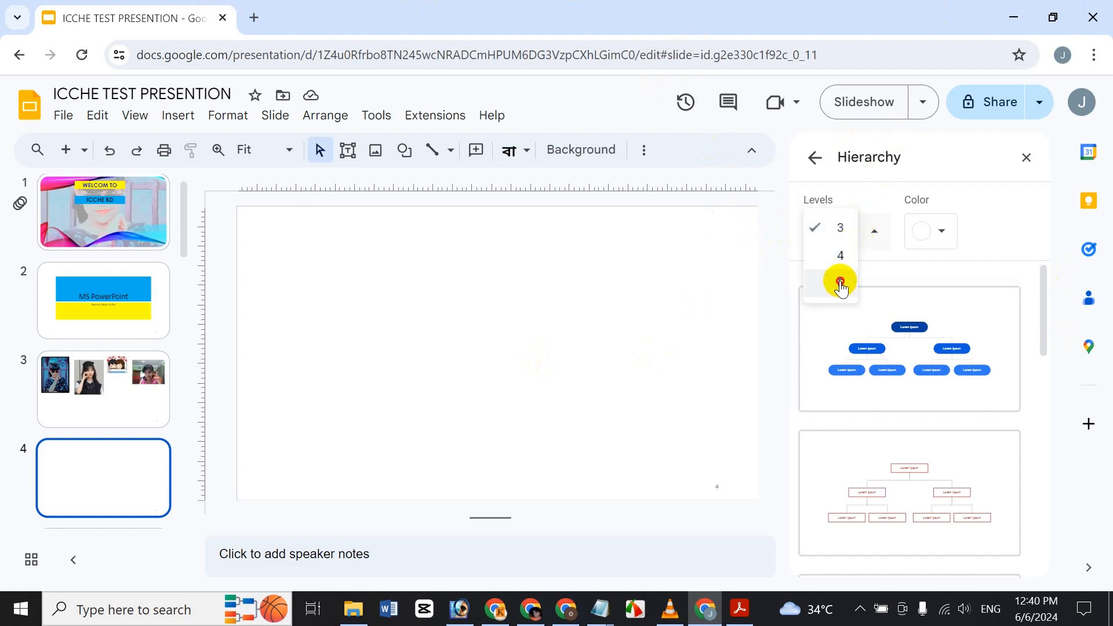
left_click(840, 280)
left_click(945, 231)
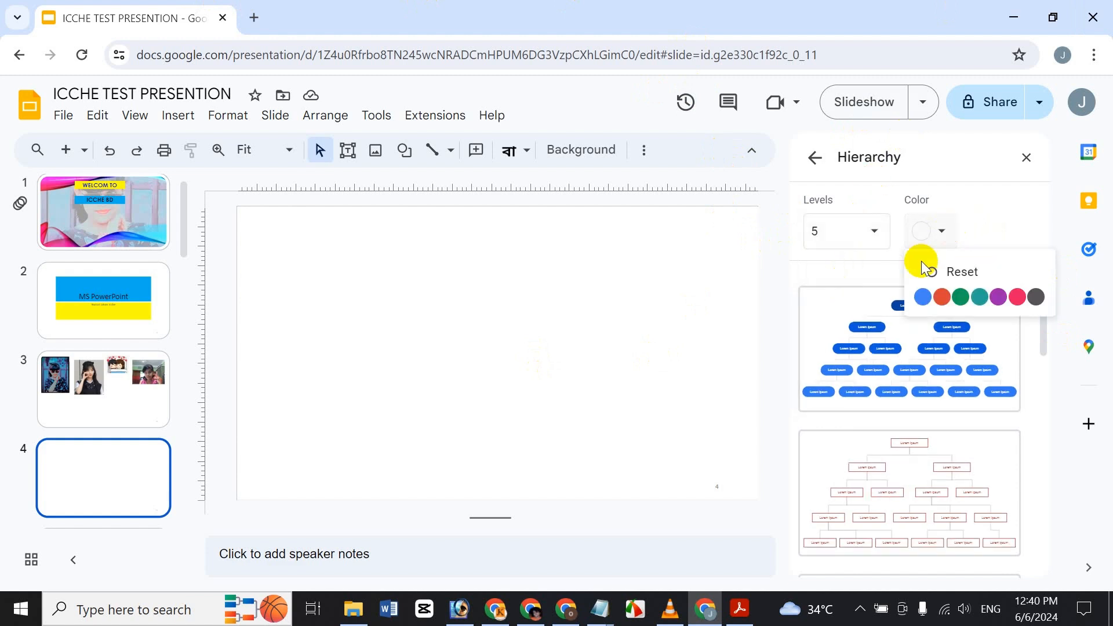